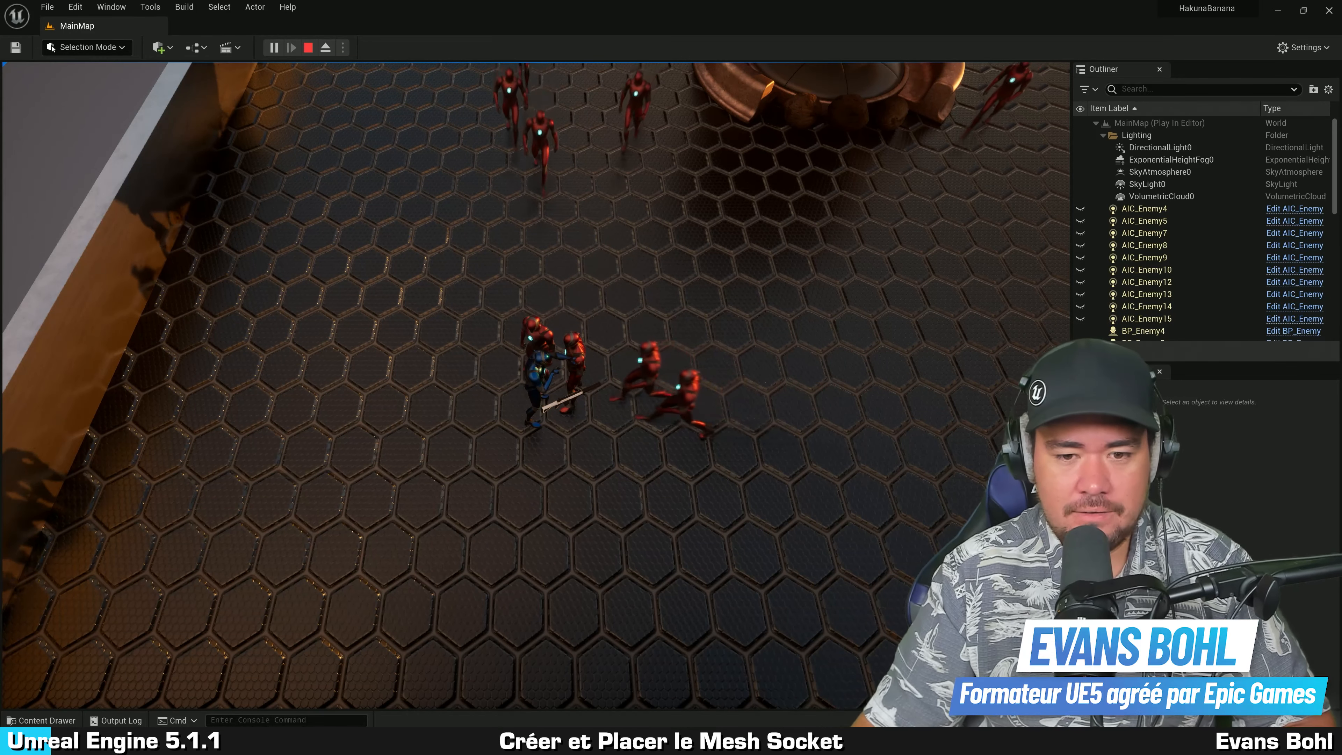
End the play session, open the BP_Hero blueprint from the Core folder and show the hero in its 3D view.
key(Escape)
scroll(877, 230, down, 10)
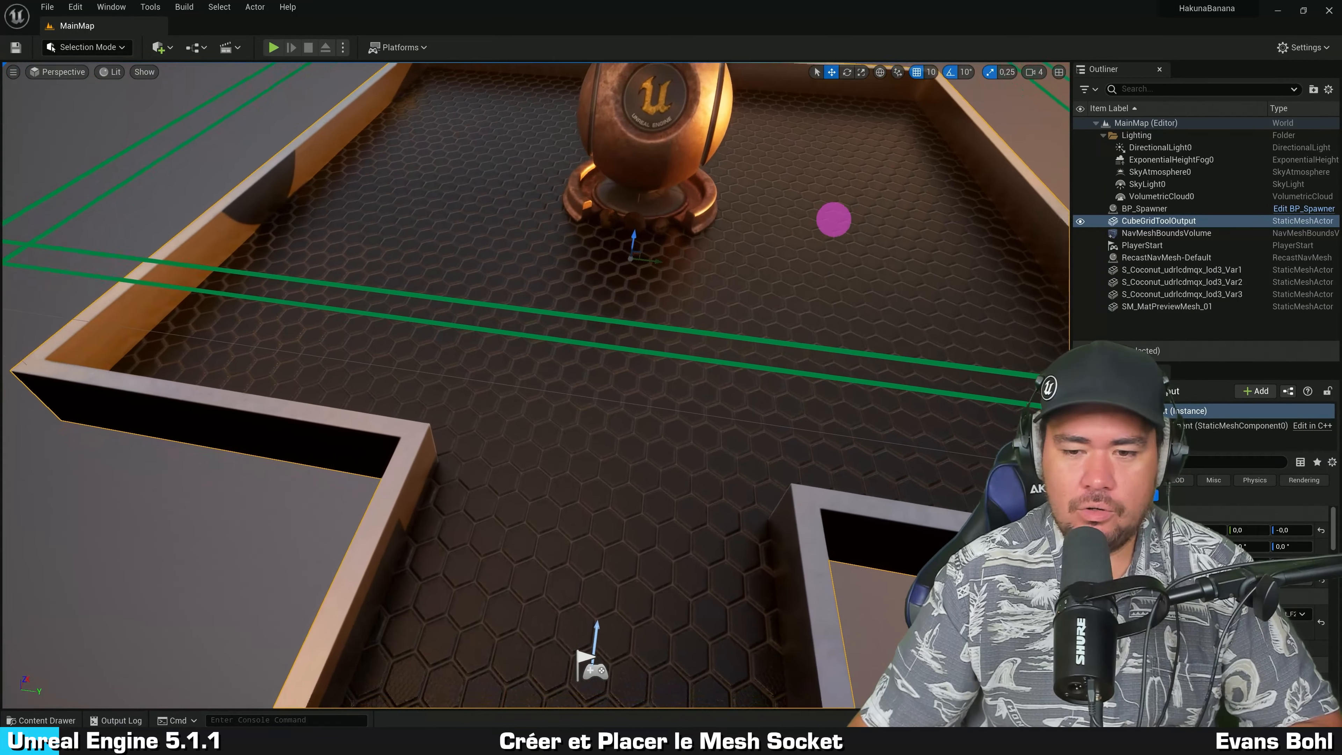
drag(834, 219, 869, 259)
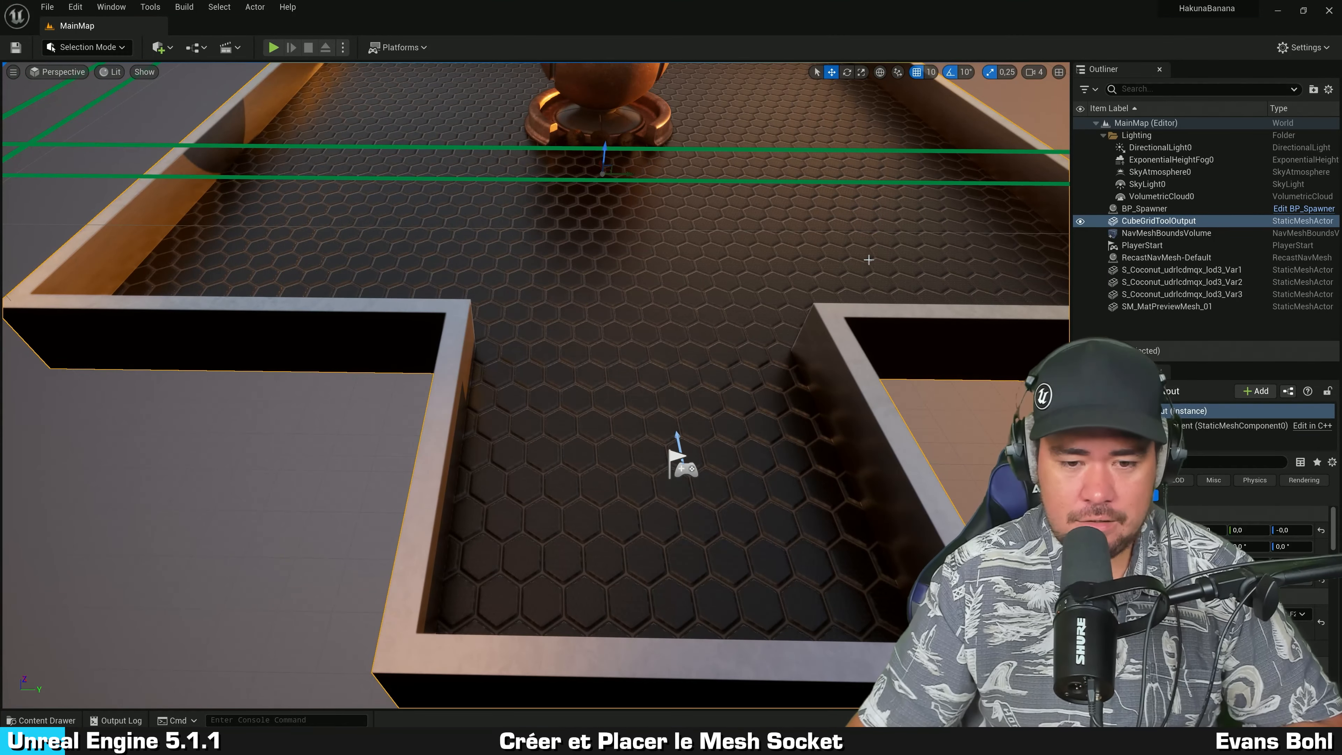
key(ctrl+space)
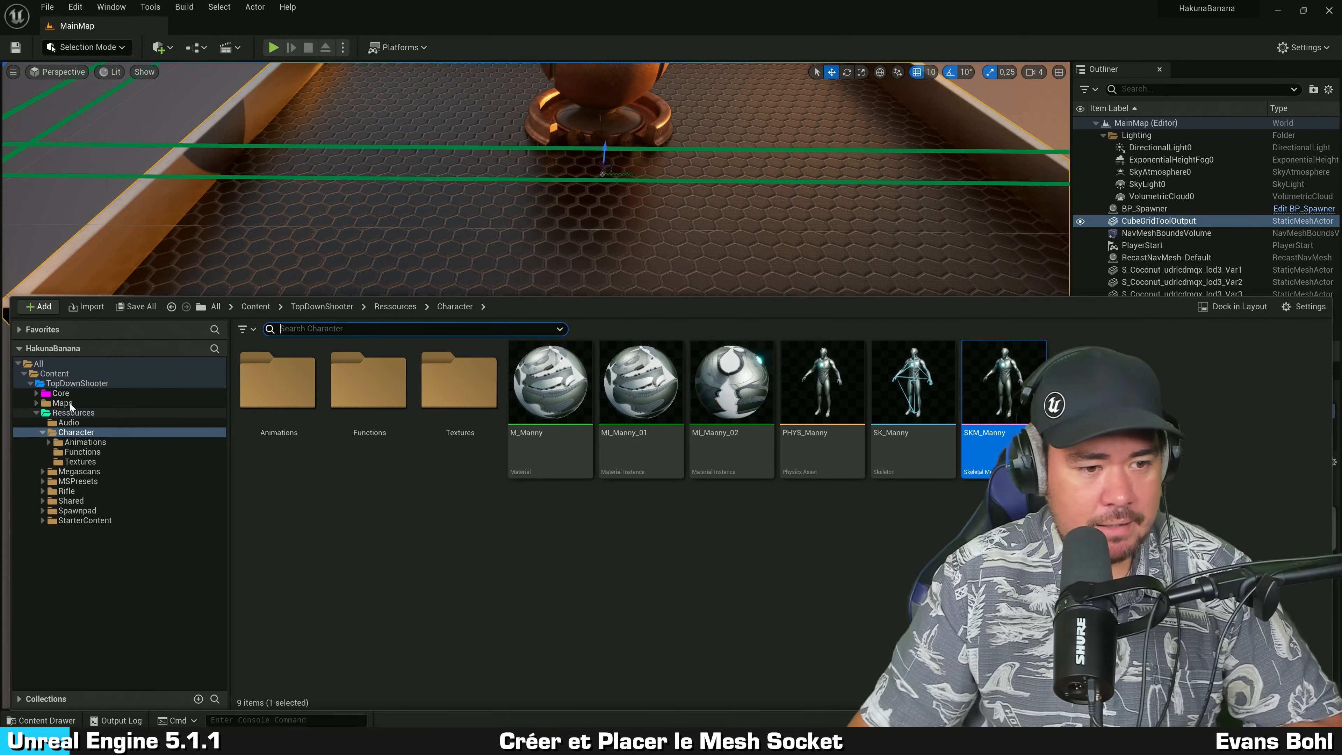
click(69, 394)
click(906, 418)
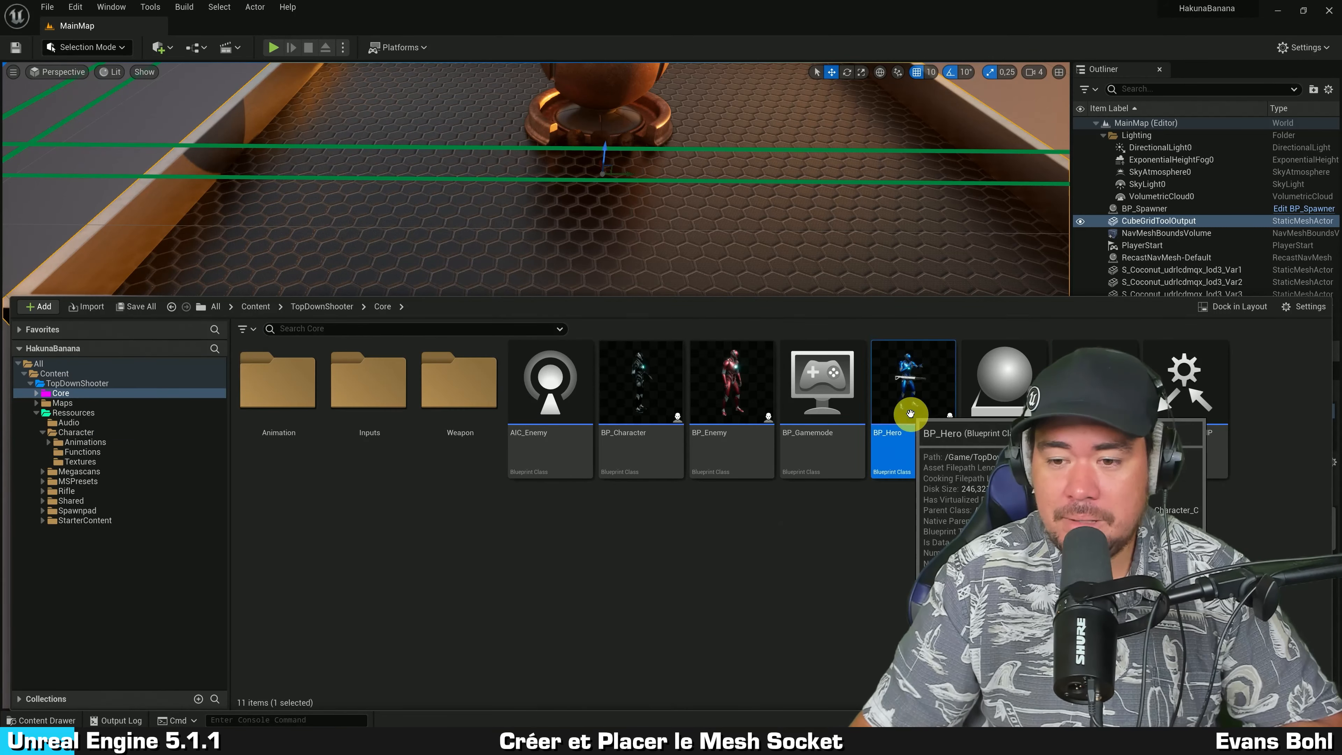
double_click(913, 390)
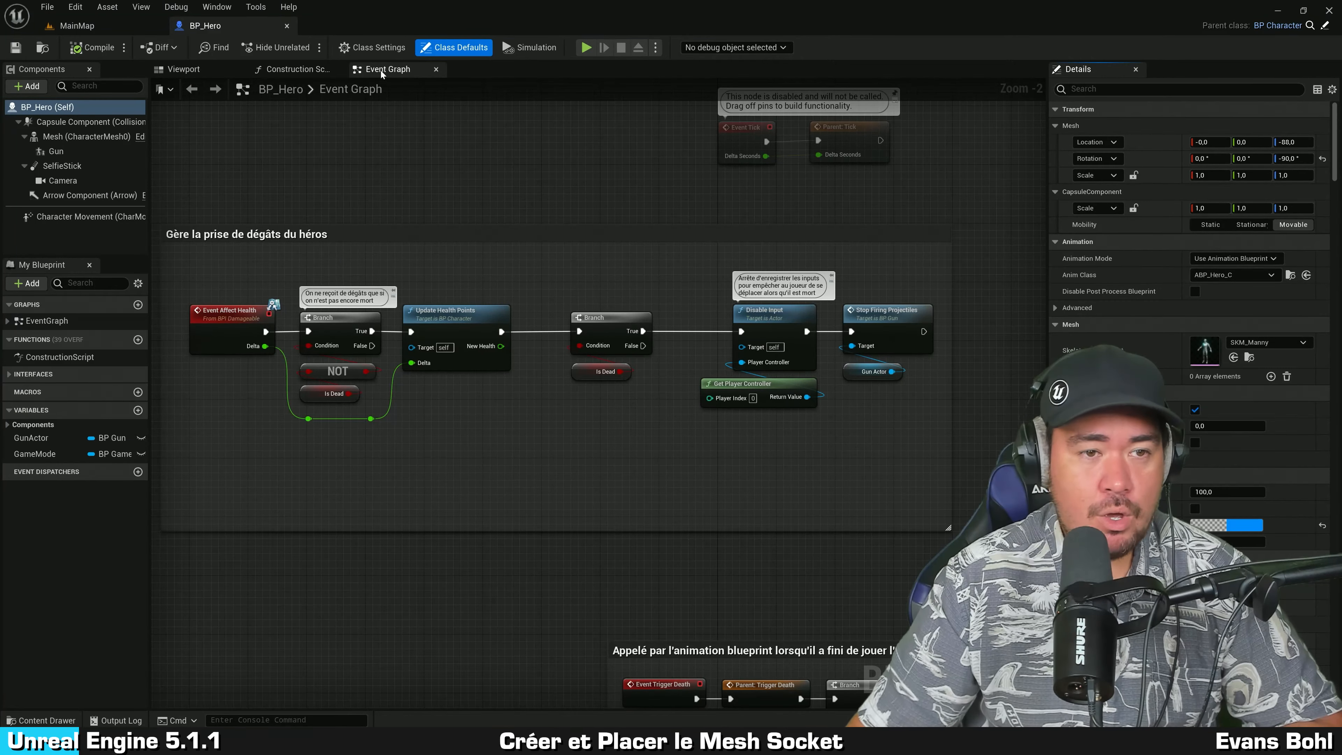
click(184, 69)
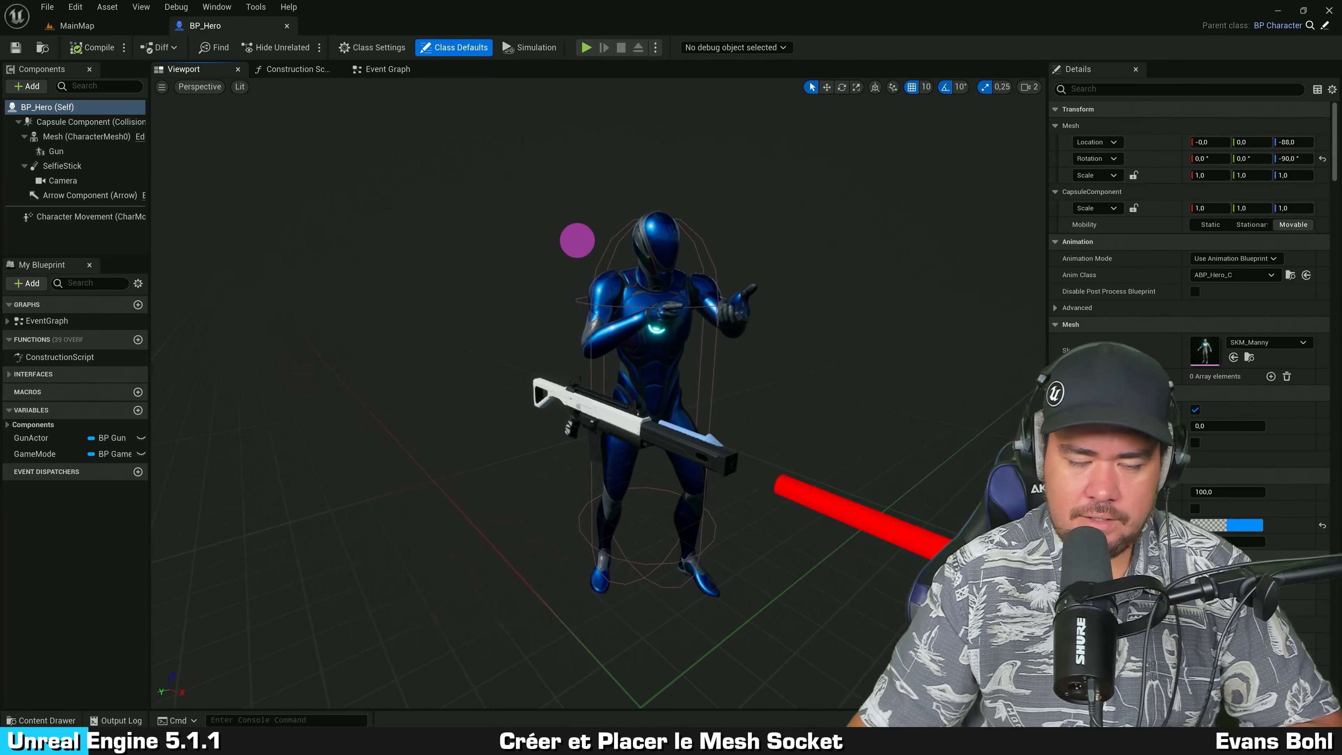
Move the Gun component up to the hero's hands, at location -20, 30, 140.
click(502, 420)
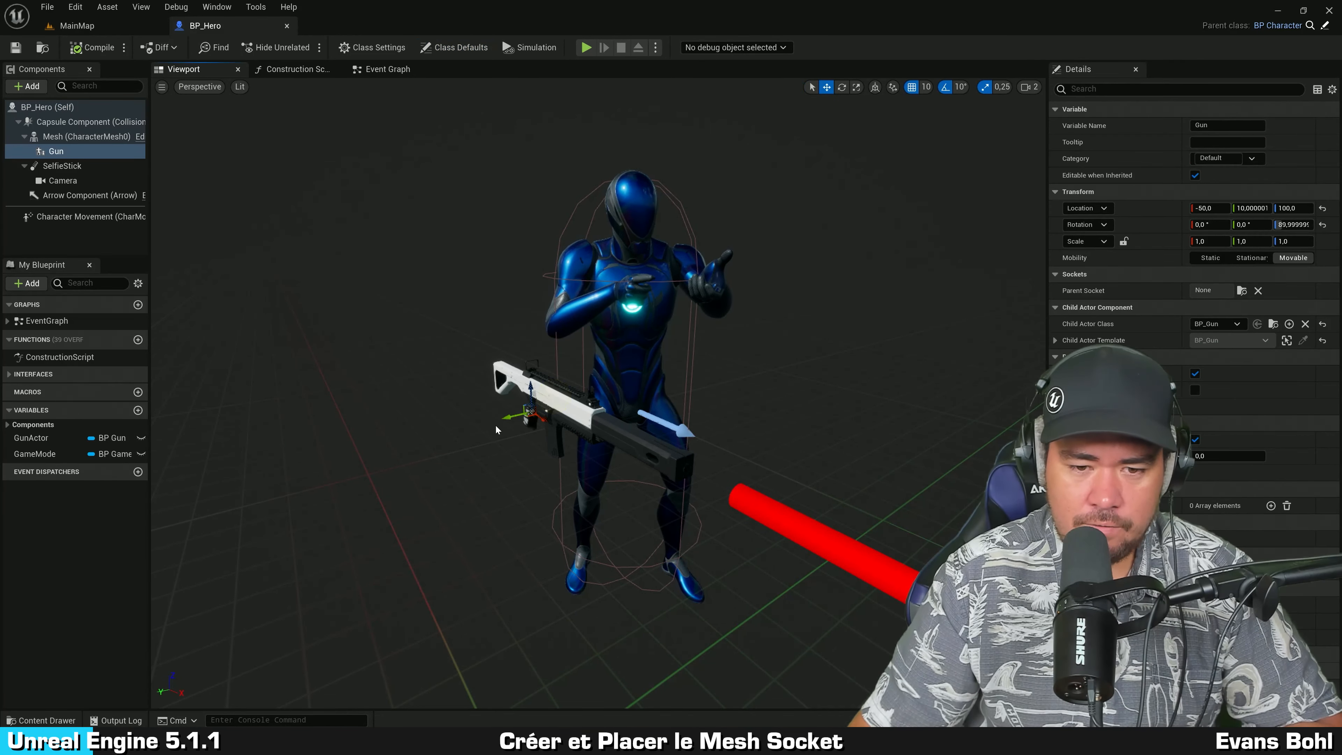
drag(509, 414, 619, 300)
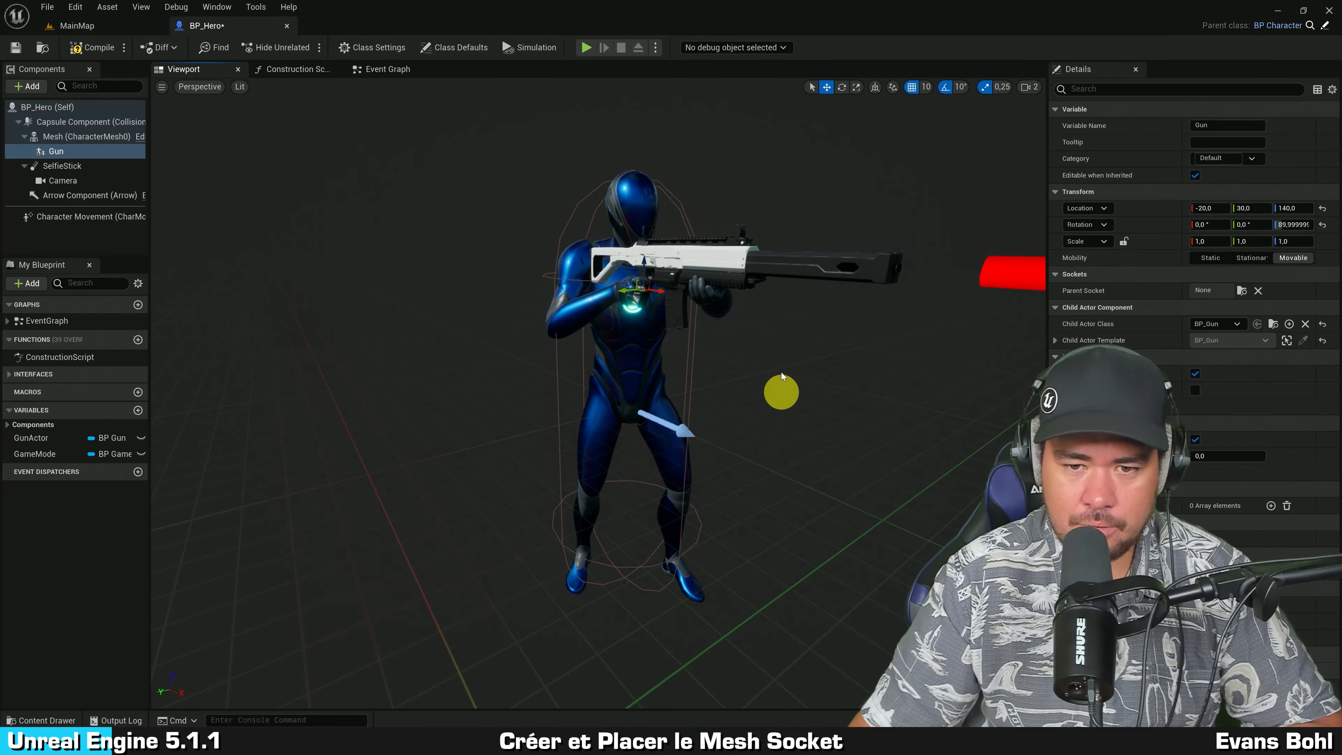
mouse_move(782, 389)
right_down()
mouse_move(797, 309)
mouse_move(561, 305)
mouse_move(500, 336)
mouse_move(785, 354)
mouse_move(758, 345)
mouse_move(1128, 346)
mouse_move(1044, 367)
right_up()
key(s)
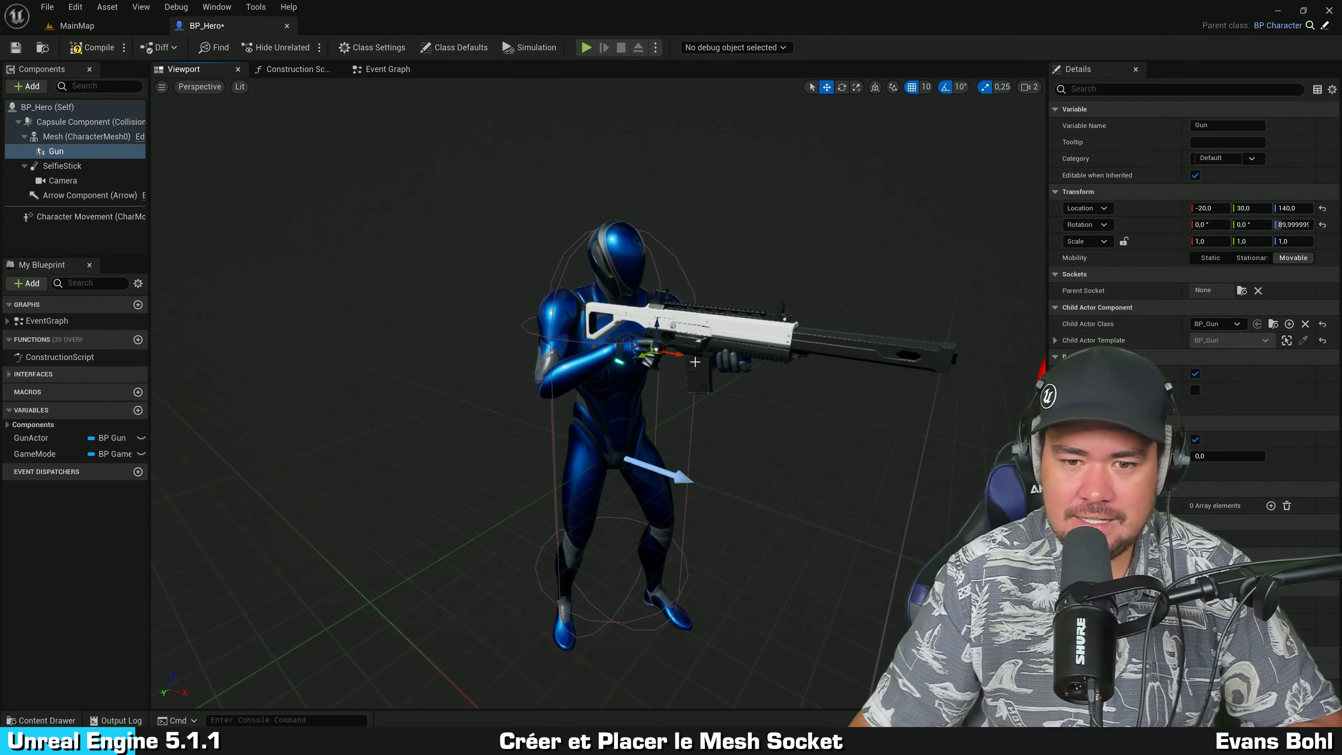
mouse_move(743, 315)
right_down()
mouse_move(732, 330)
mouse_move(673, 185)
right_up()
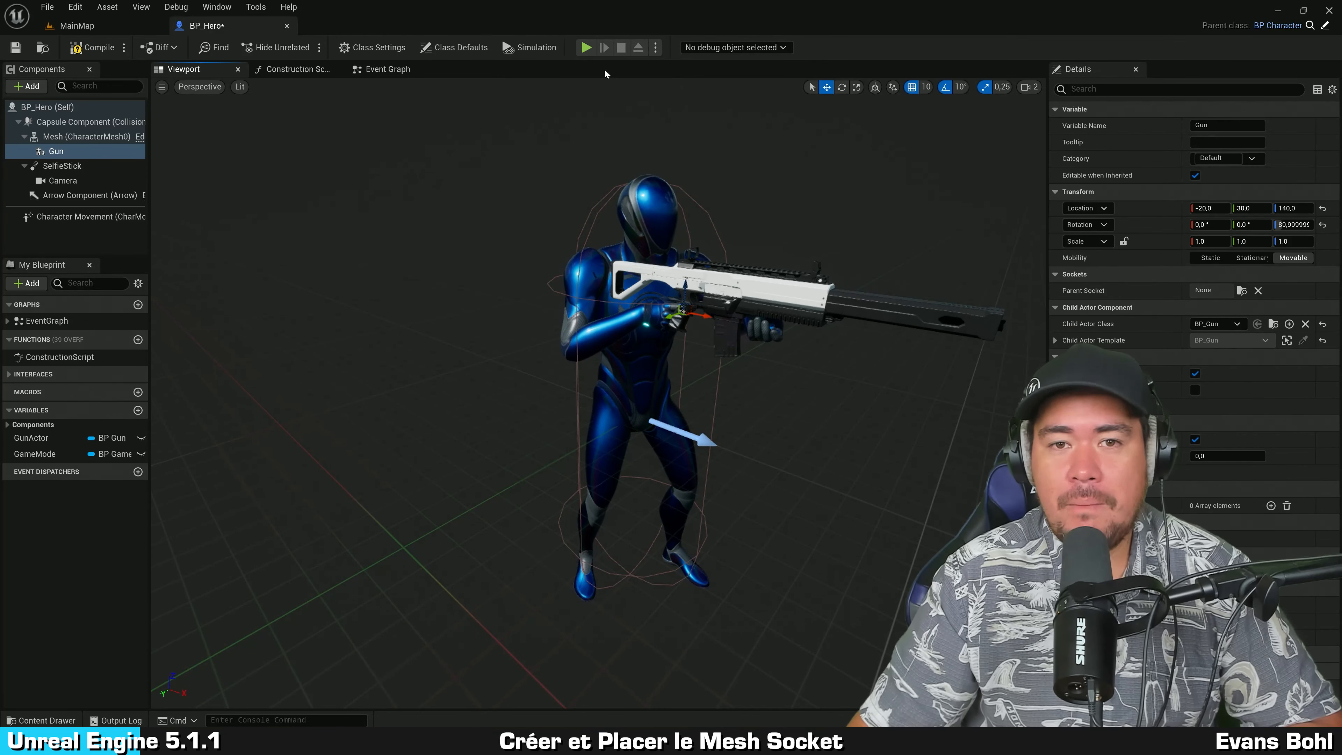
Play-test the level with the gun in the hero's hands, and end the session.
click(588, 49)
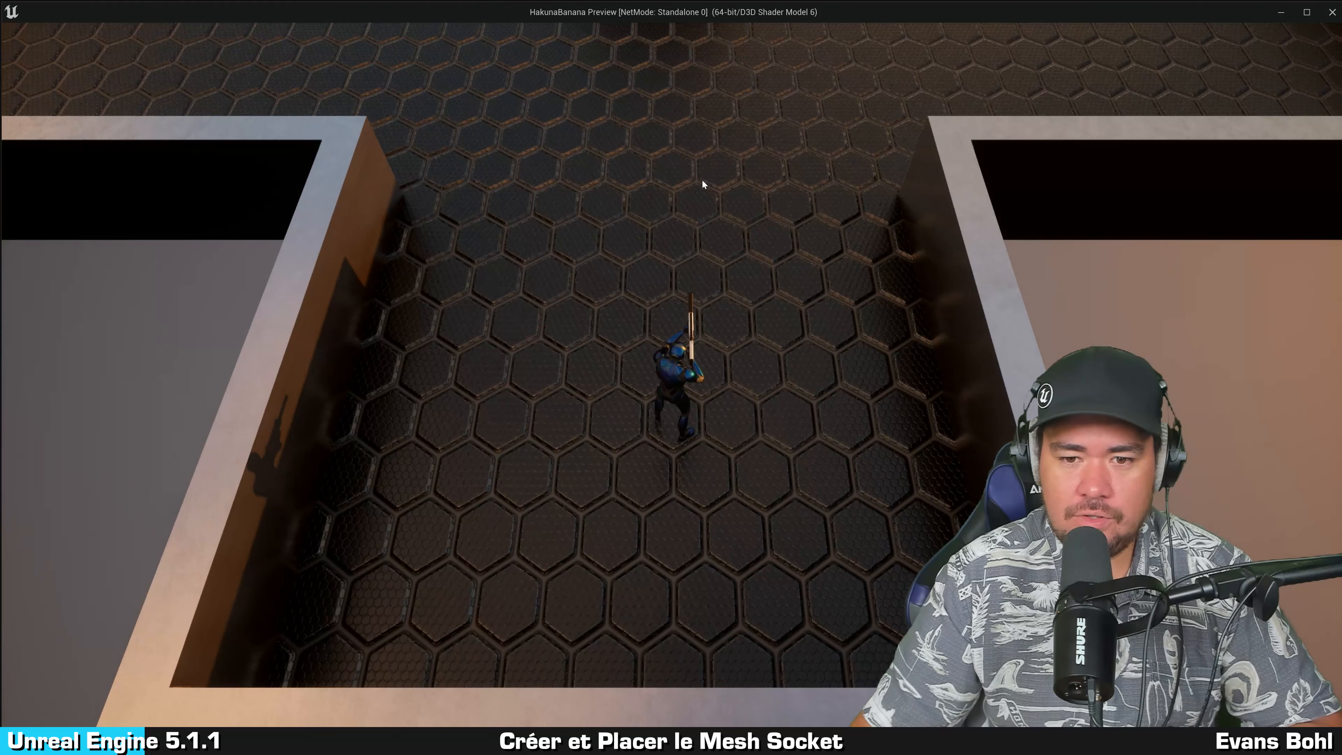
click(702, 182)
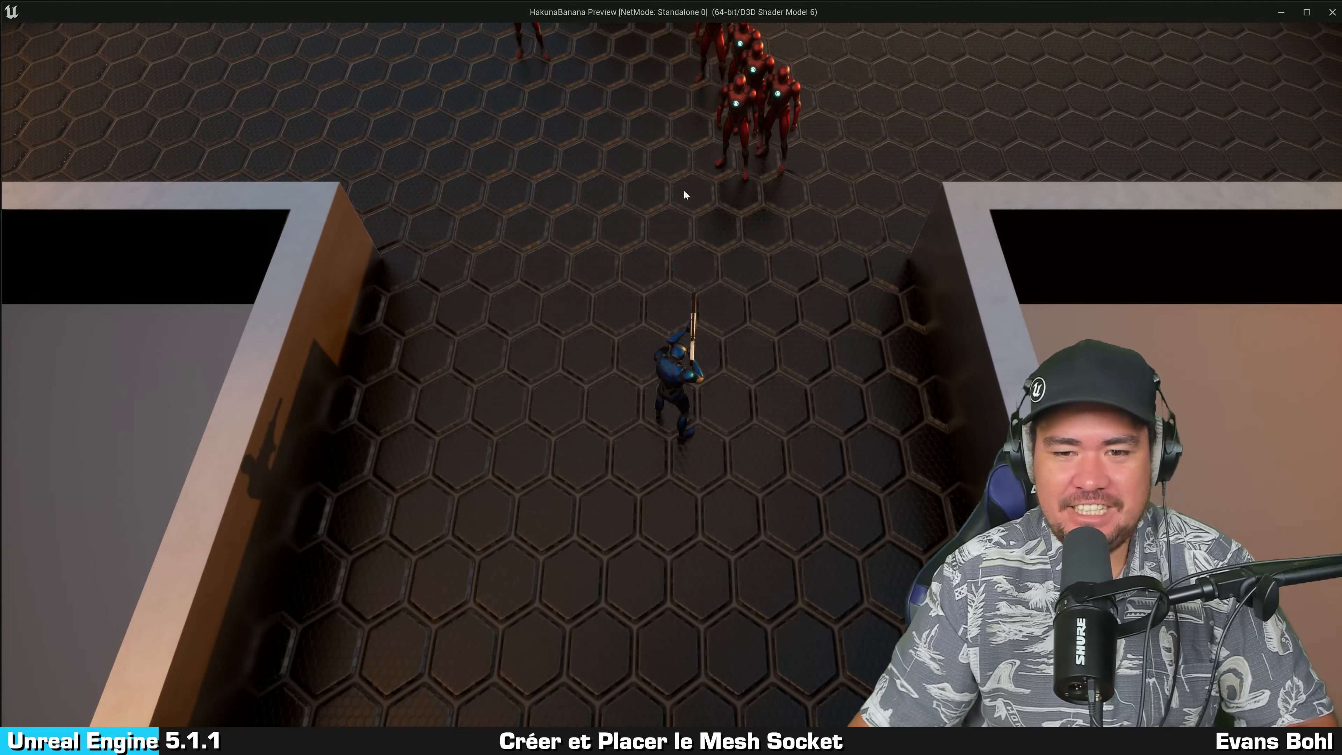
key(Escape)
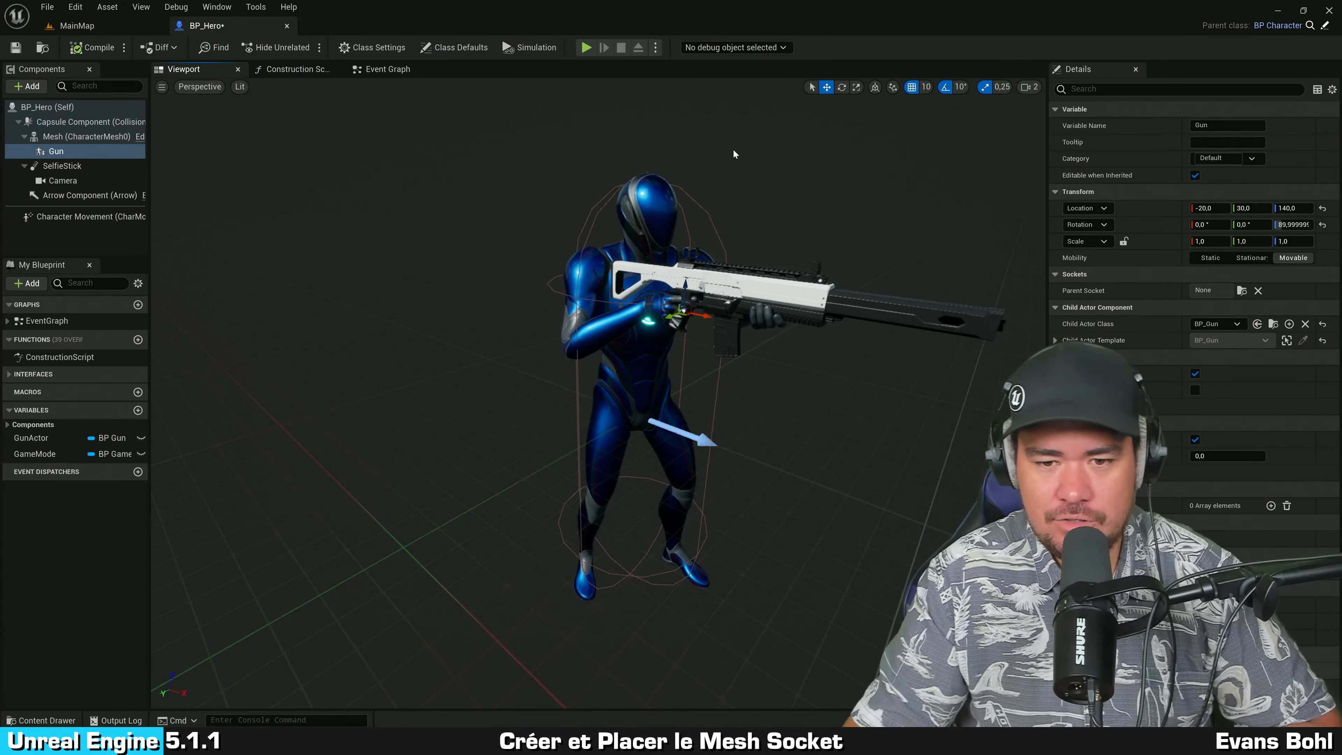
Move the Gun component back down beside the hero's hip, at location -50, 0, 100.
drag(705, 155, 693, 161)
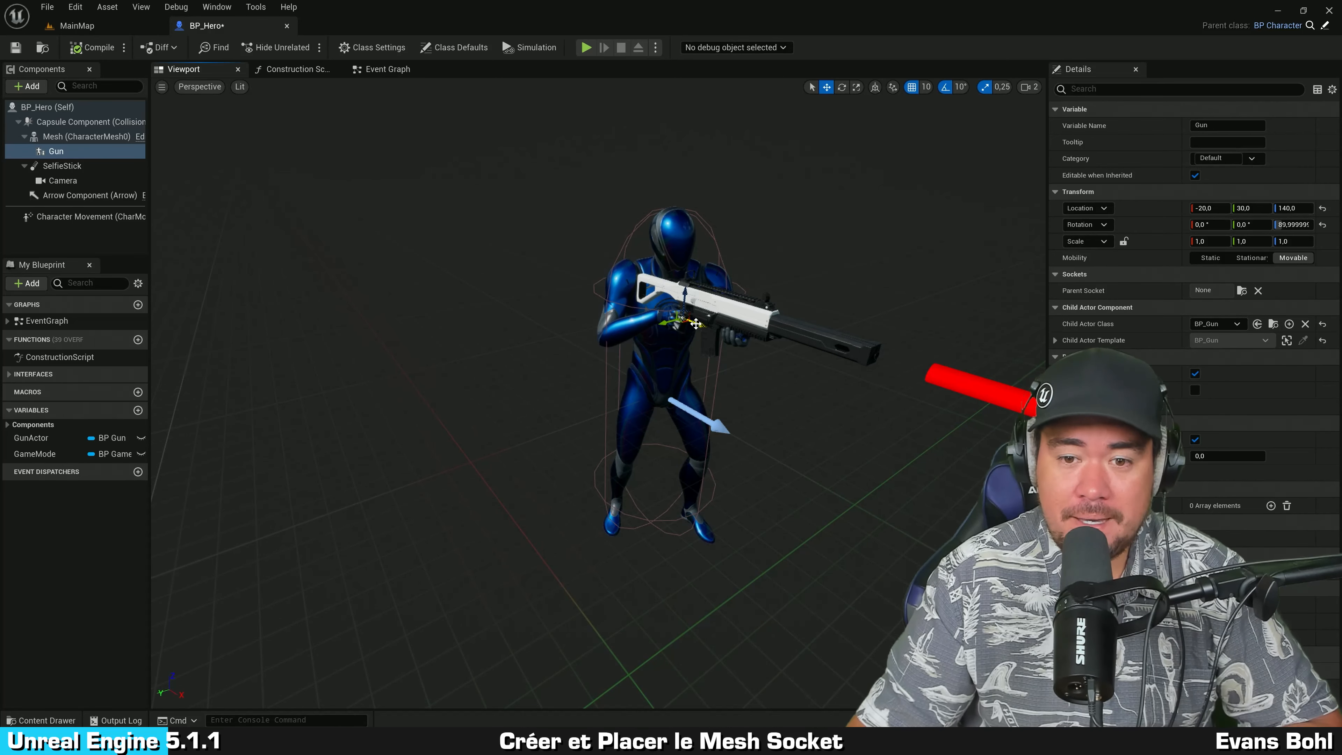
drag(696, 324, 577, 372)
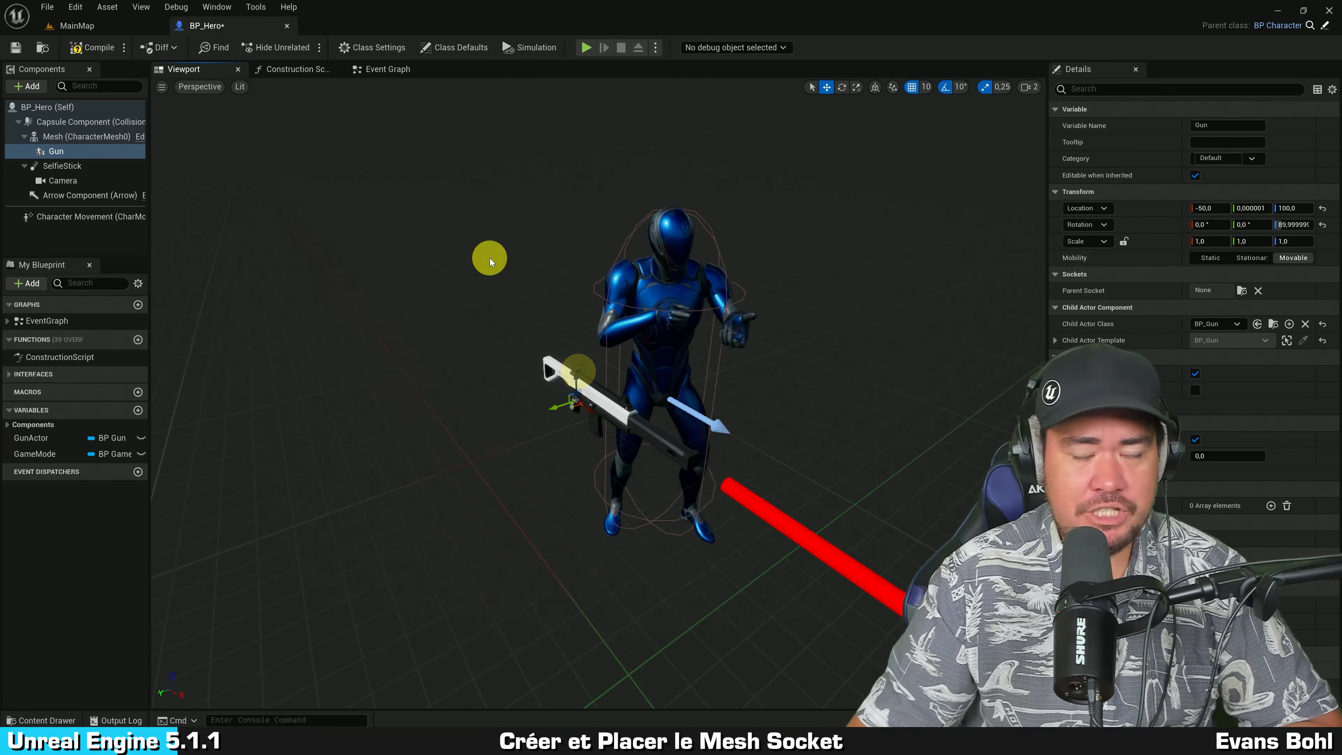
click(85, 47)
click(436, 249)
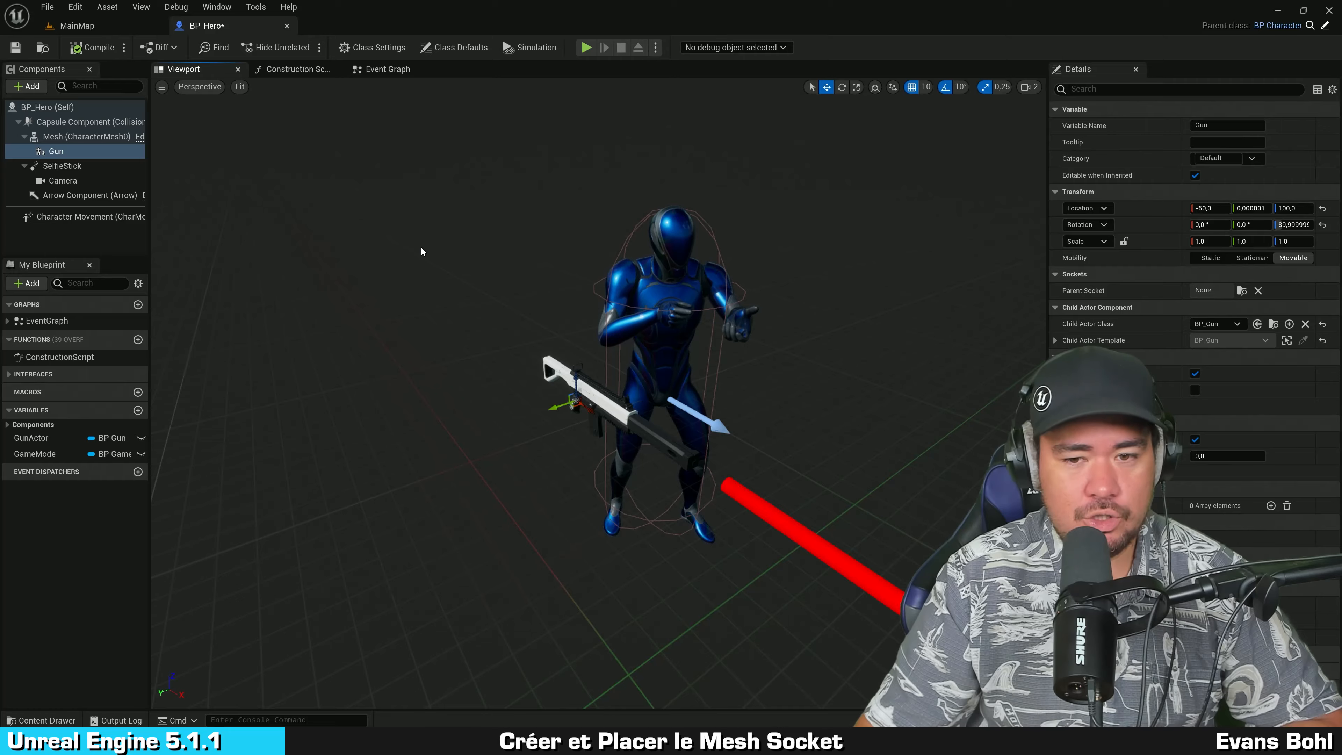
Open the SKM_Manny skeletal mesh used by the hero's Mesh component and switch to its SK_Manny skeleton.
click(76, 137)
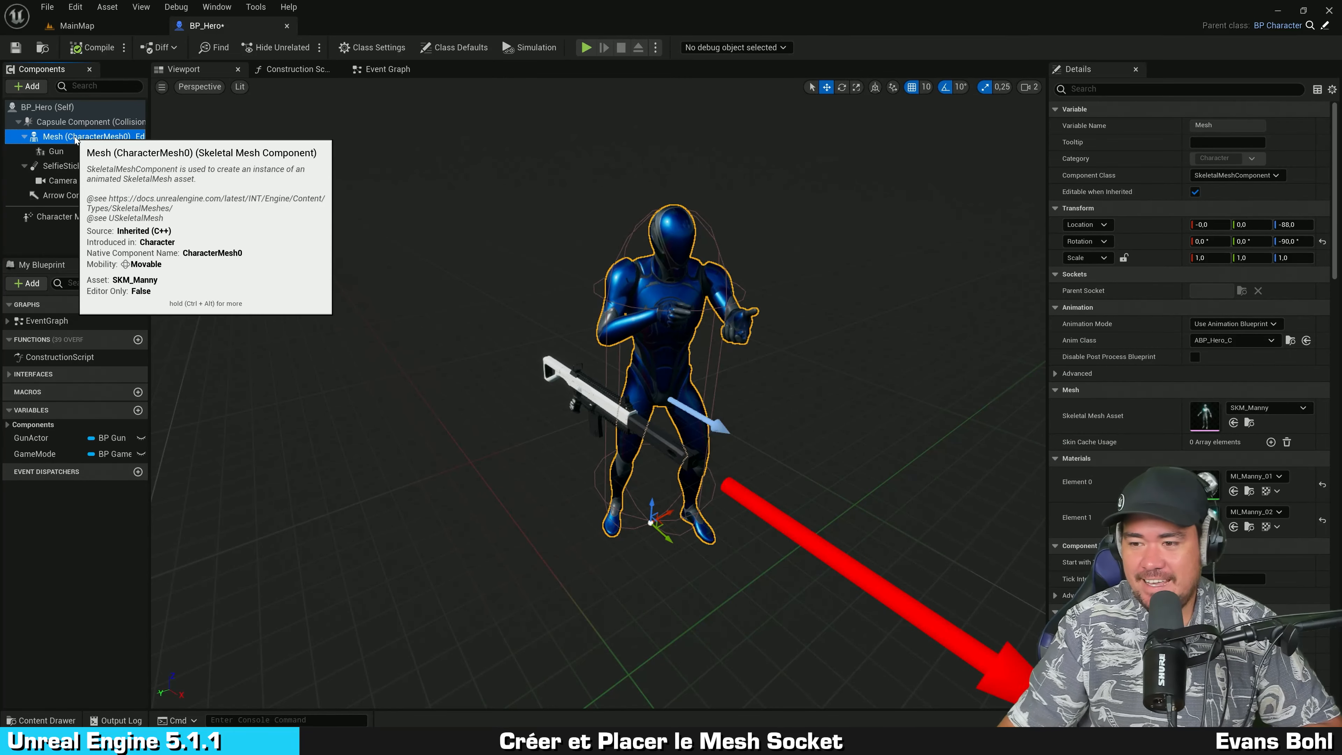
scroll(1209, 257, down, 3)
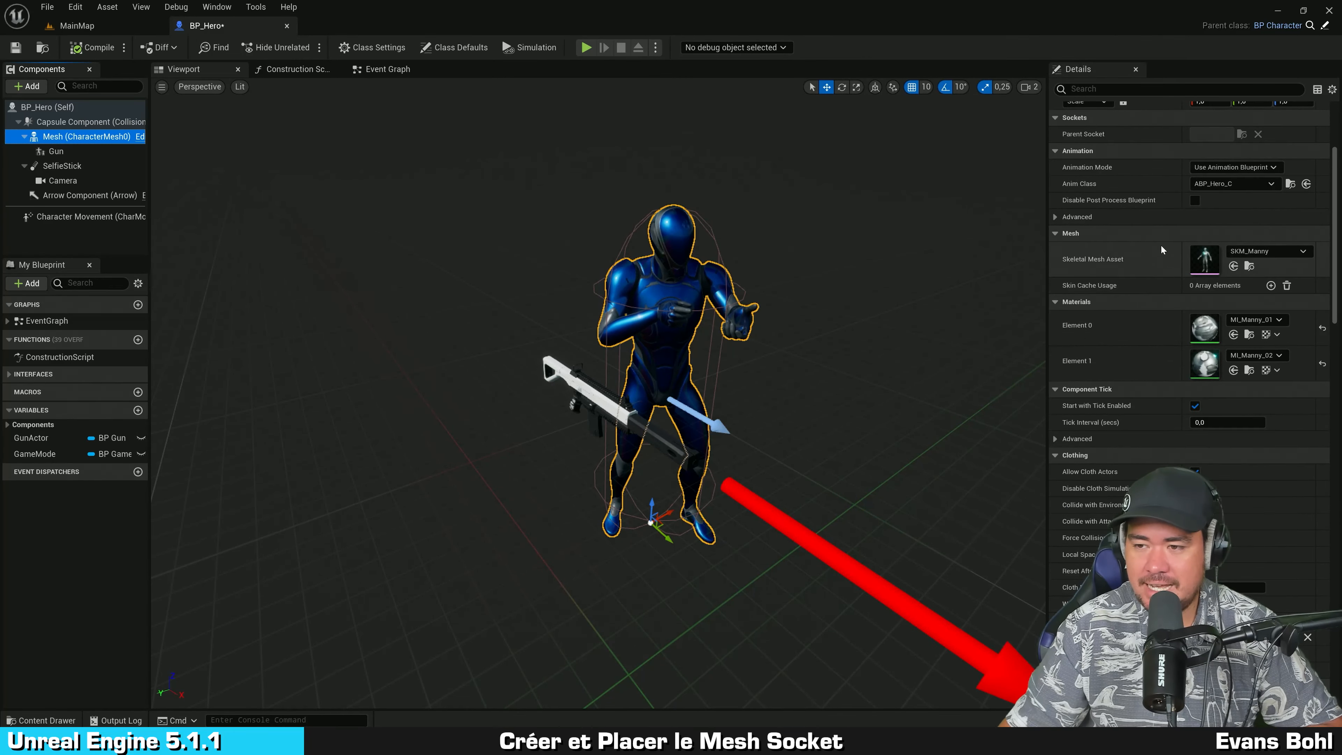
click(1207, 257)
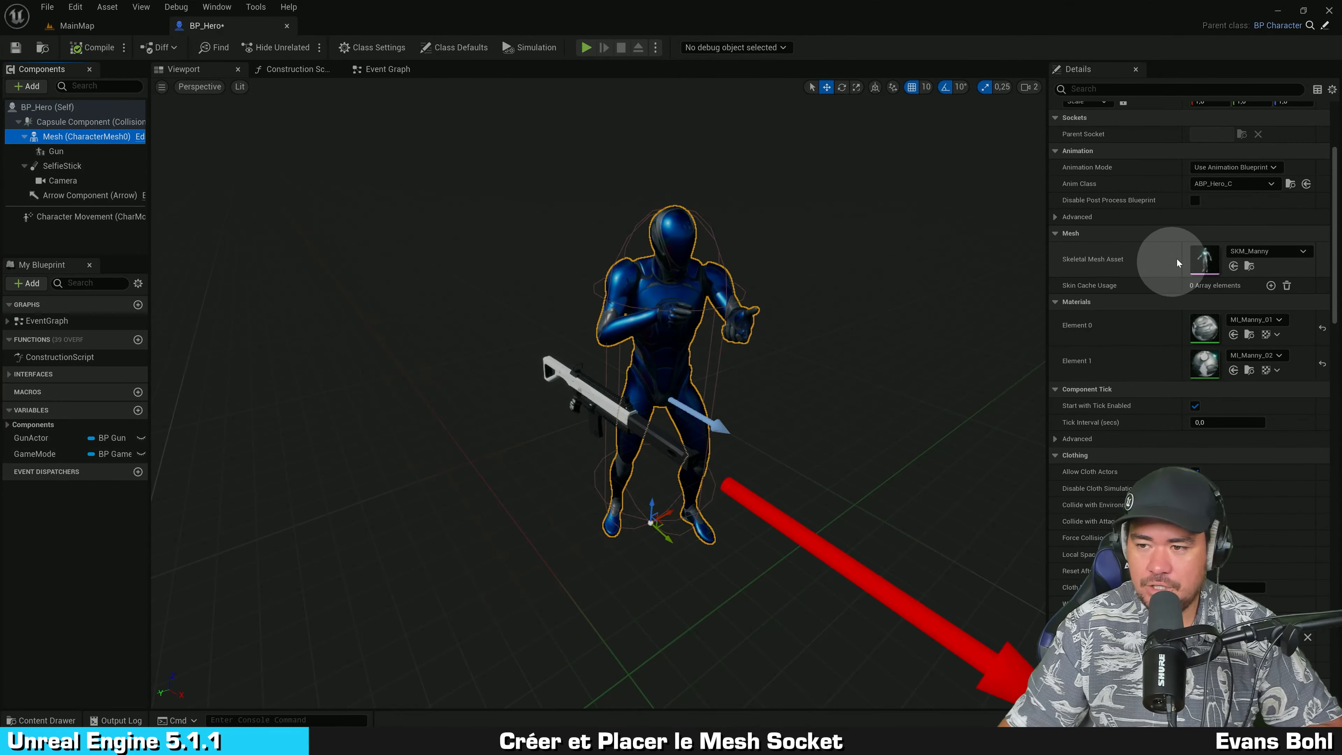
double_click(1210, 264)
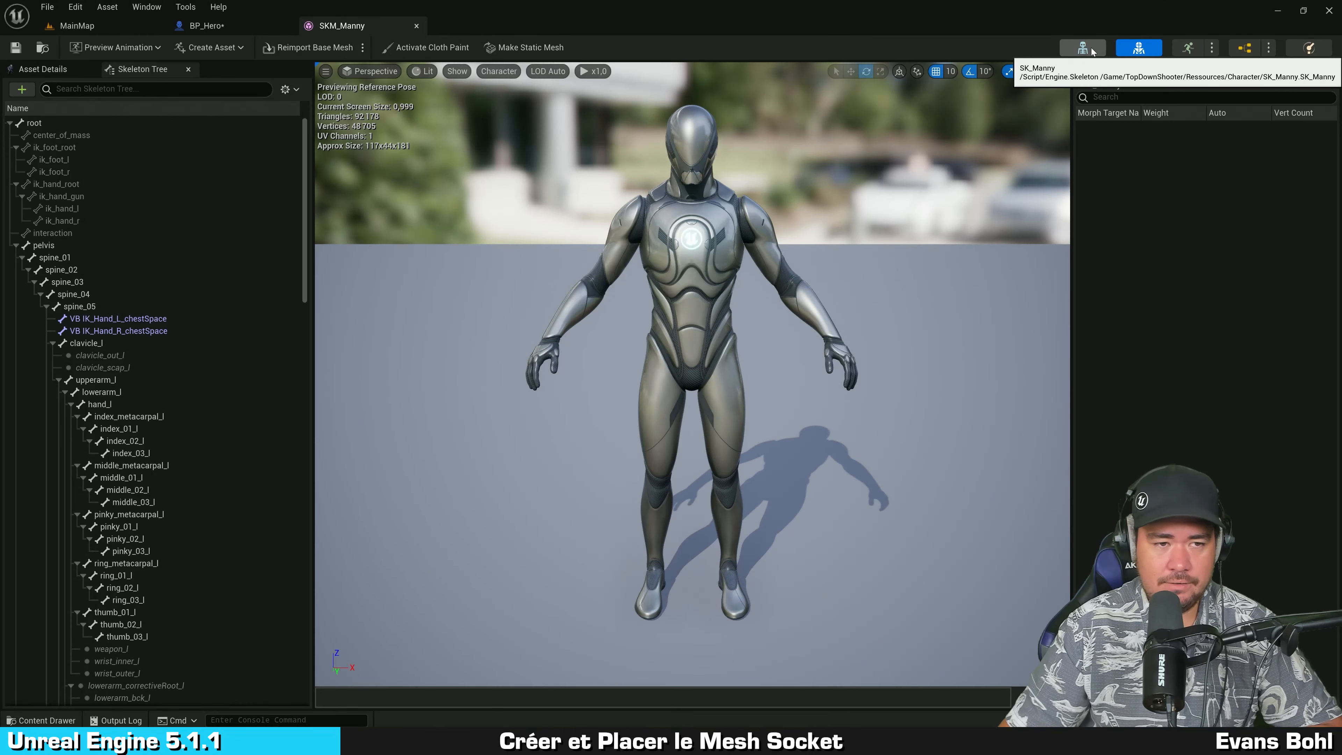
click(1091, 51)
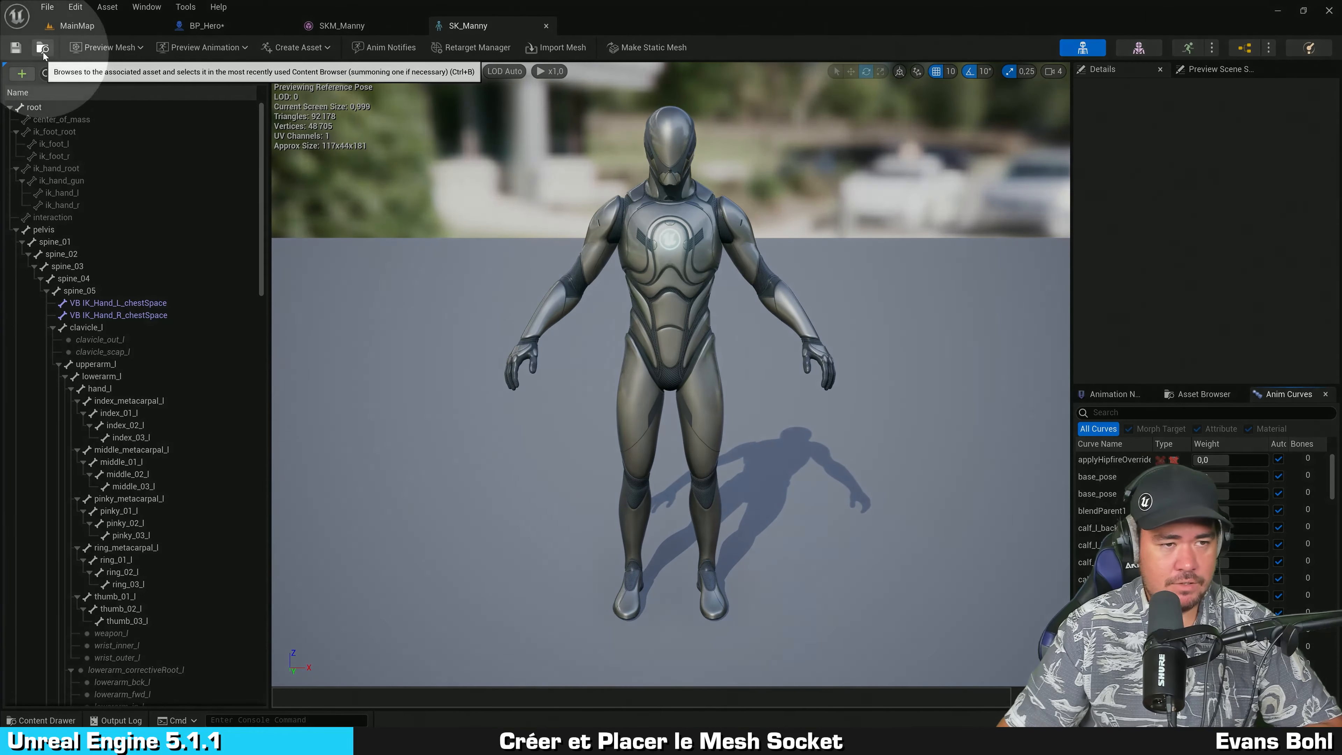
Locate the SK_Manny skeleton asset in the Character folder, and return to the skeleton preview.
click(43, 49)
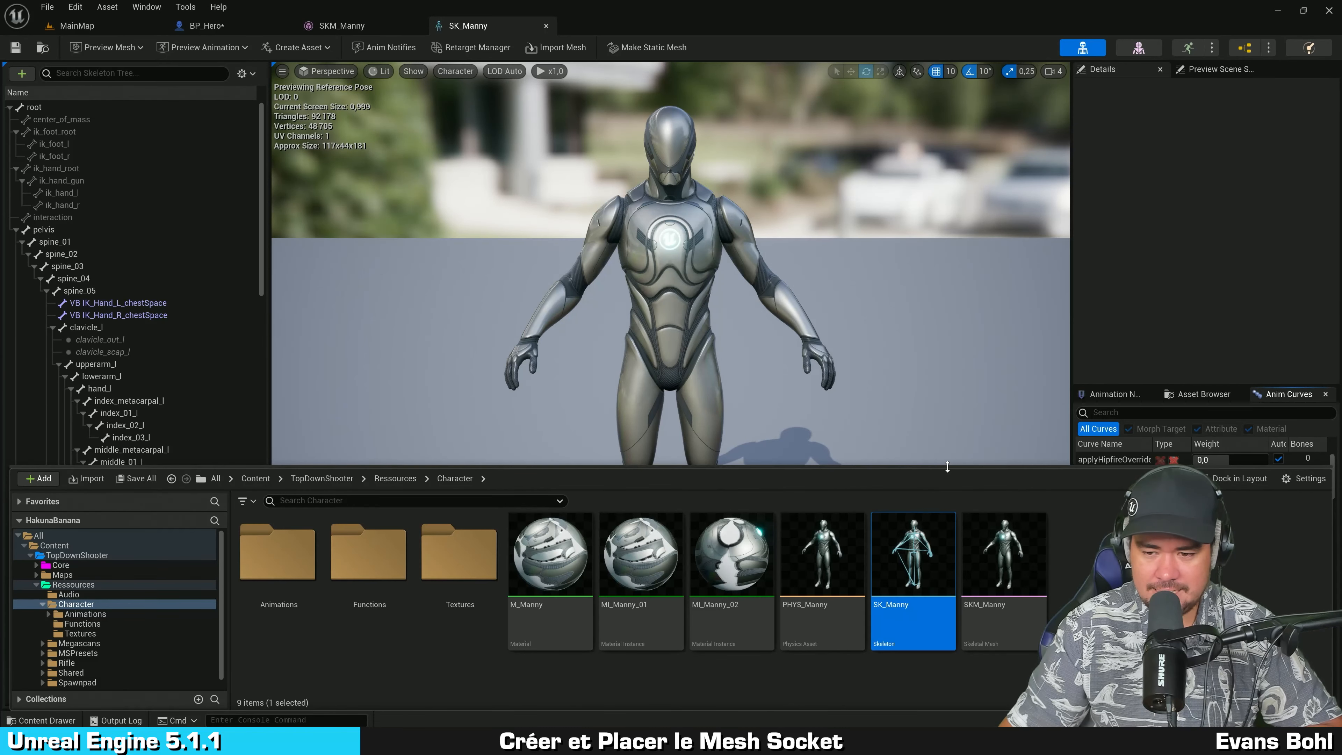
drag(947, 468, 947, 363)
click(961, 543)
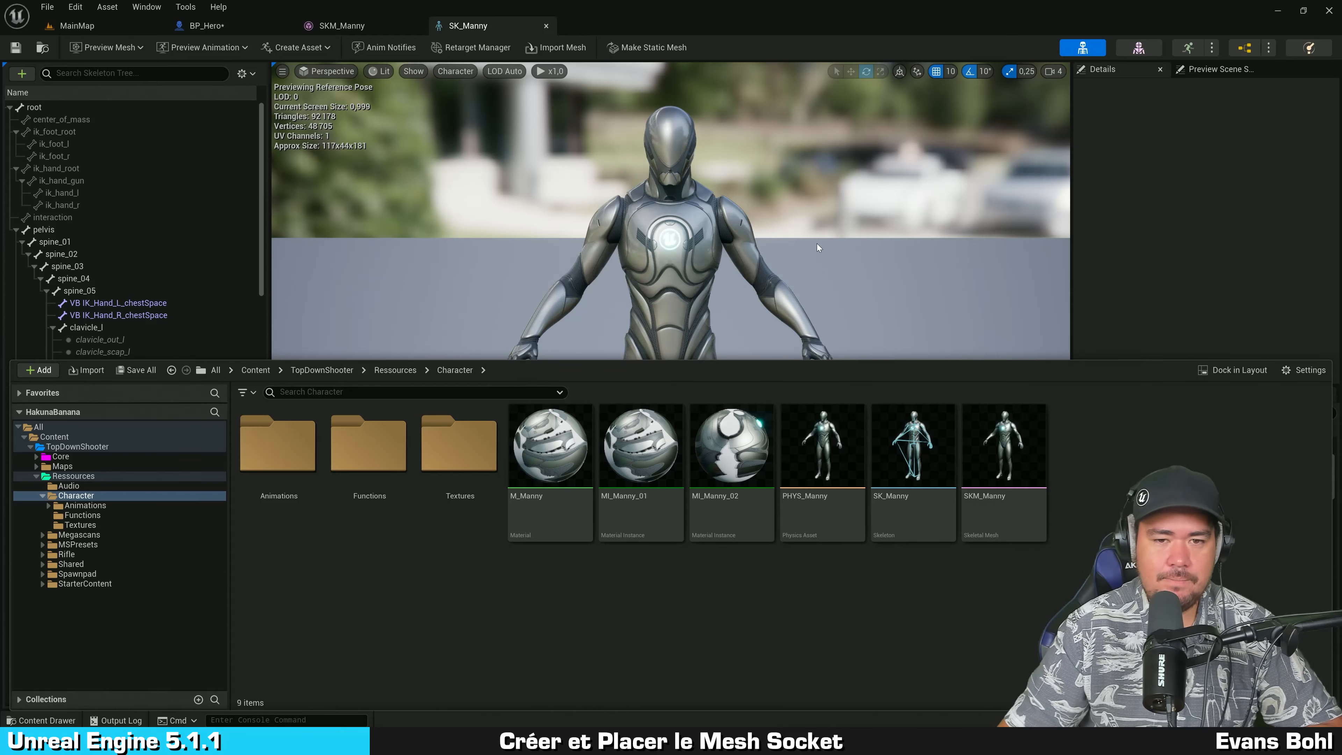
click(791, 184)
right_drag(846, 188, 865, 186)
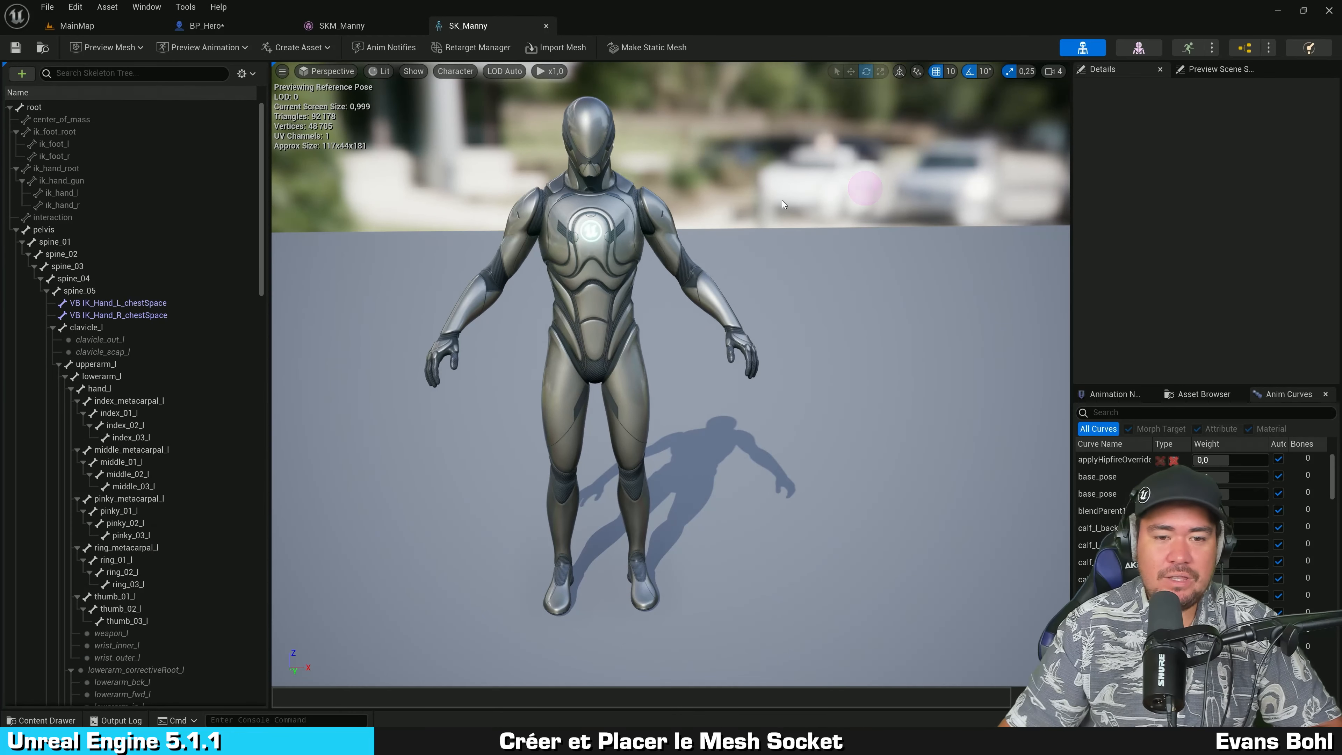
Inspect where the spine_02, upperarm_l, index_03_l and middle_03_l bones sit on the mannequin.
click(97, 254)
click(105, 363)
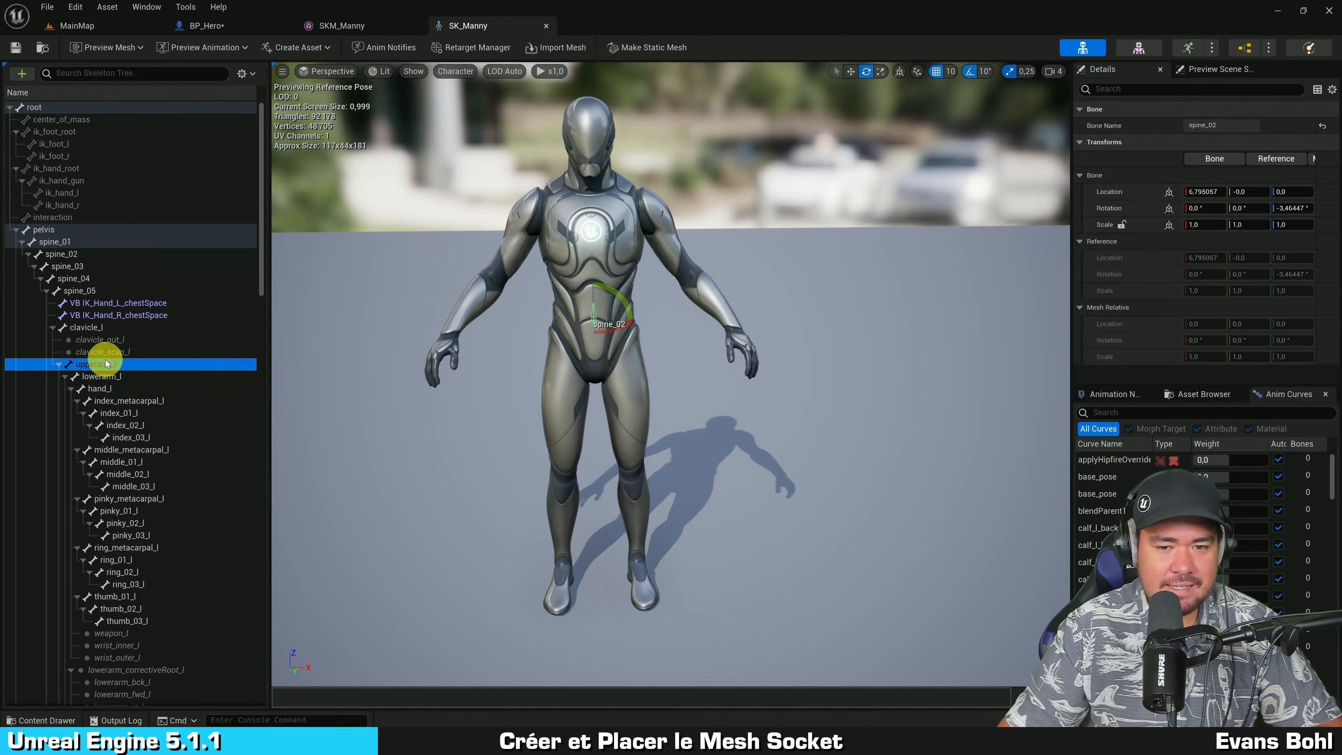
click(127, 438)
click(129, 486)
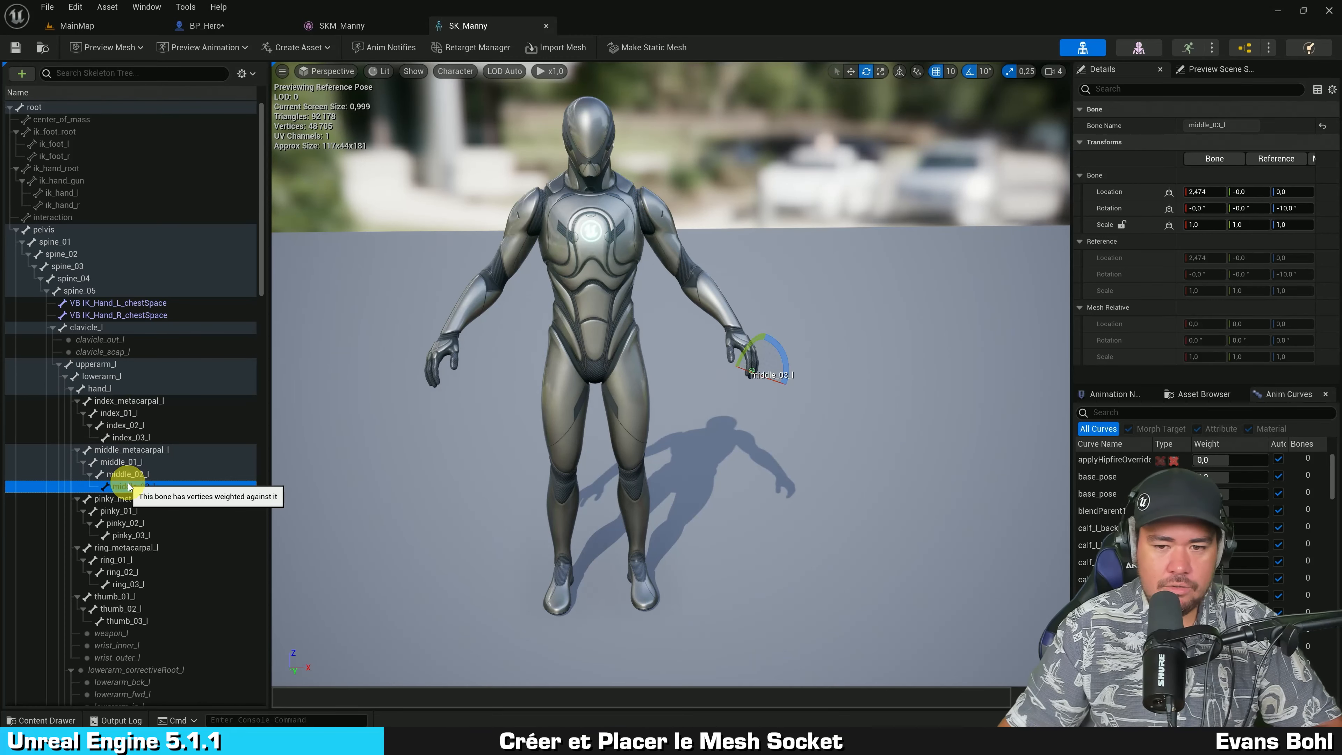
right_drag(410, 453, 489, 433)
scroll(409, 452, up, 3)
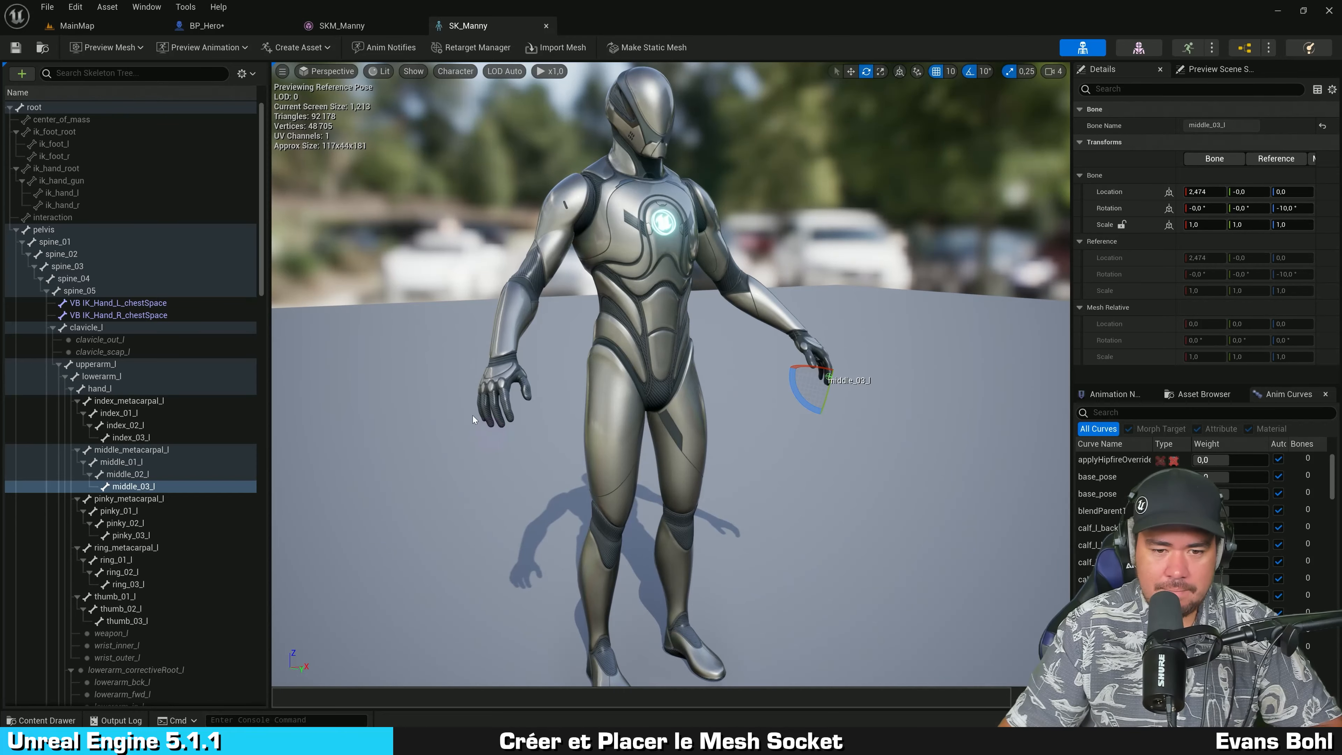
key(ctrl)
key(ctrl)
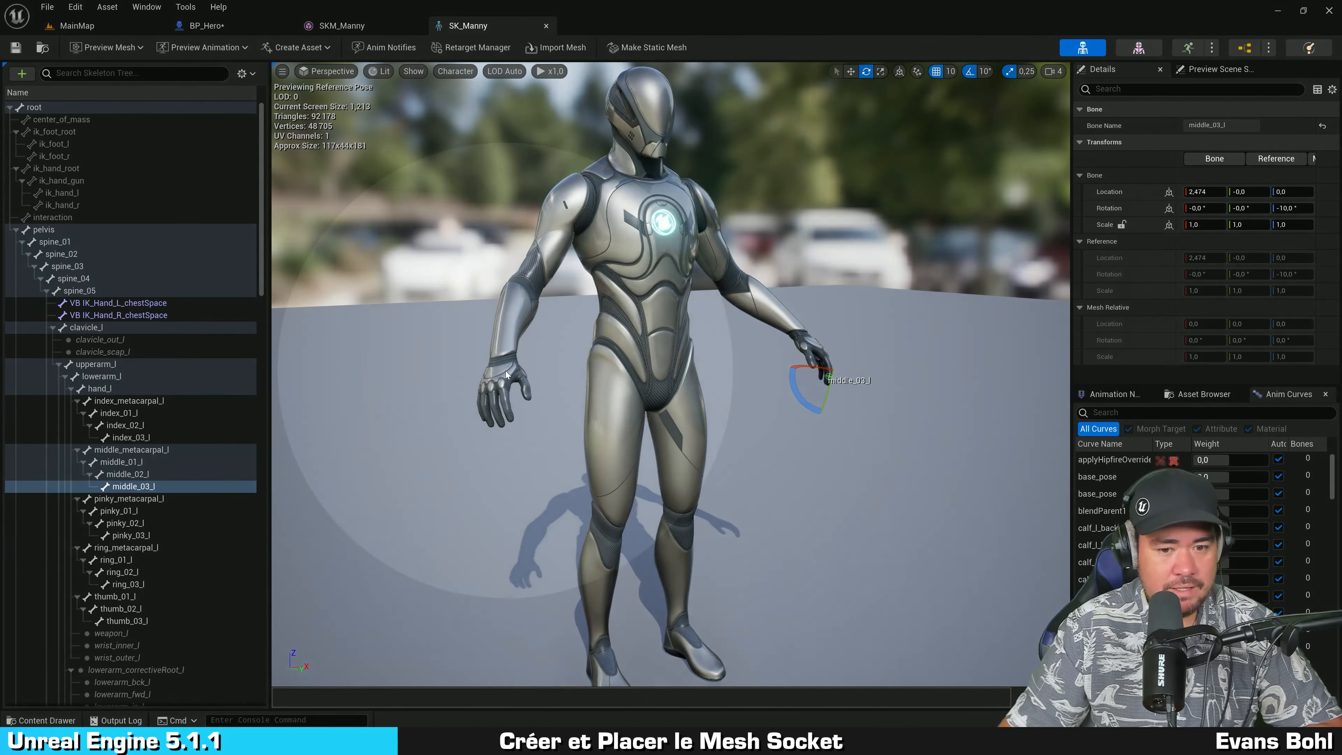
Set the preview camera speed to 2 and examine the mannequin's right hand up close.
click(1056, 71)
click(1070, 99)
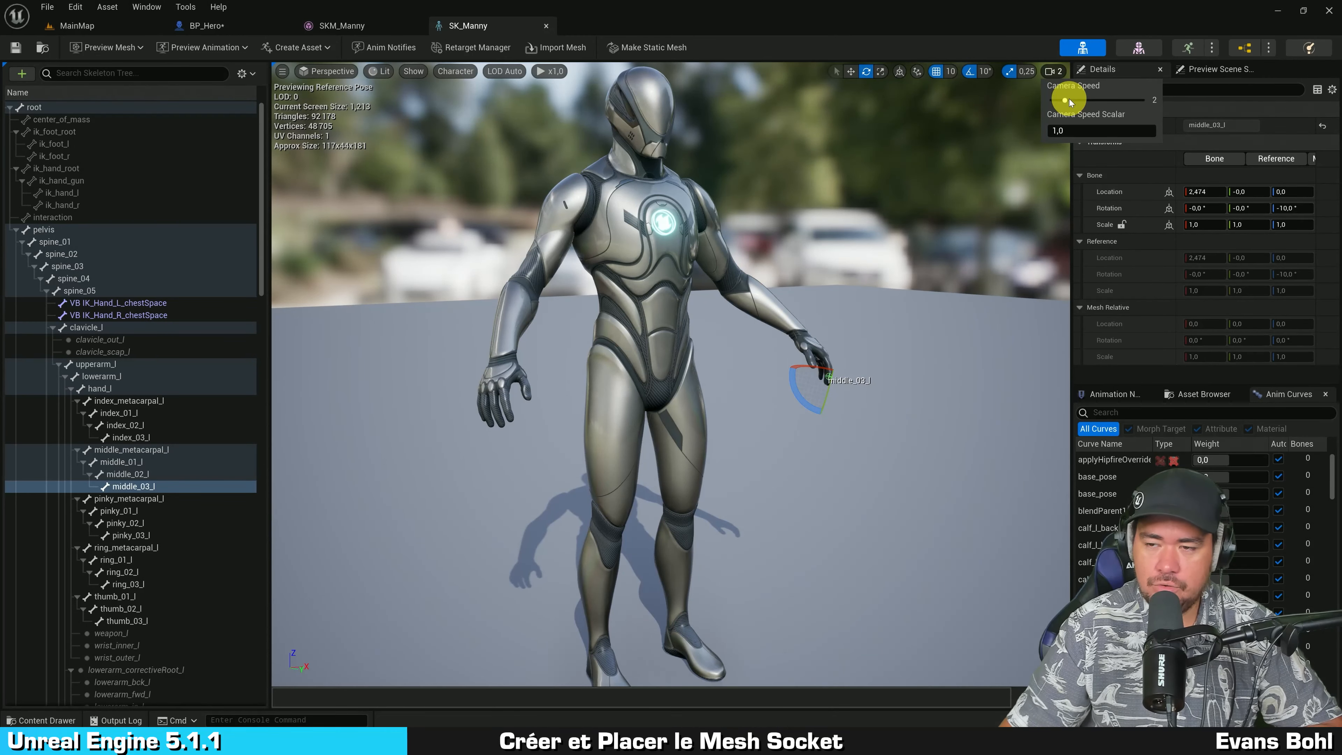
right_drag(784, 187, 784, 188)
key(a)
key(w)
right_drag(890, 140, 814, 136)
key(s)
key(w)
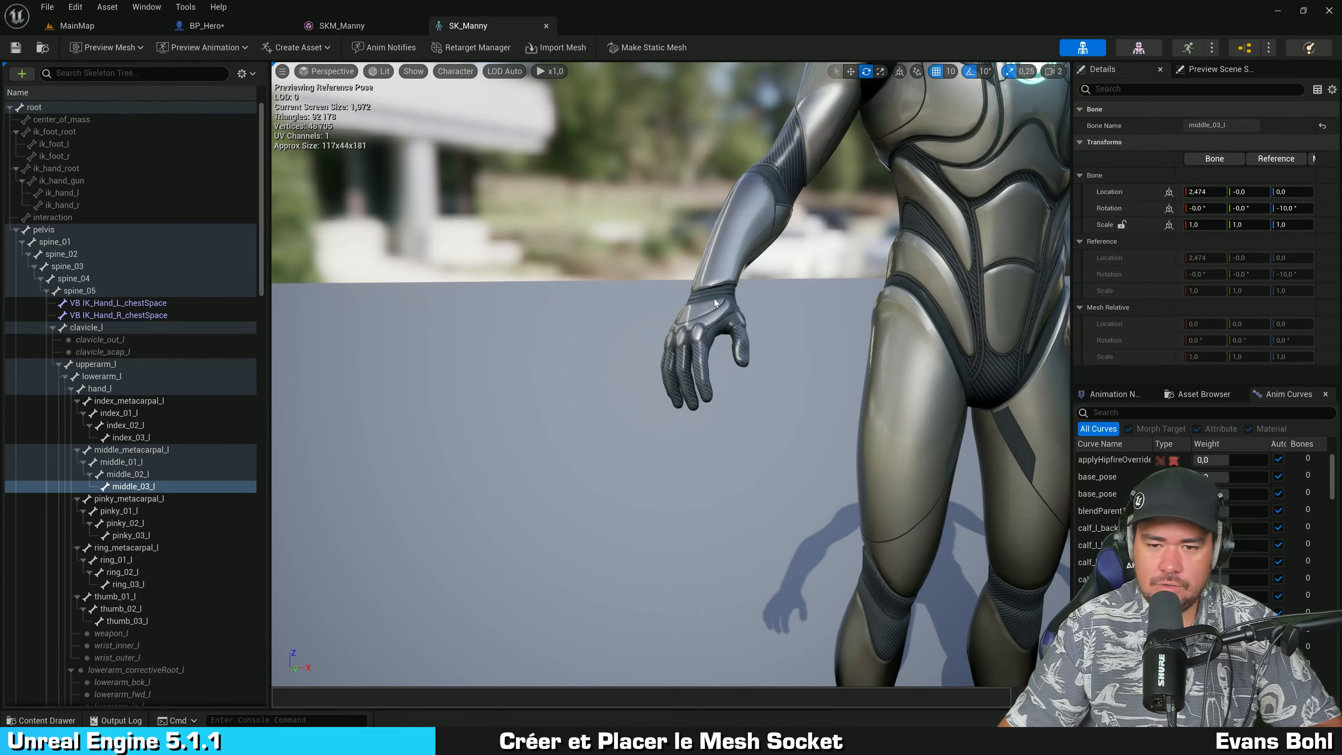
right_drag(753, 295, 887, 263)
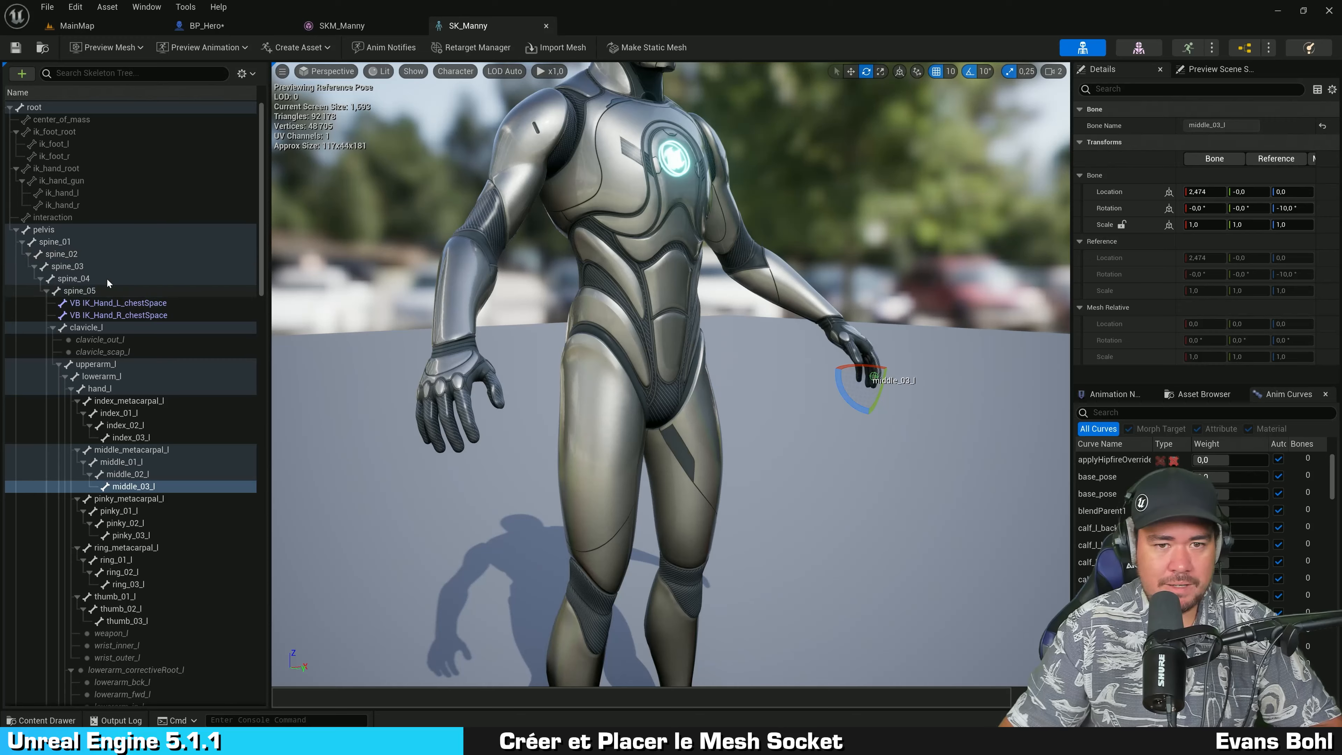
Display the bones of the whole hierarchy on the mannequin and examine them around the right hand.
click(468, 70)
mouse_move(465, 131)
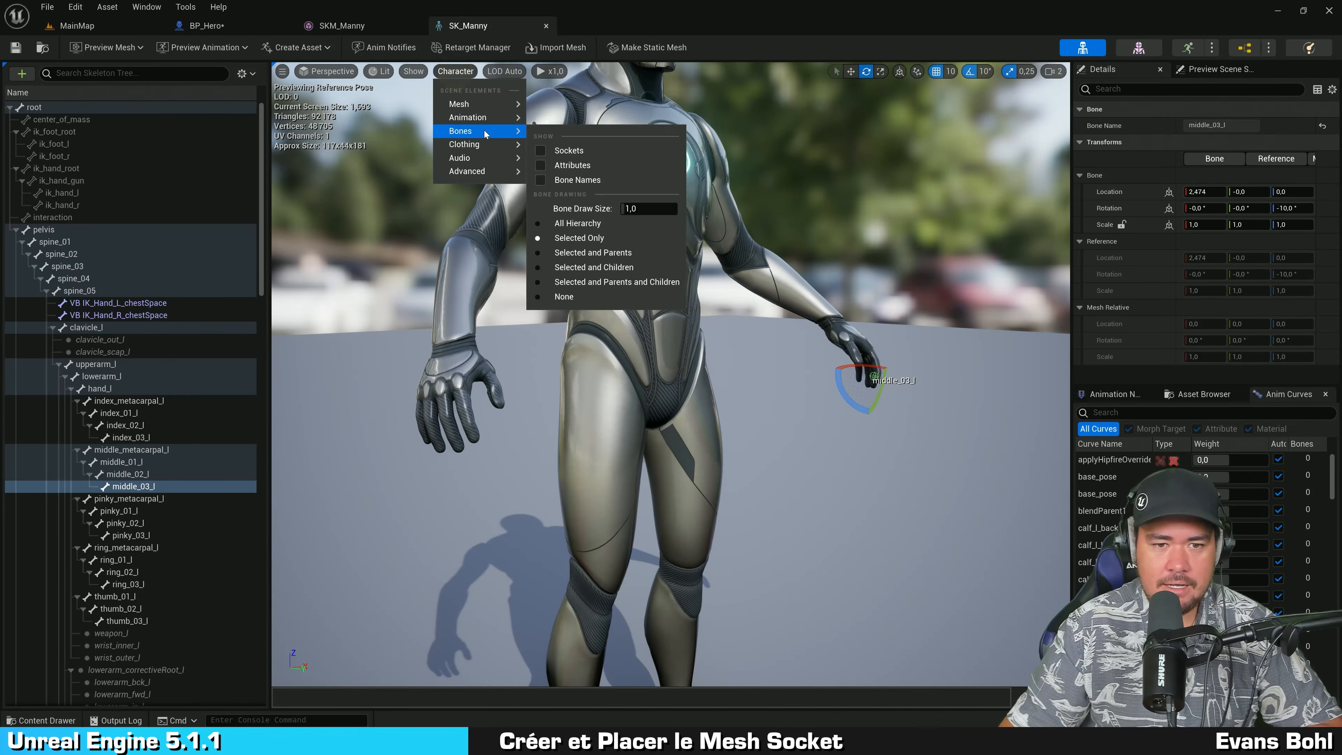
click(616, 224)
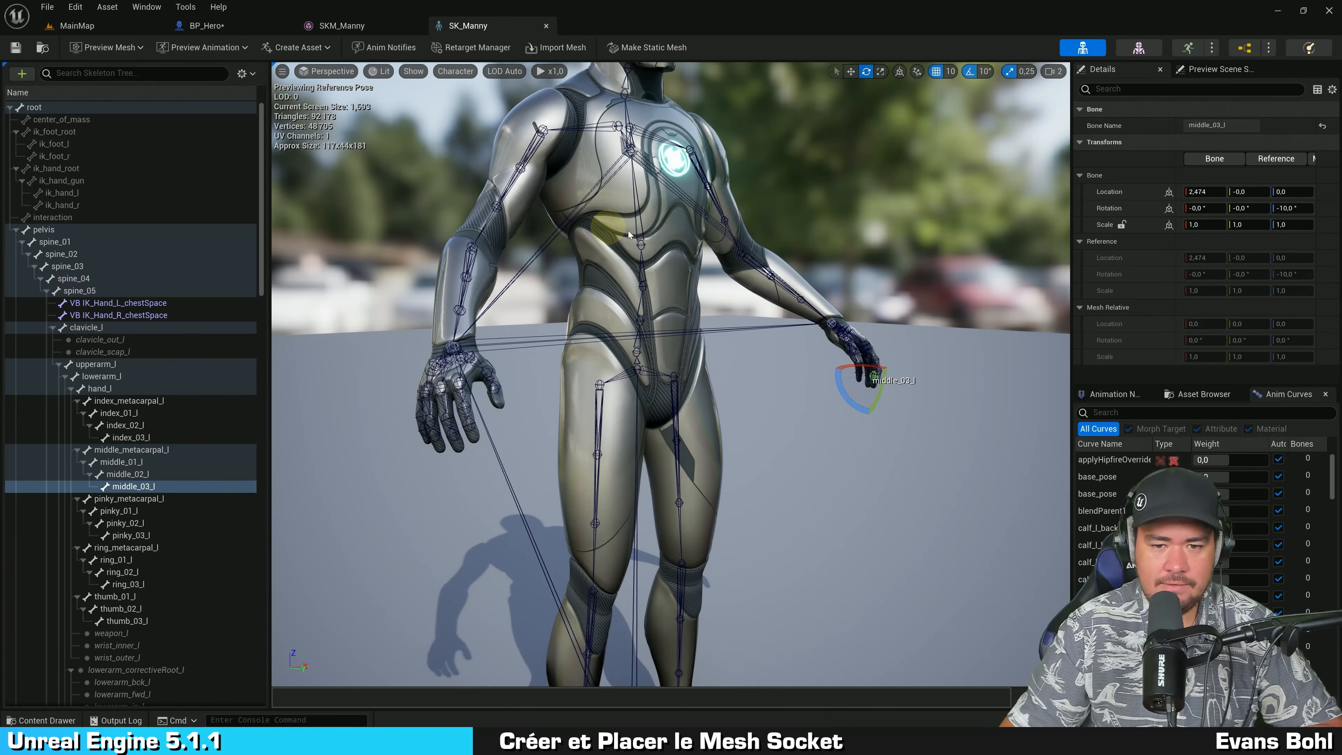
mouse_move(611, 217)
mouse_down()
mouse_move(713, 233)
mouse_move(669, 216)
mouse_up()
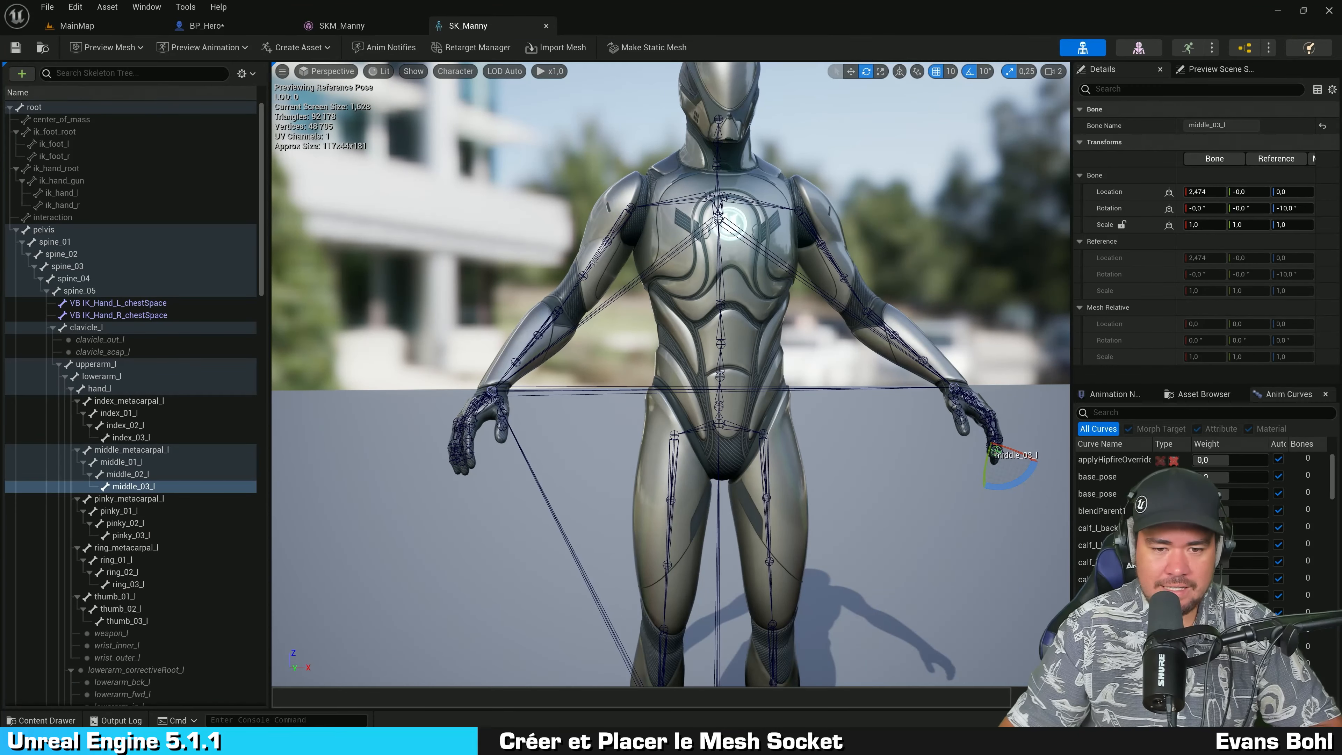
drag(519, 385, 575, 368)
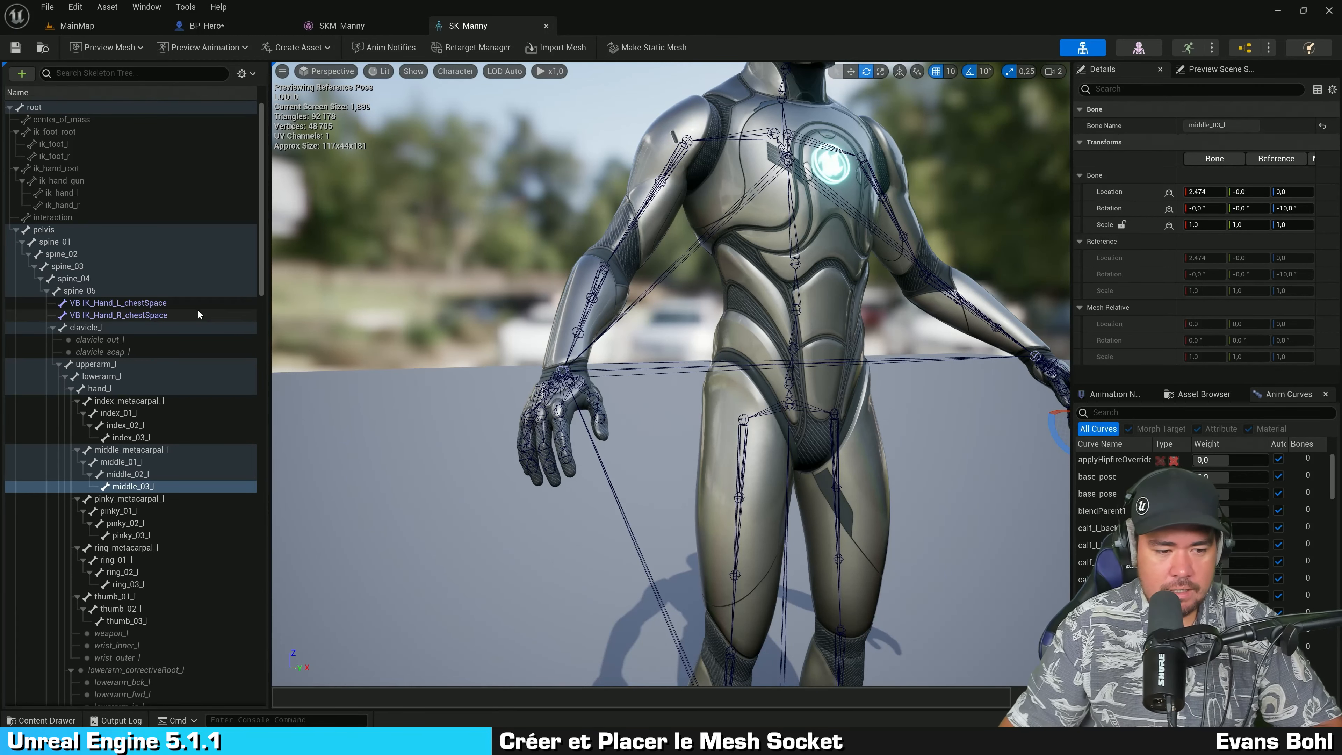
Filter the skeleton tree for "hand" and locate the hand_r bone.
scroll(112, 332, down, 10)
scroll(113, 331, down, 5)
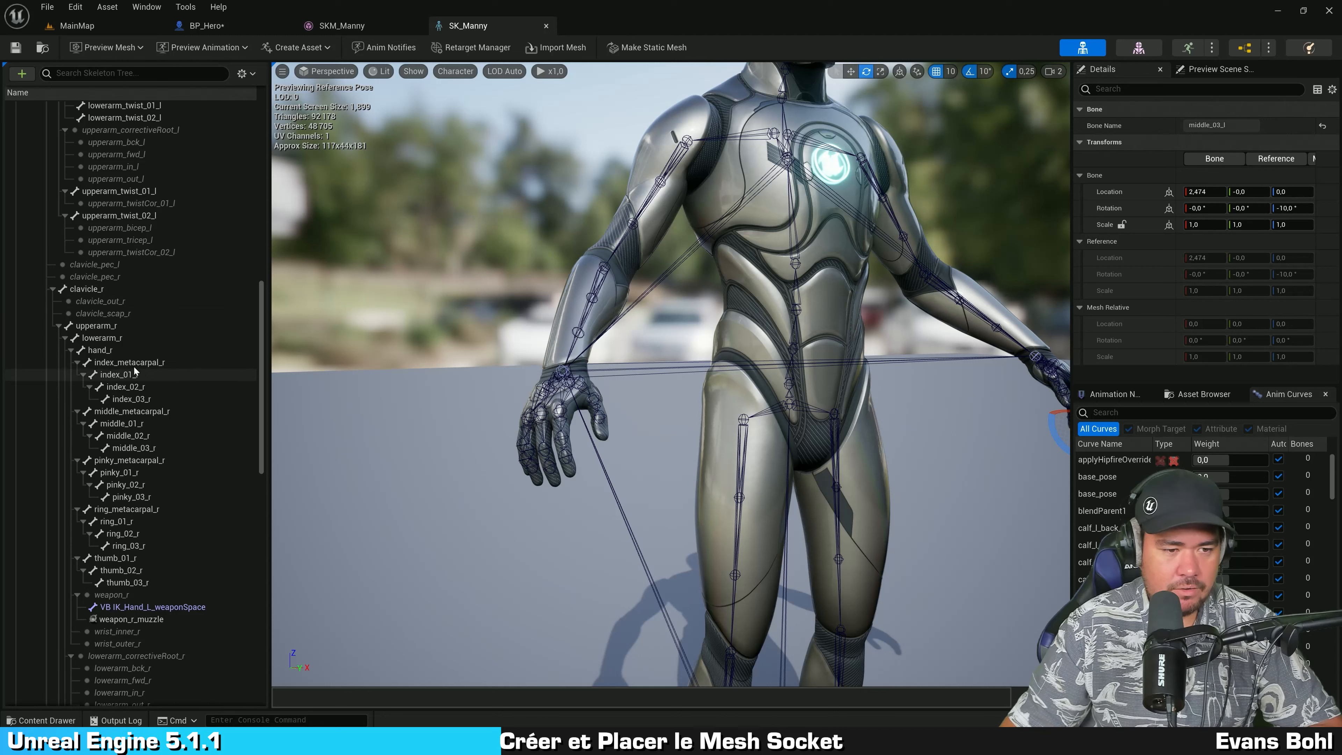
click(117, 351)
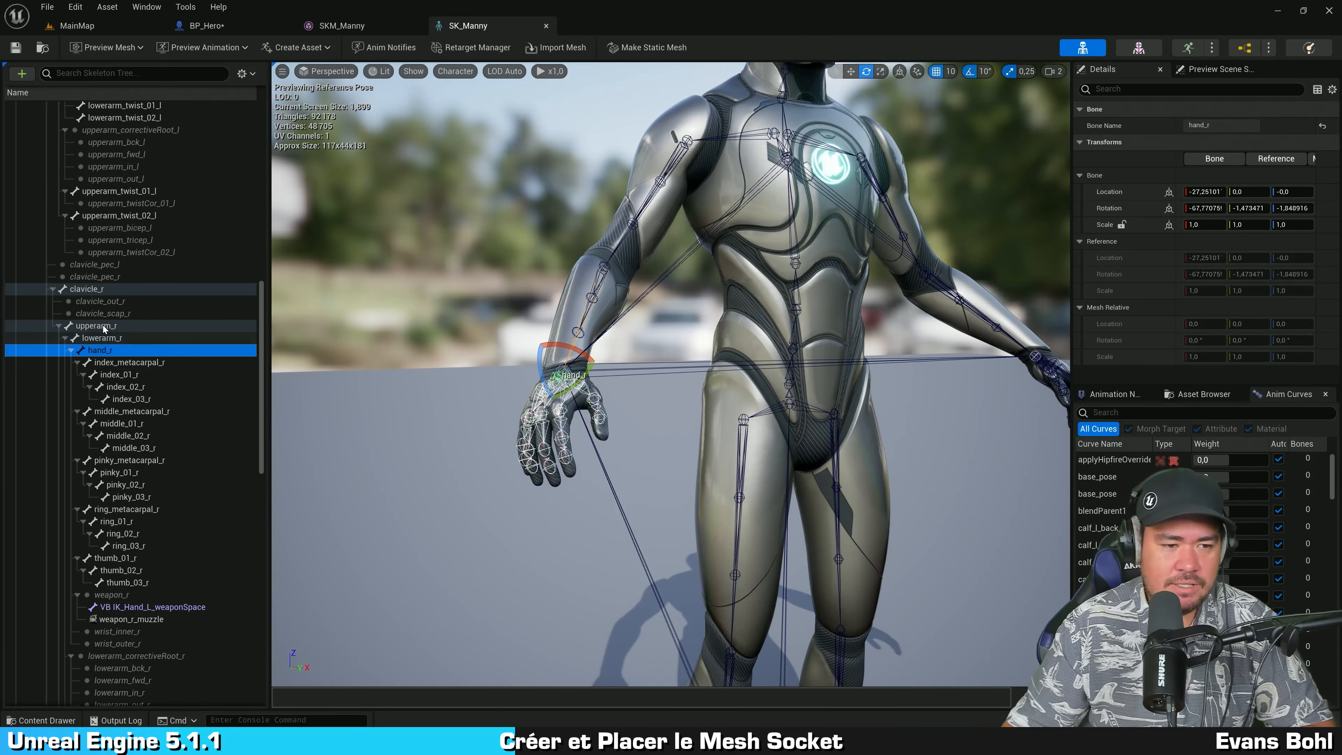
scroll(118, 358, down, 5)
click(140, 74)
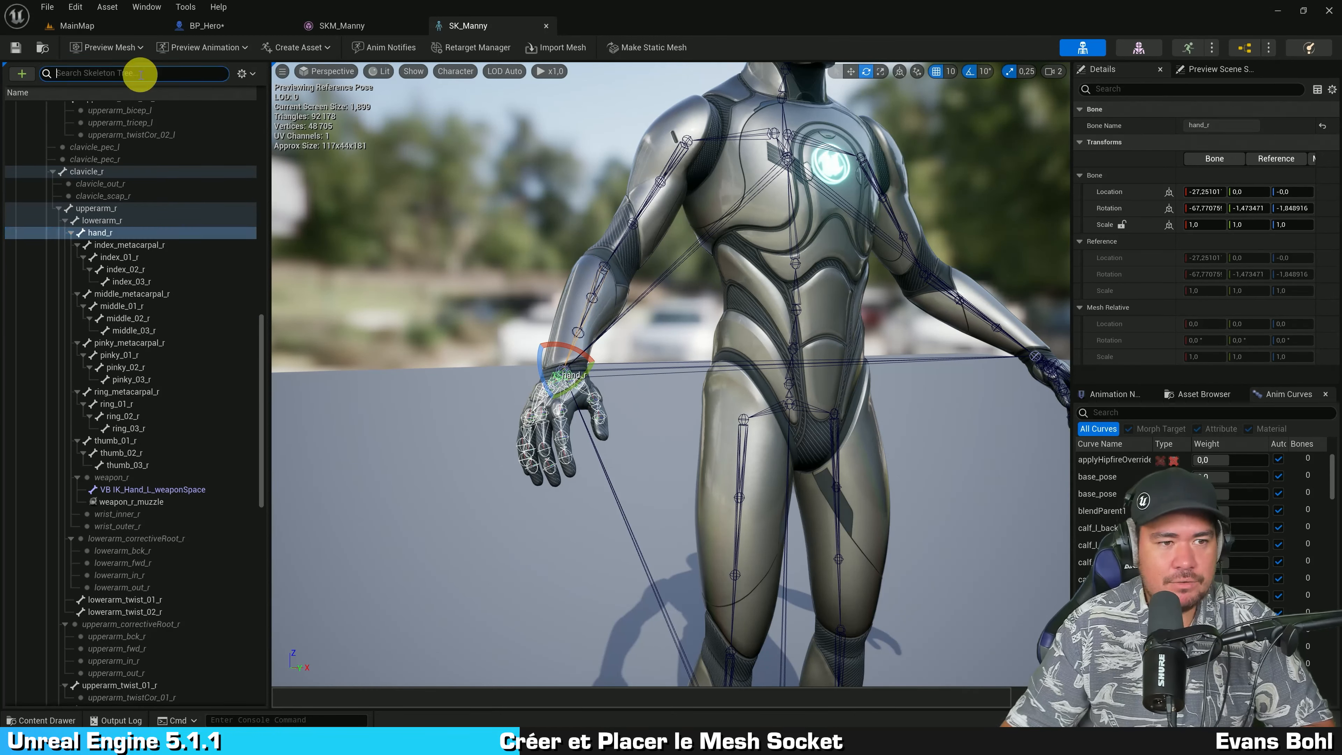
text(hand)
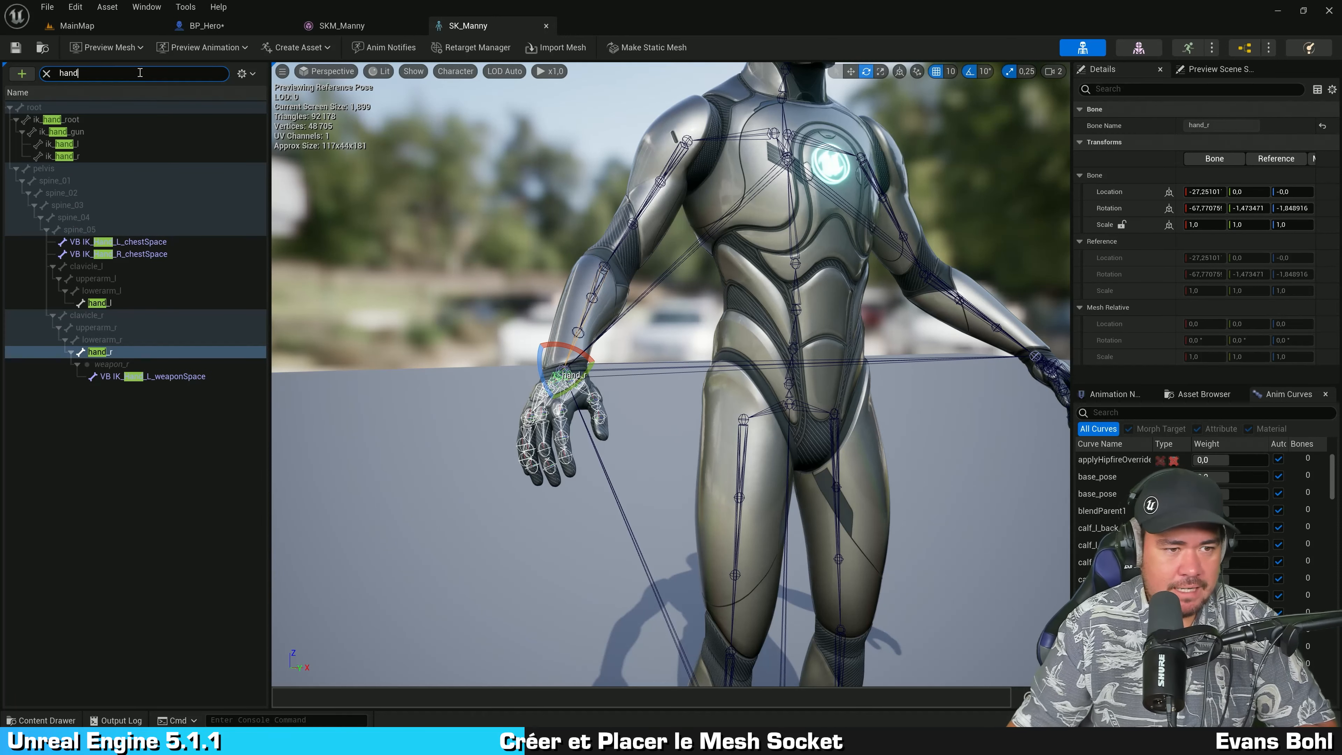
click(128, 355)
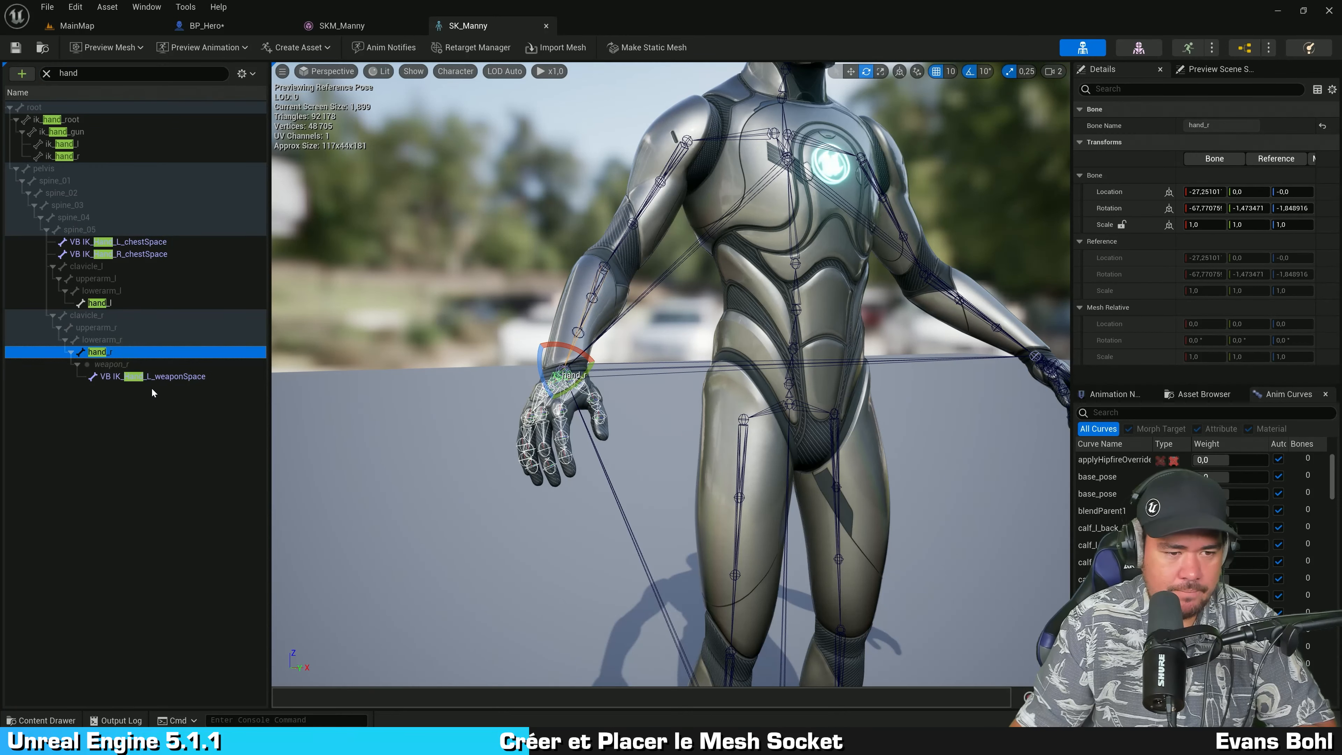
click(139, 463)
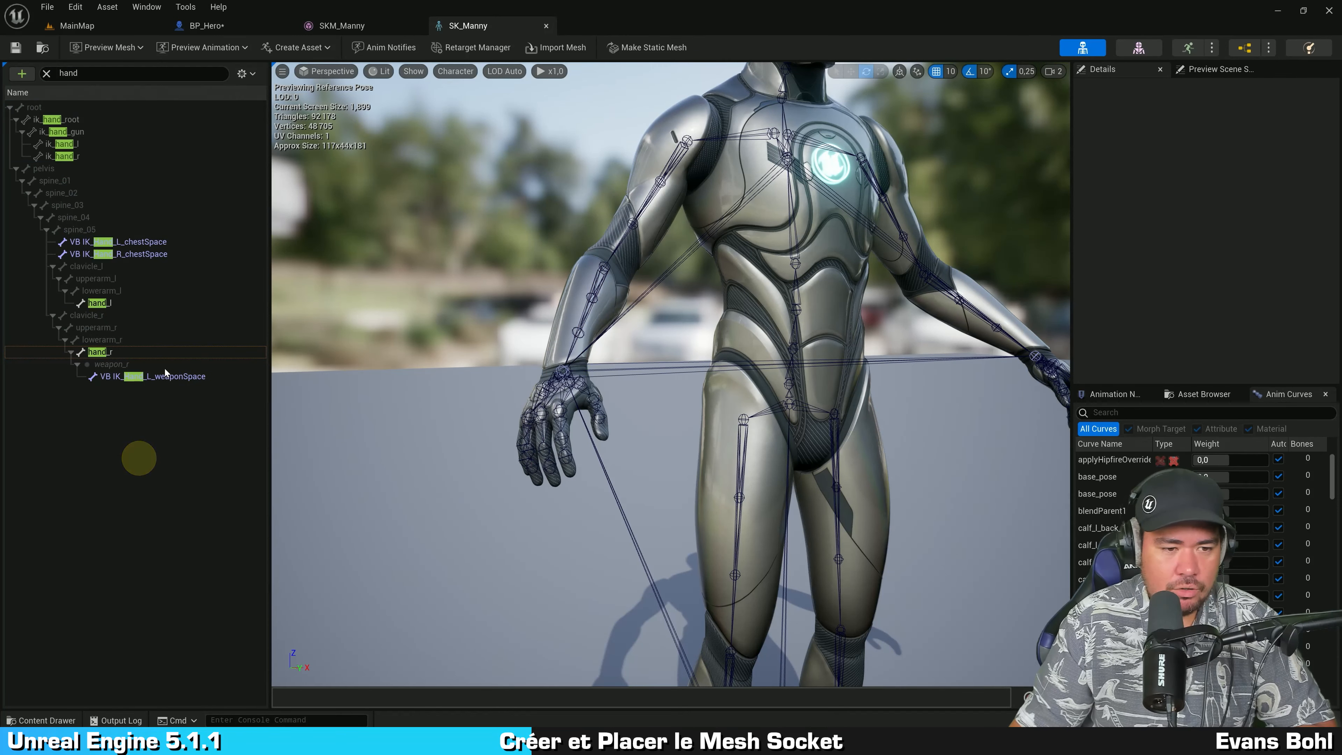
Add a socket to the hand_r bone.
click(122, 353)
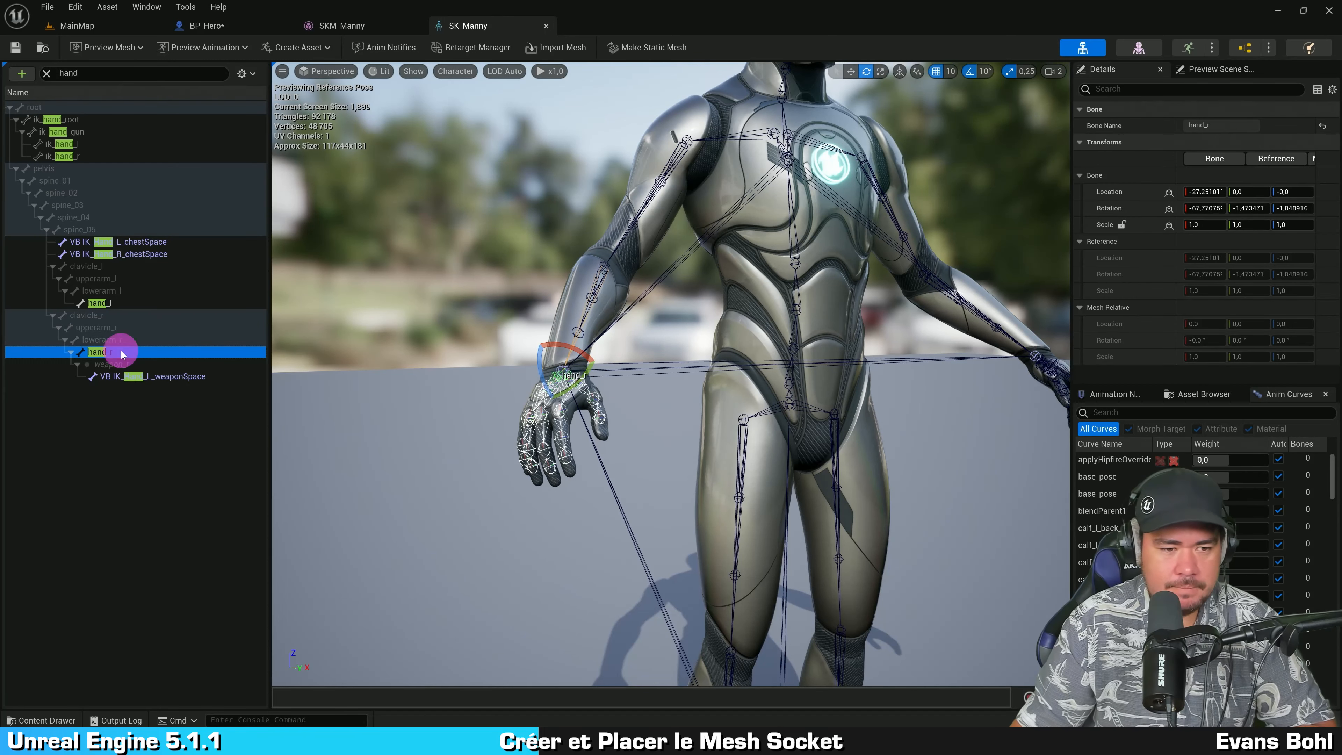
right_click(122, 353)
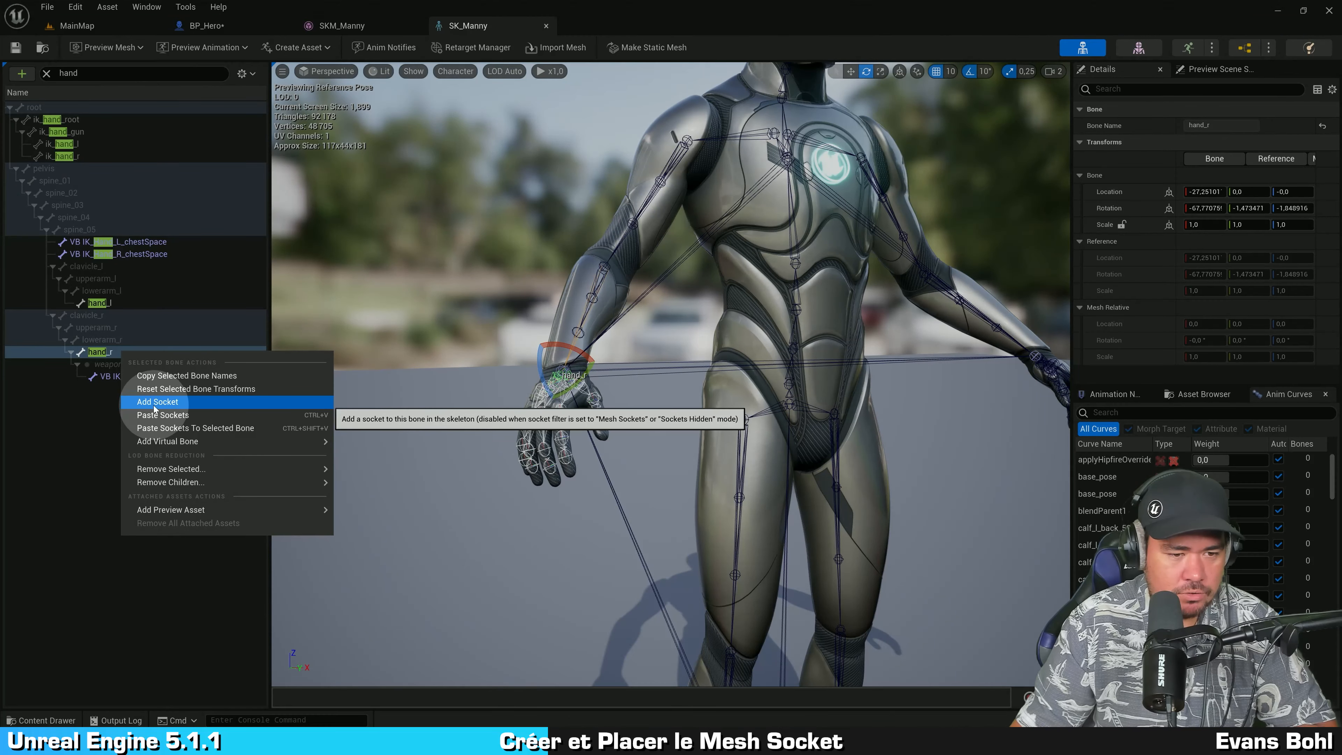
click(206, 409)
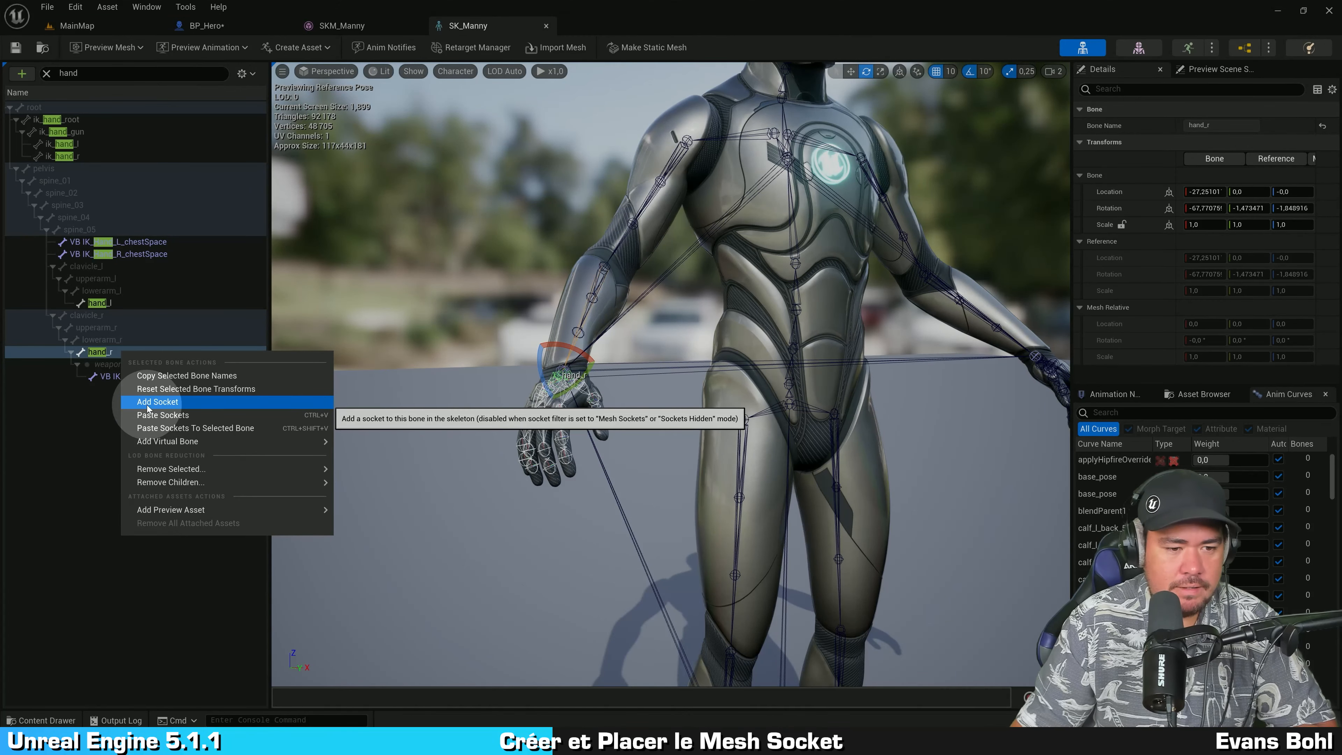
click(196, 403)
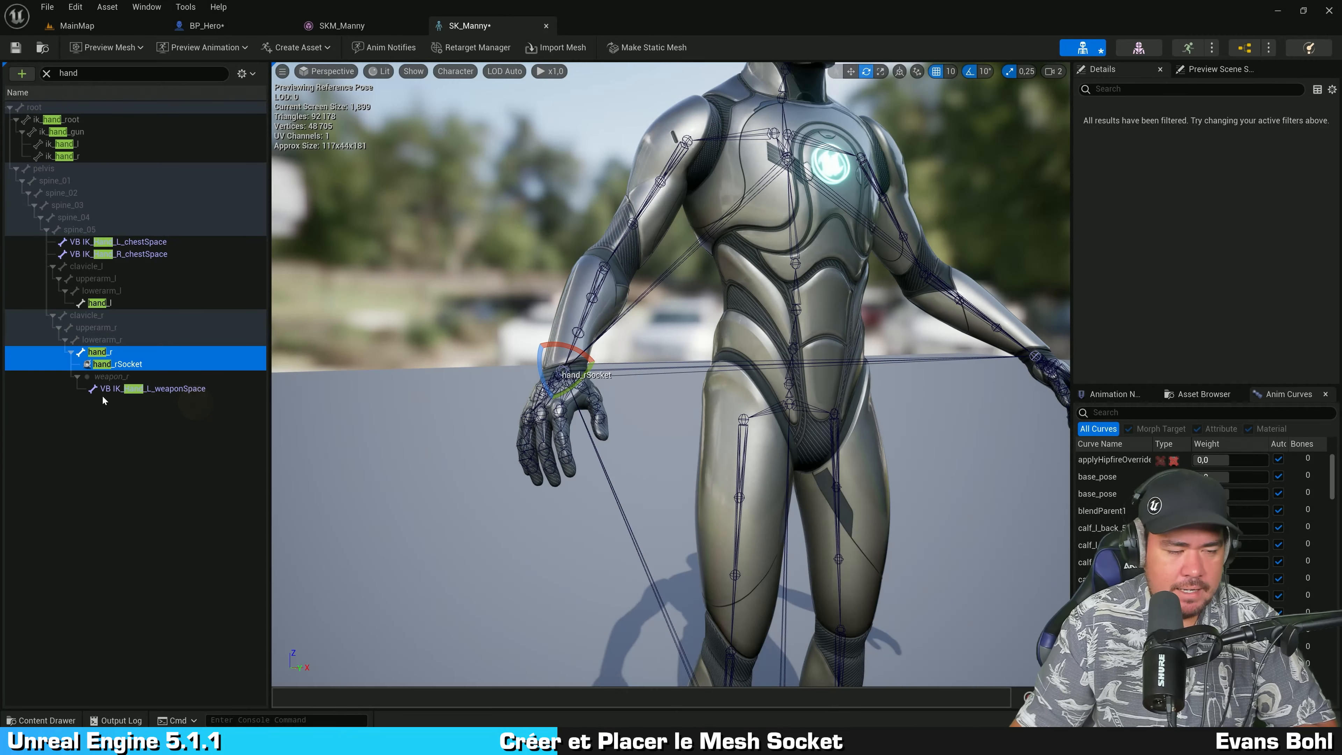
Compare the new socket with its parent hand_r bone and check its place in the hierarchy.
click(119, 353)
click(119, 364)
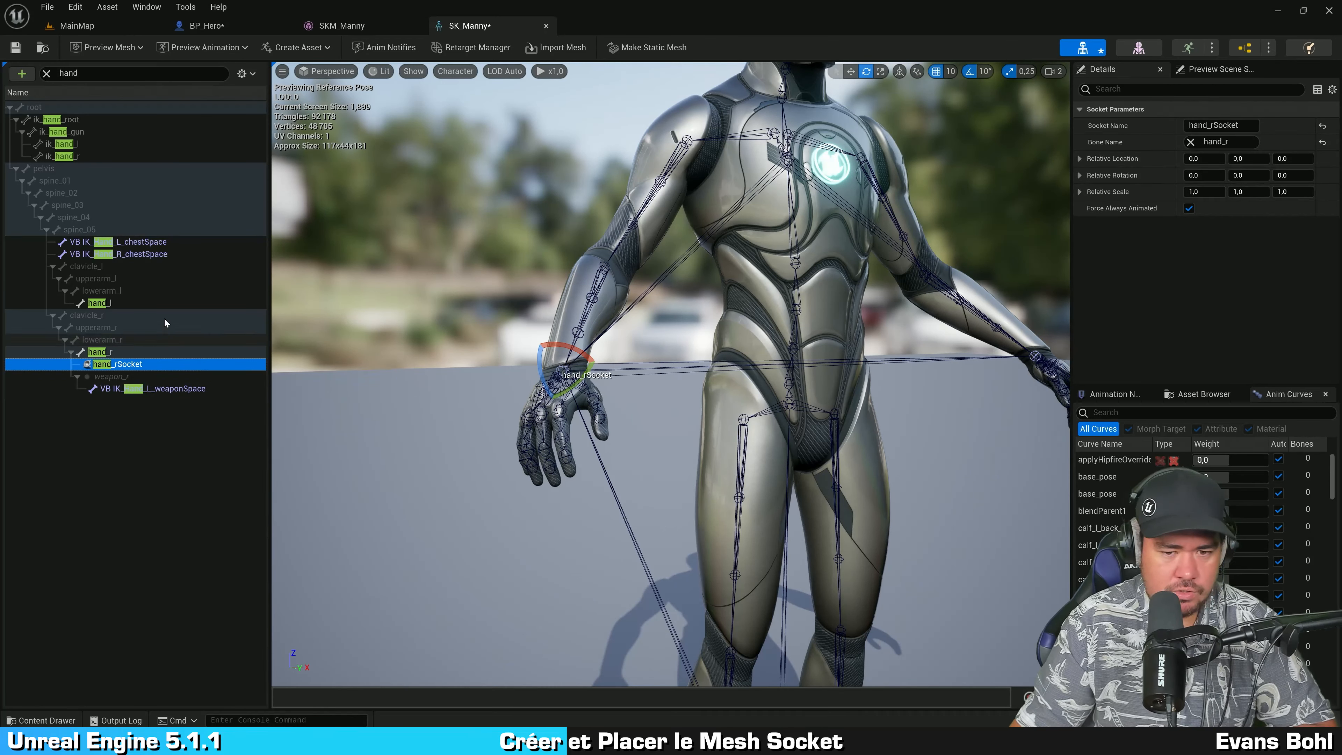
click(105, 352)
click(117, 364)
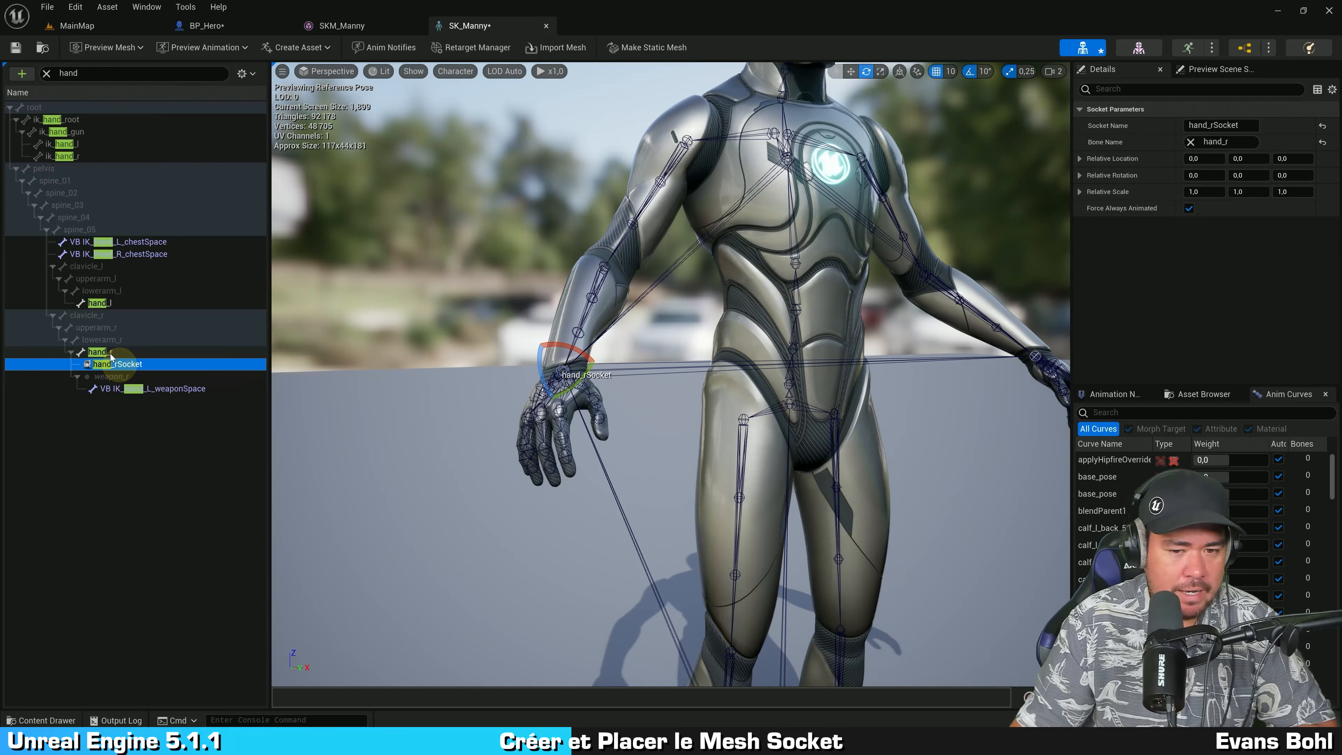
click(106, 351)
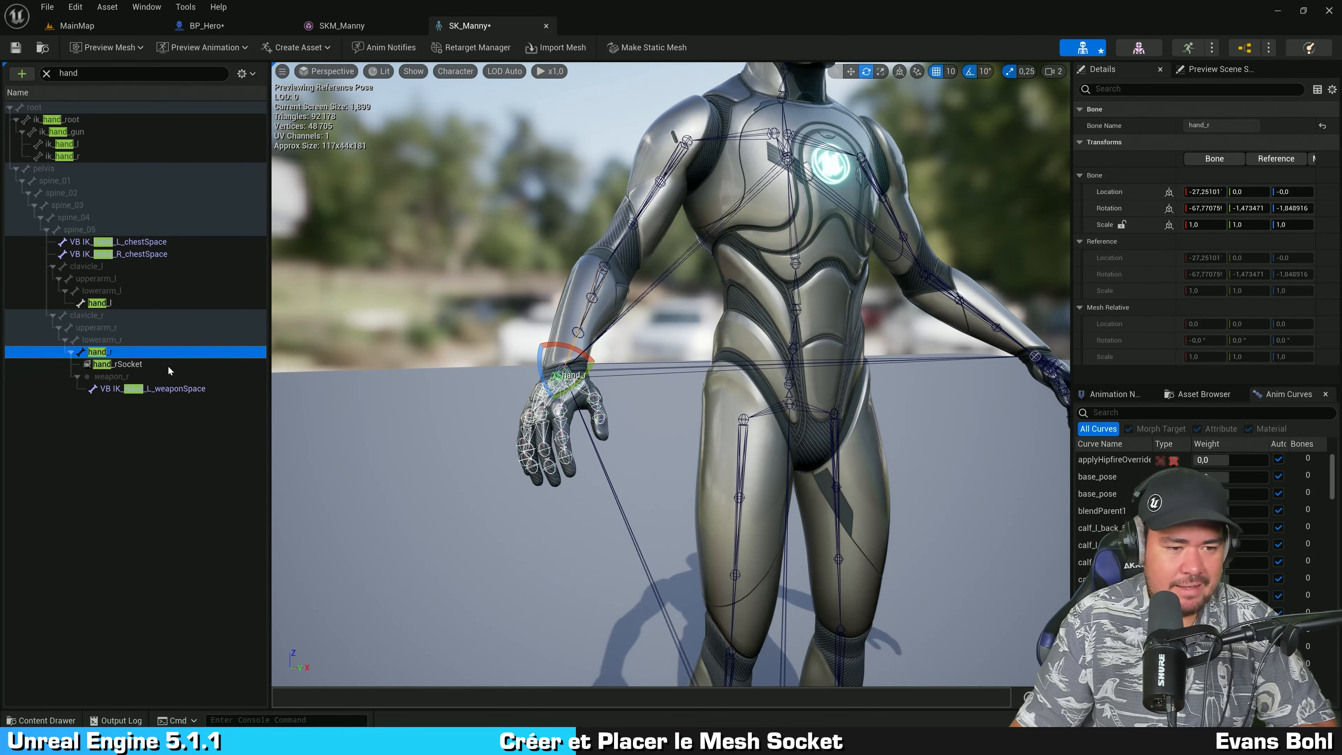
click(142, 364)
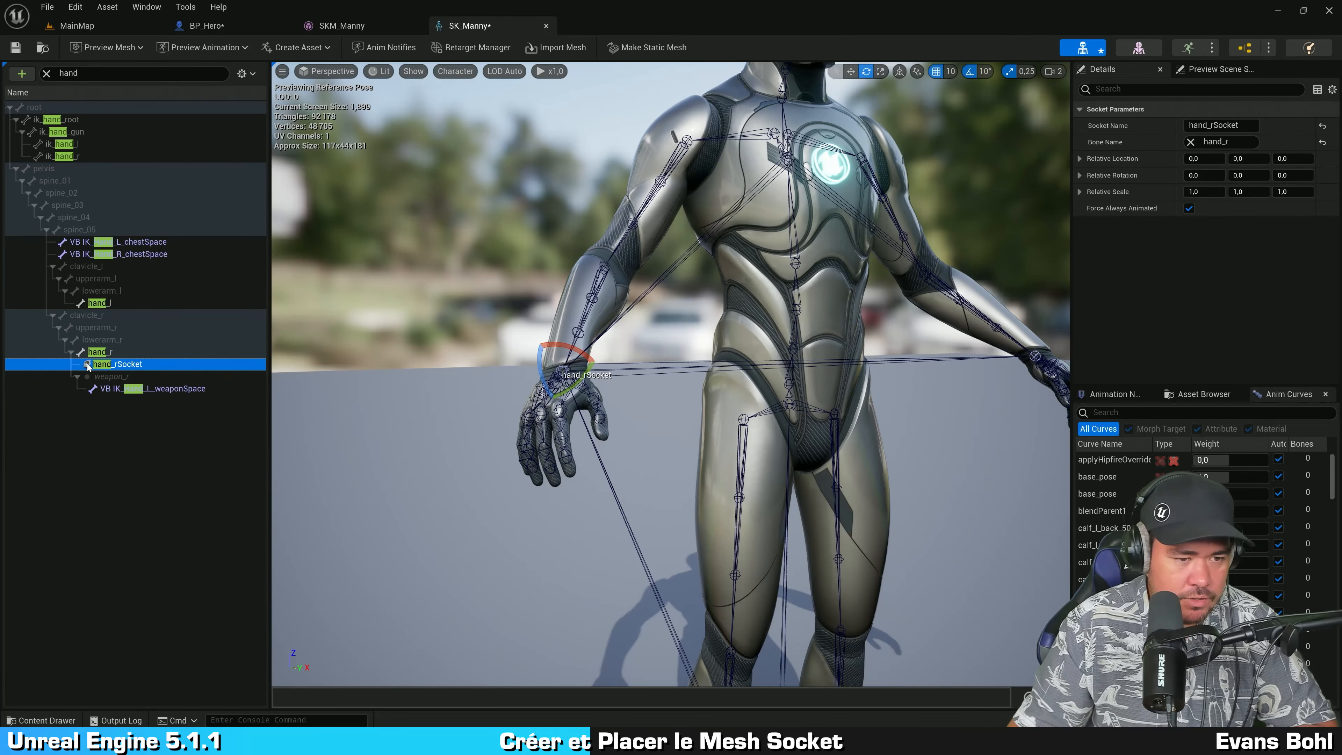
click(71, 353)
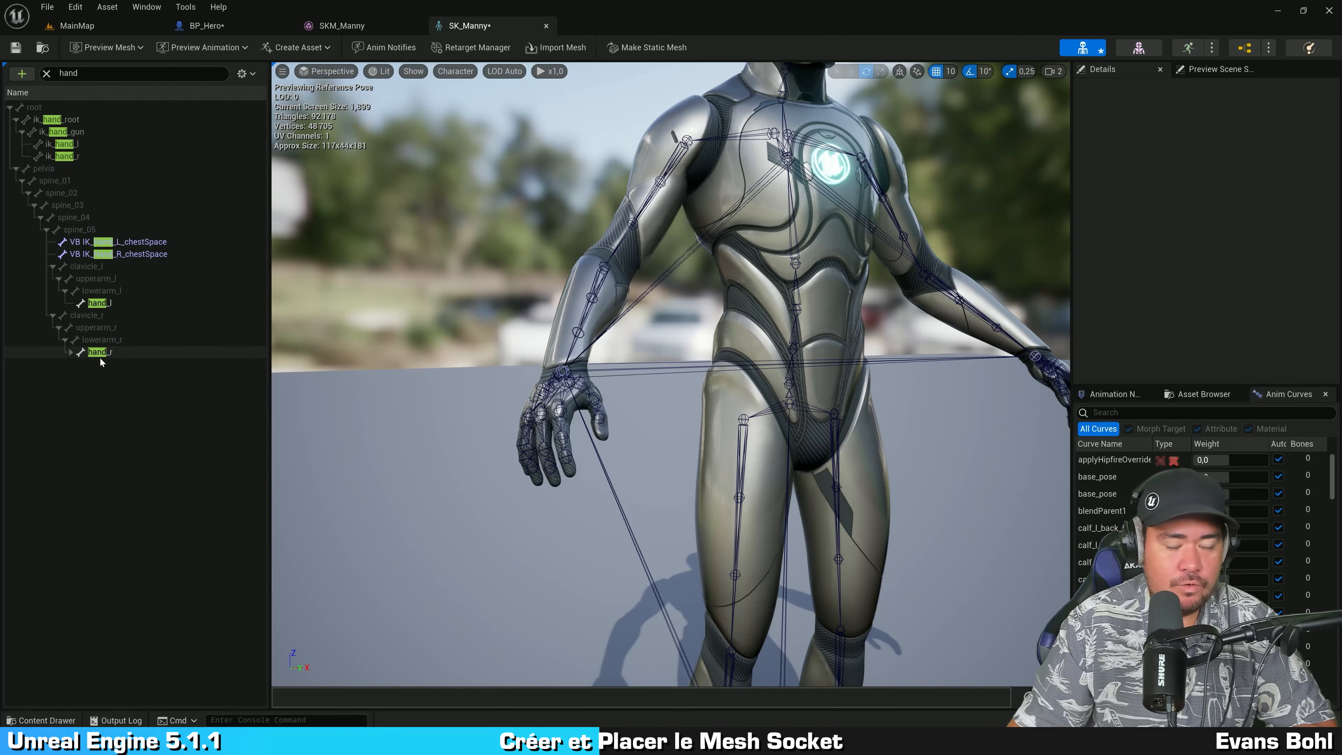
click(71, 353)
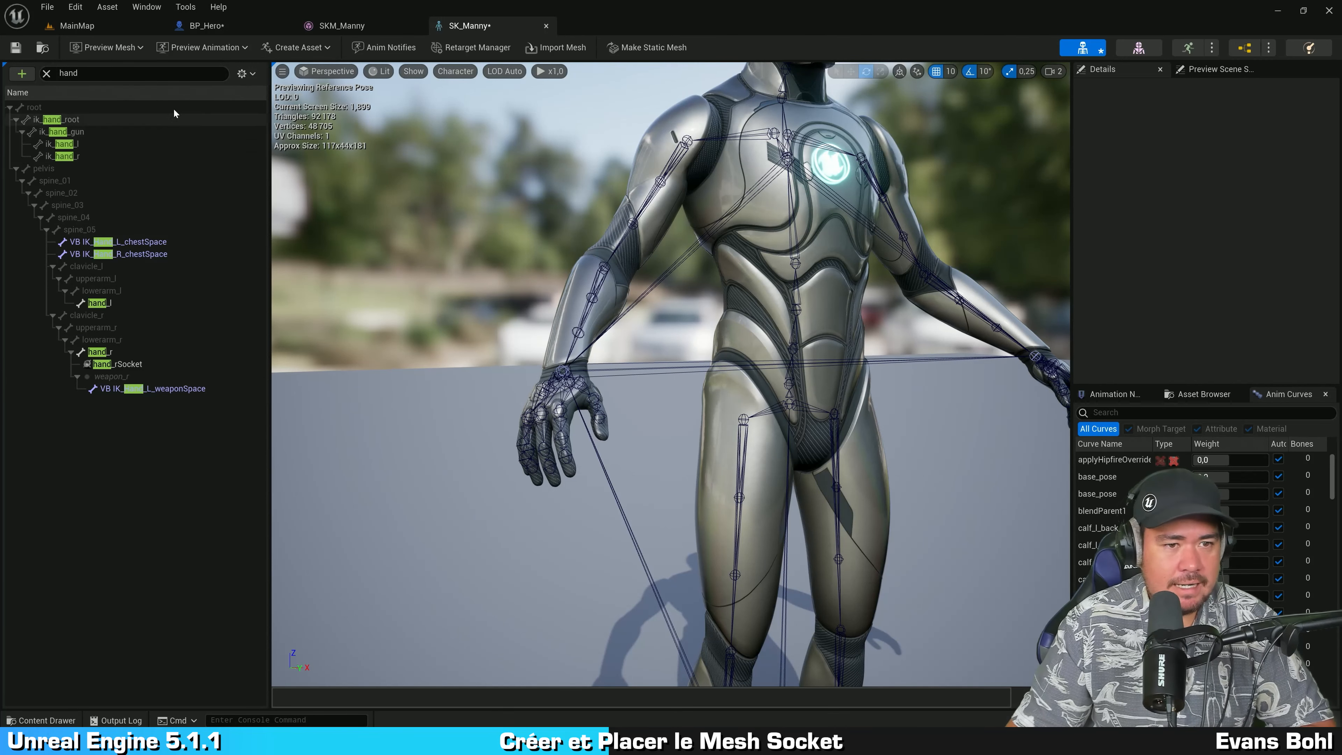
Rename the new socket under hand_r to GunSocket and save the skeleton.
click(138, 366)
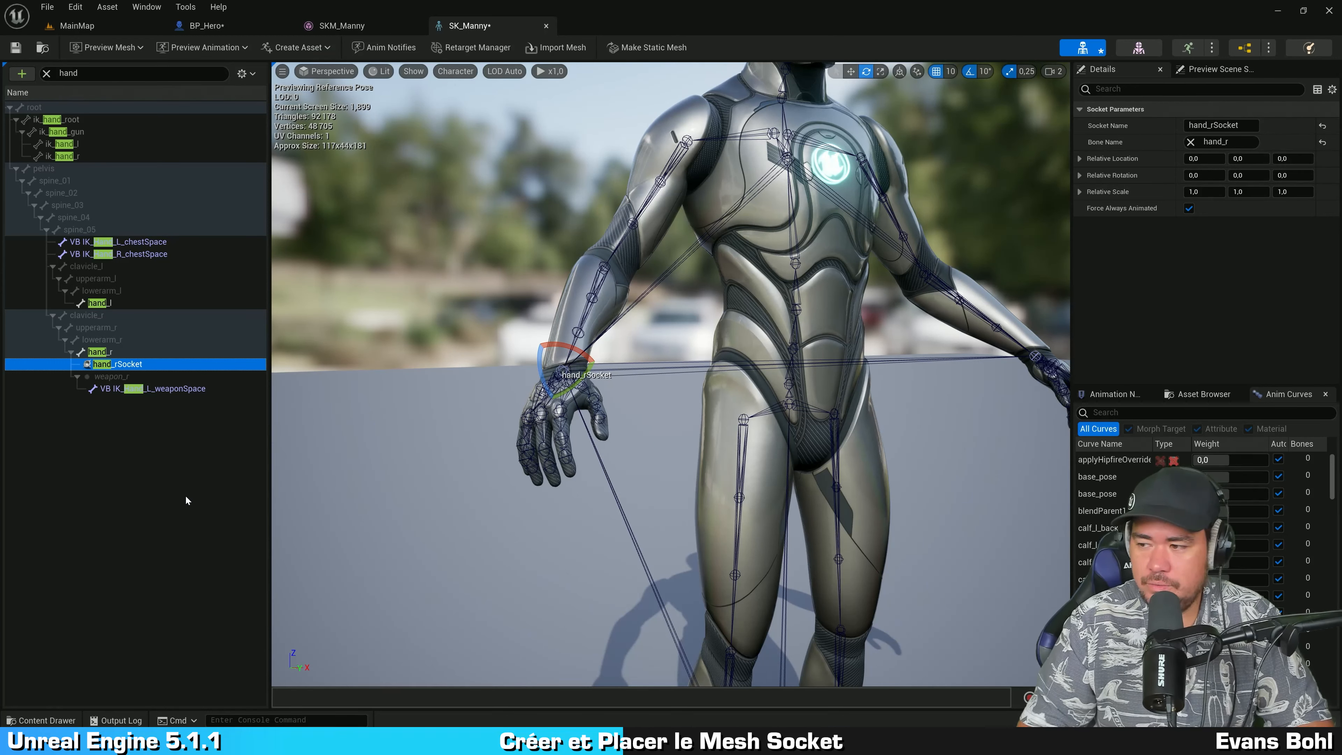
key(F2)
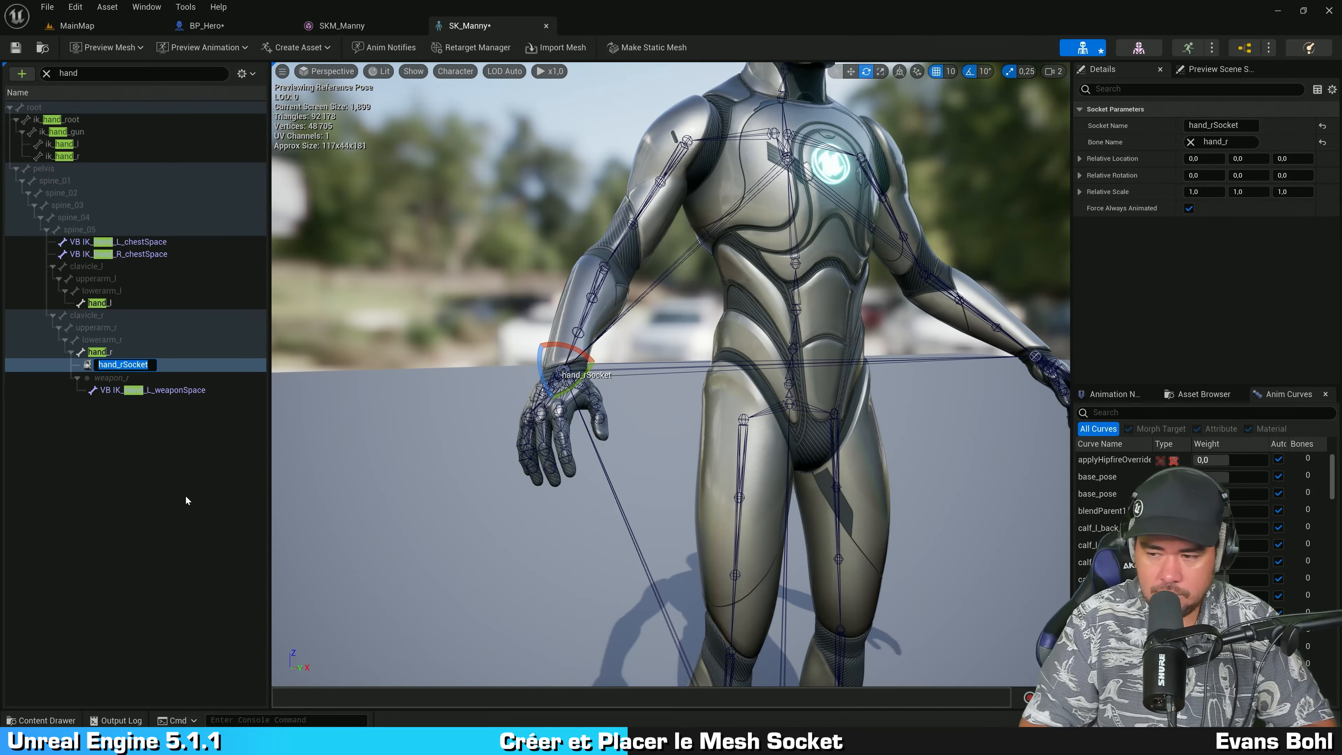
text(Gun)
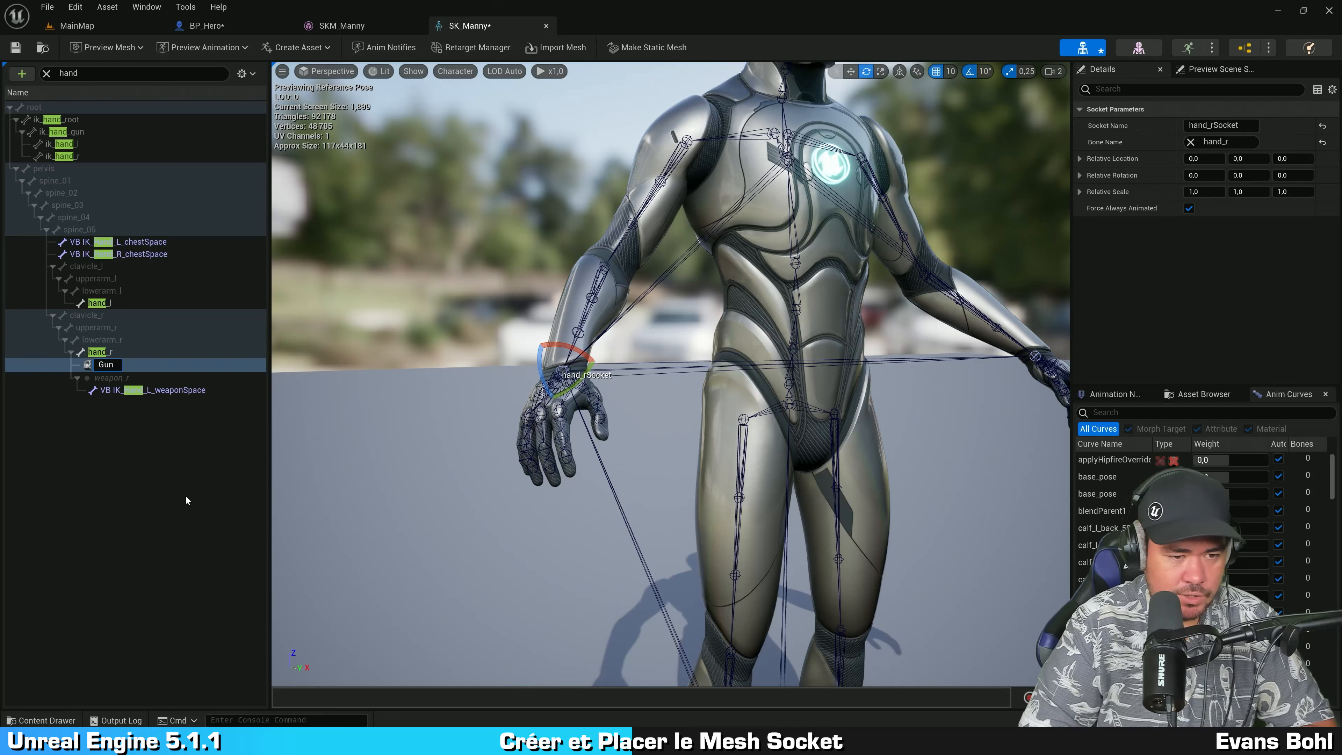
text(Socket)
key(Return)
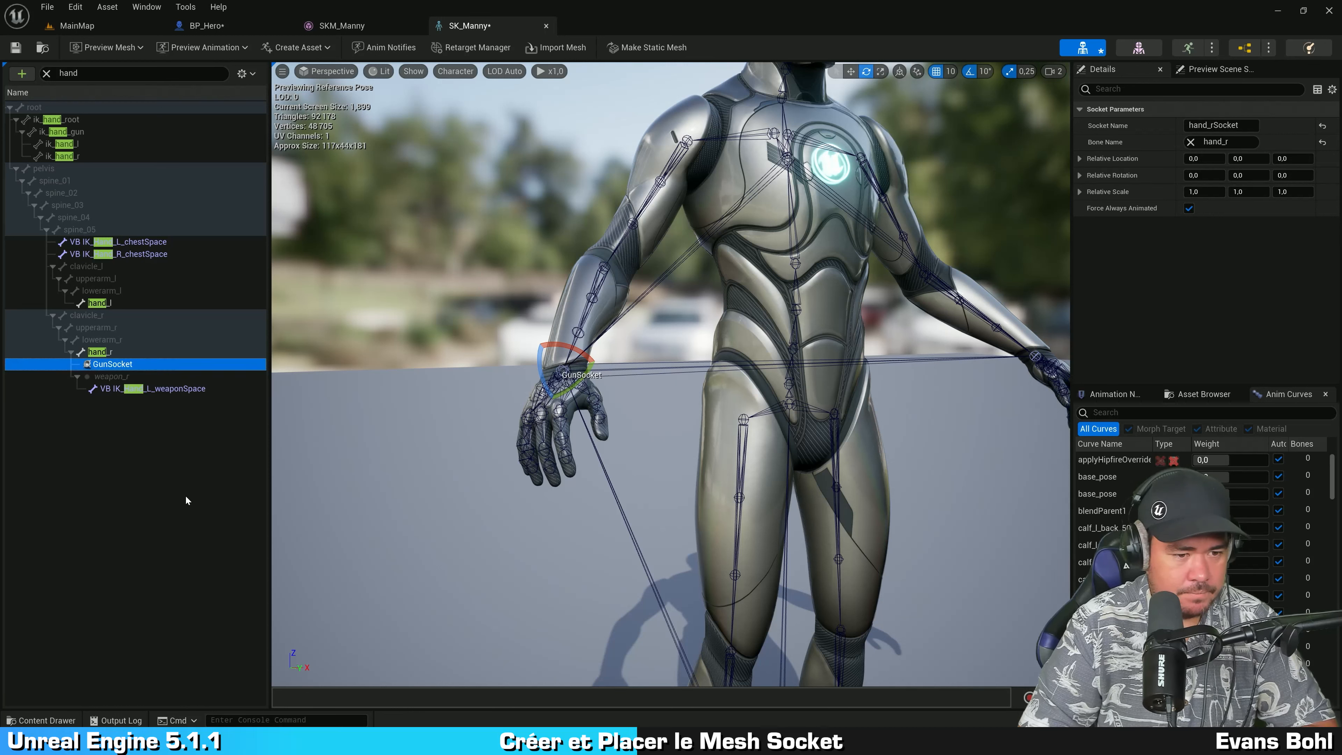
click(177, 474)
click(144, 364)
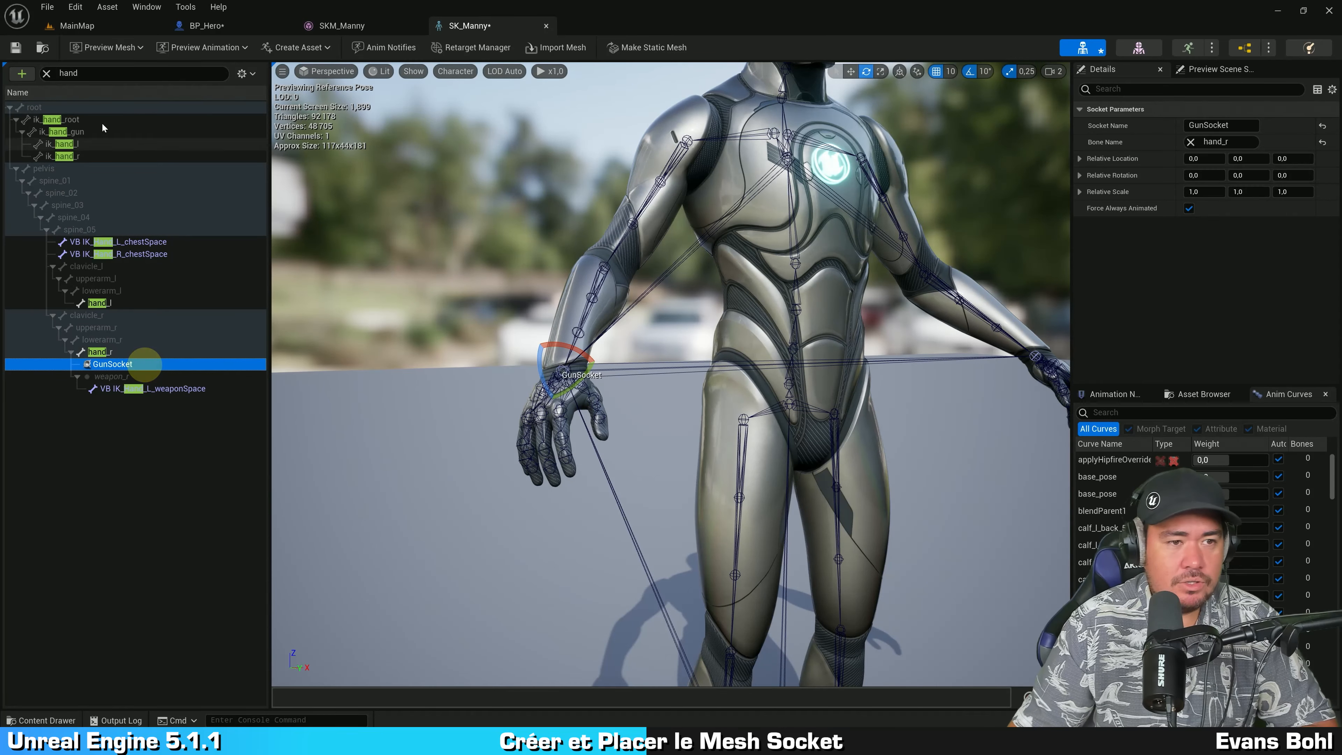
click(16, 47)
Attach the SK_Rifle skeletal mesh to GunSocket as a preview asset.
mouse_move(408, 223)
right_down()
mouse_move(380, 225)
mouse_move(564, 242)
mouse_move(481, 217)
mouse_move(465, 354)
mouse_move(489, 297)
mouse_move(474, 300)
mouse_move(514, 273)
right_up()
key(w)
key(s)
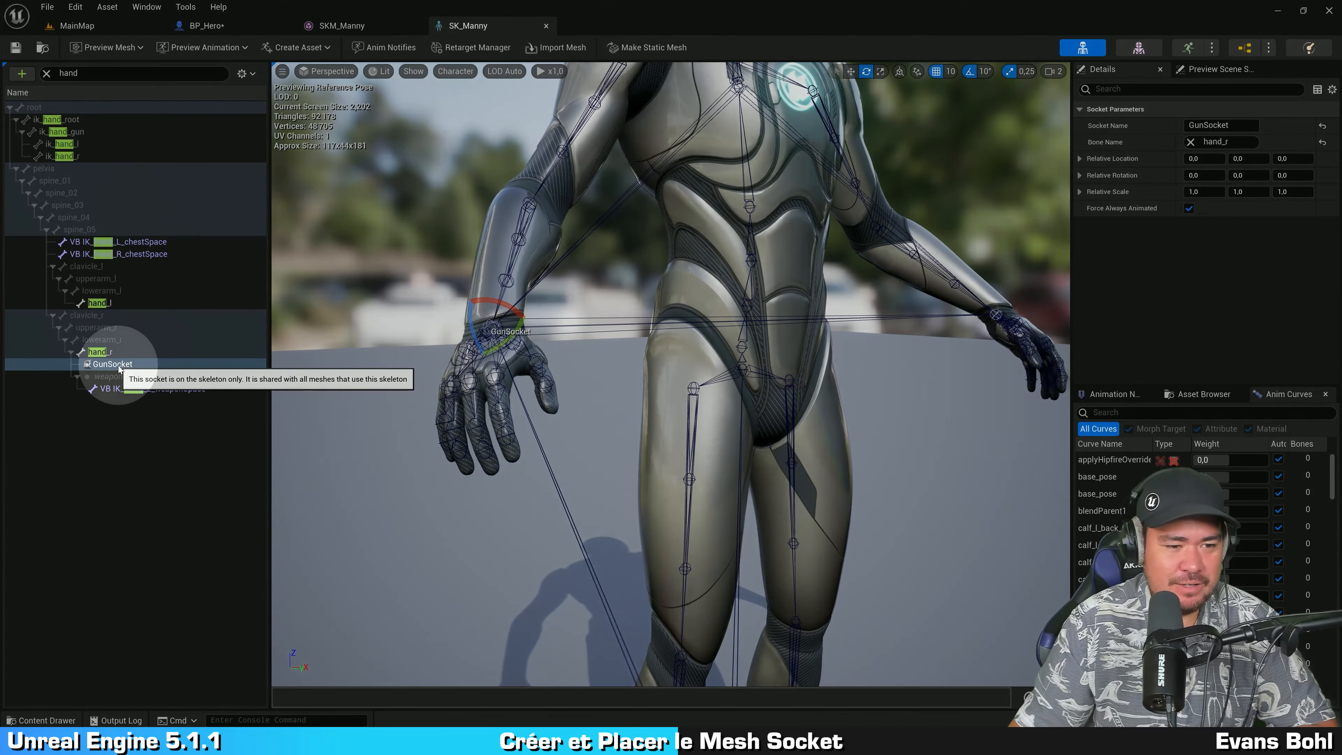
click(118, 365)
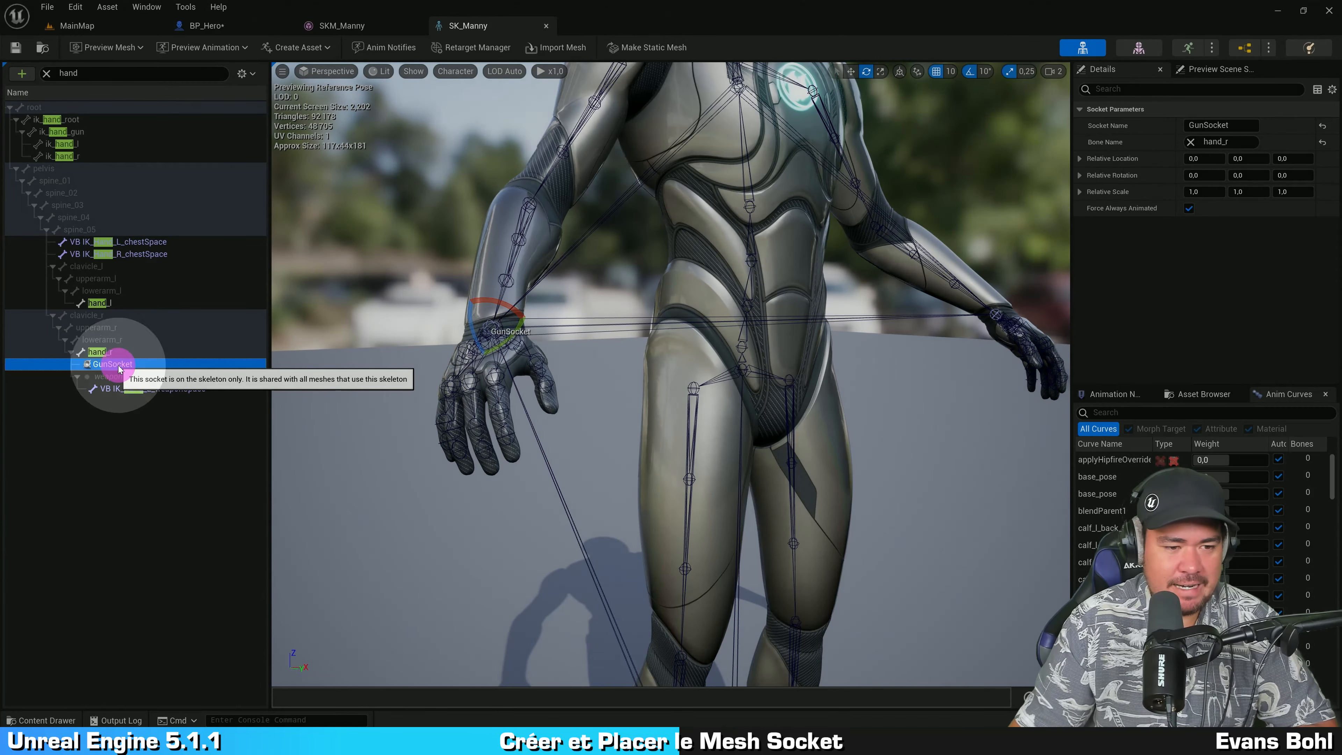
right_click(119, 368)
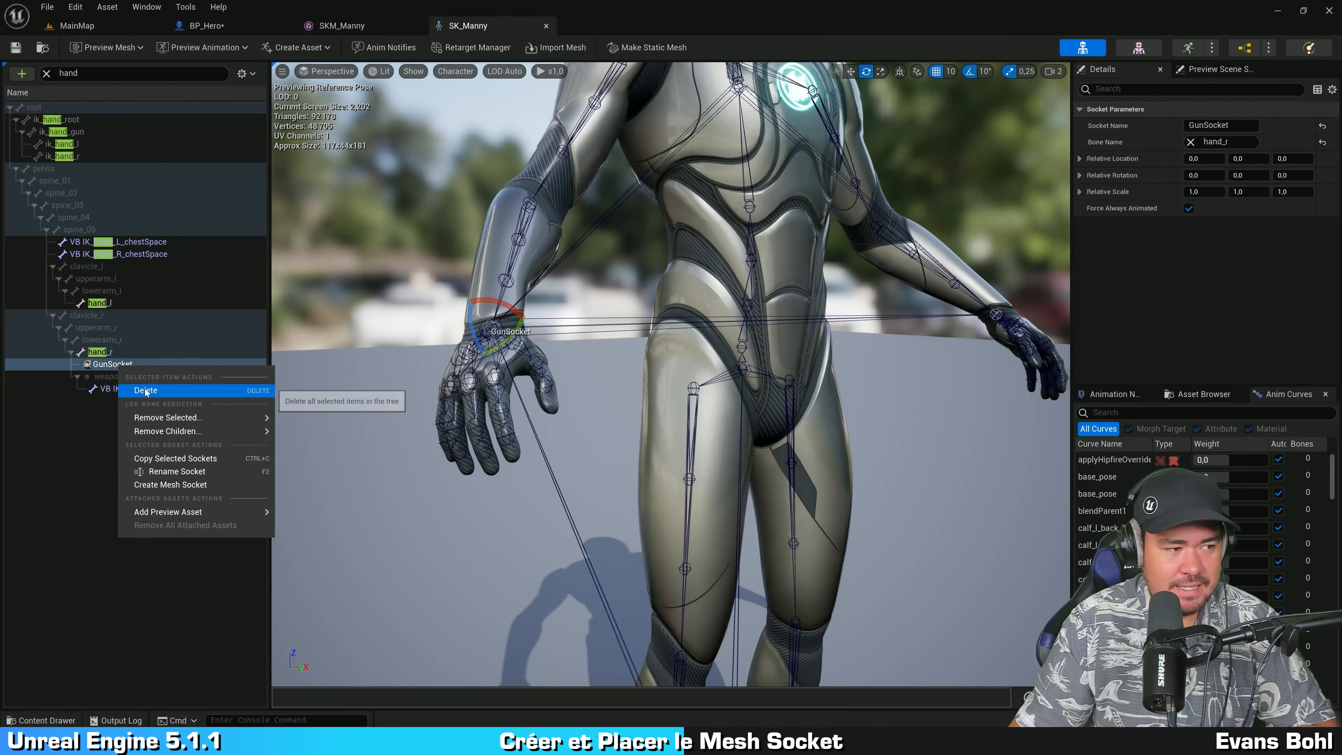
mouse_move(226, 519)
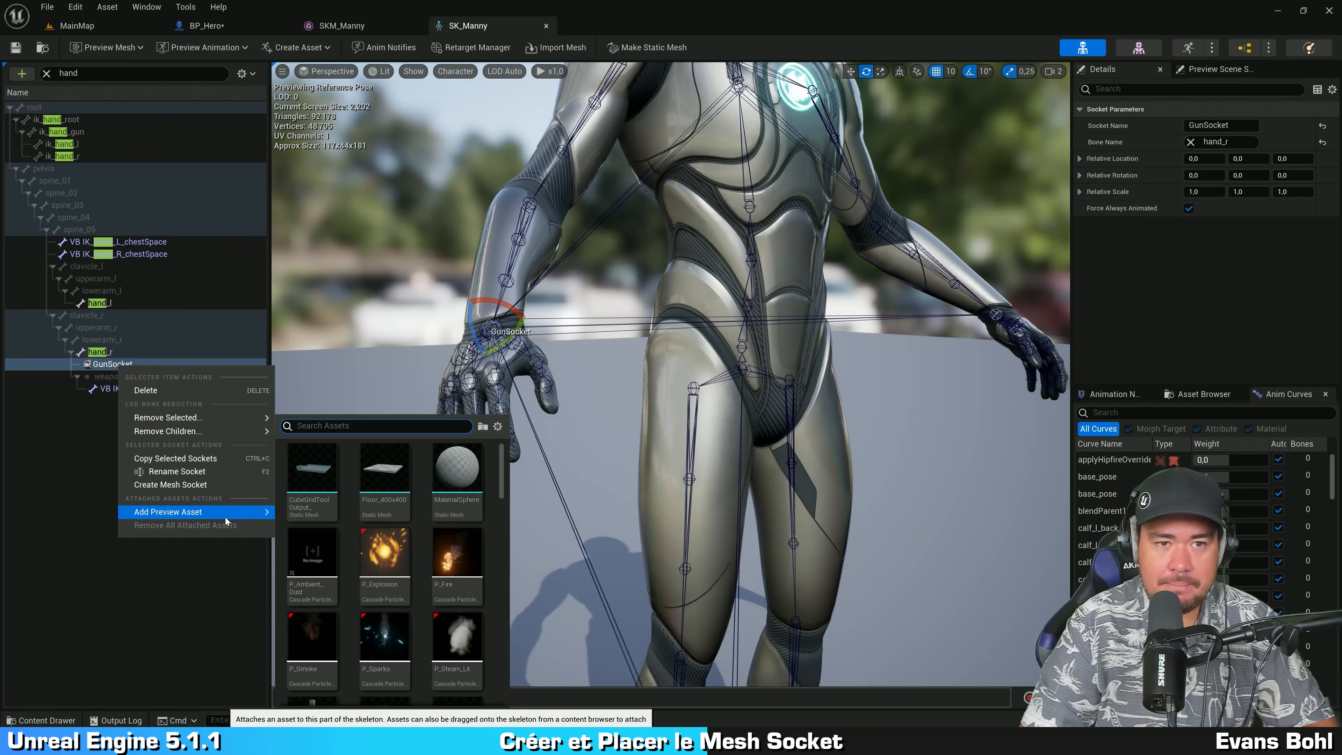
text(gun)
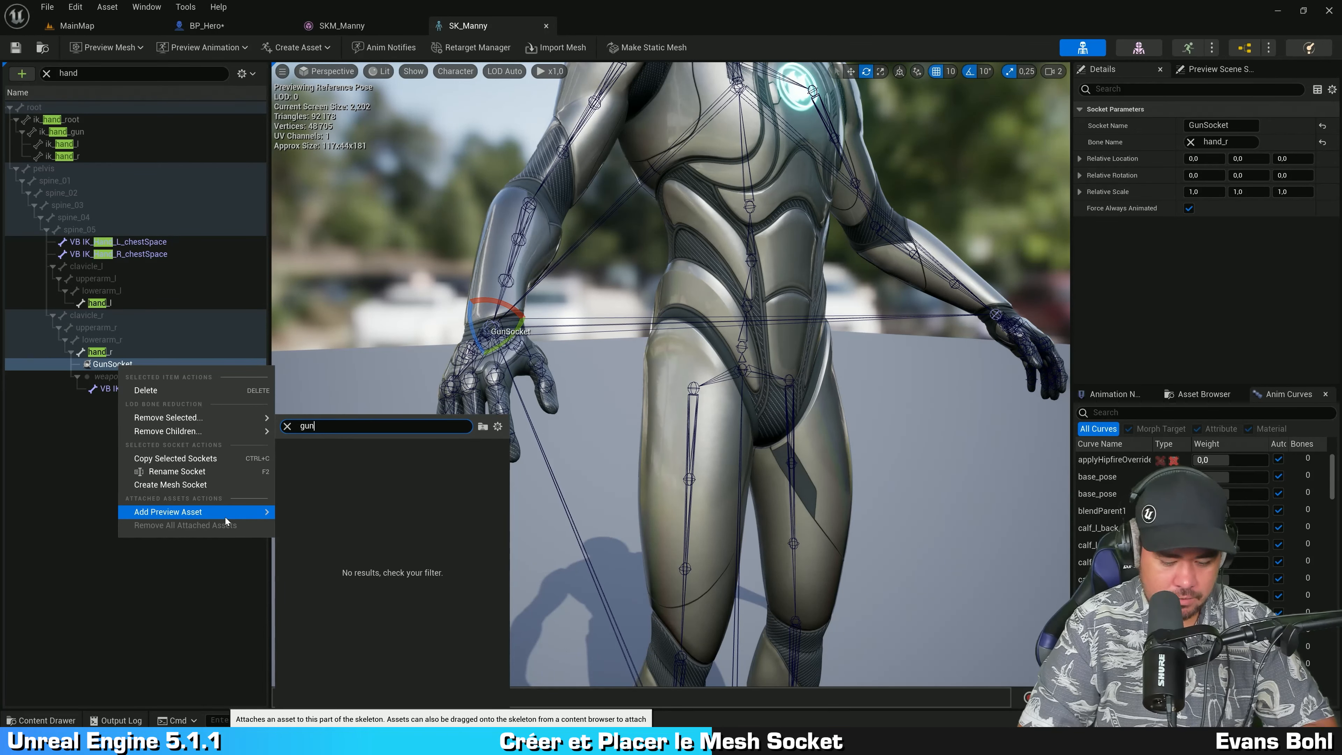
key(ctrl+a)
text(rifle)
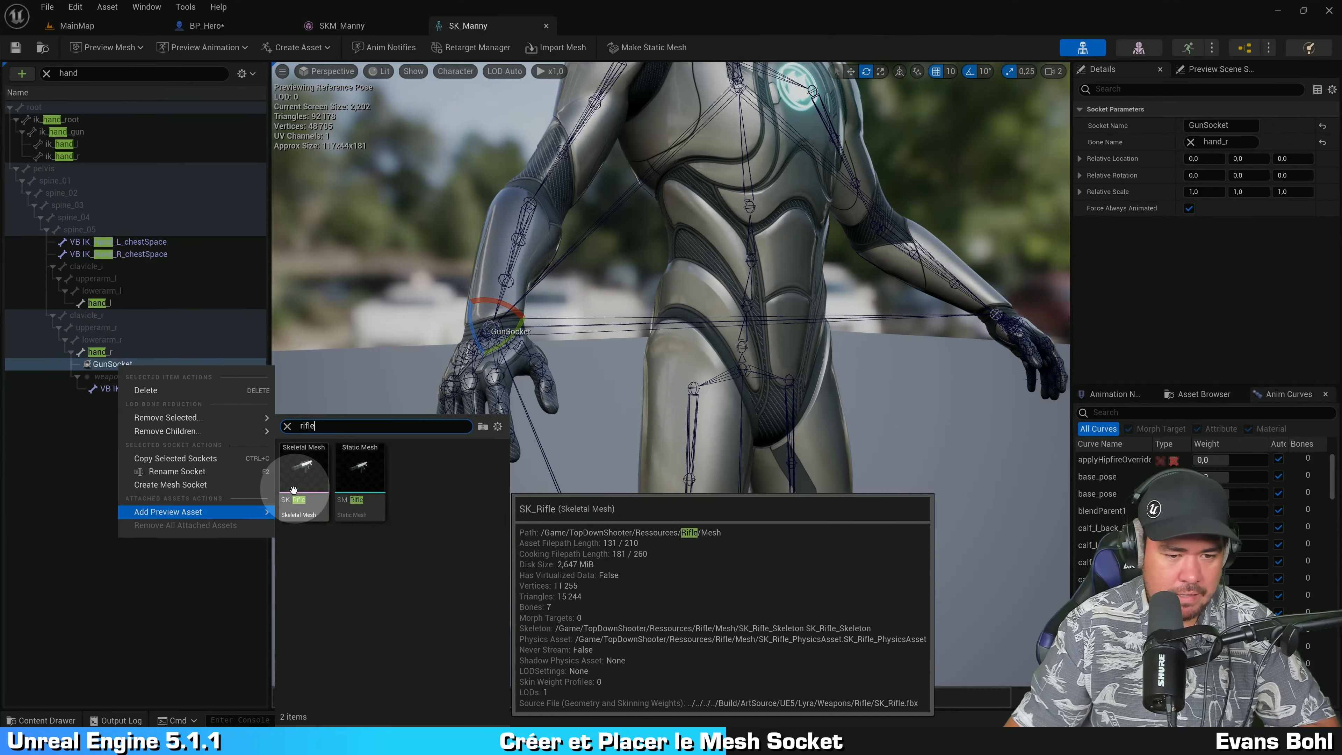
click(303, 475)
Filter the skeleton tree for "gun" and rotate GunSocket about 80° around its Z axis.
mouse_move(302, 475)
right_down()
mouse_move(656, 309)
mouse_move(533, 321)
mouse_move(653, 315)
mouse_move(584, 300)
mouse_move(583, 312)
right_up()
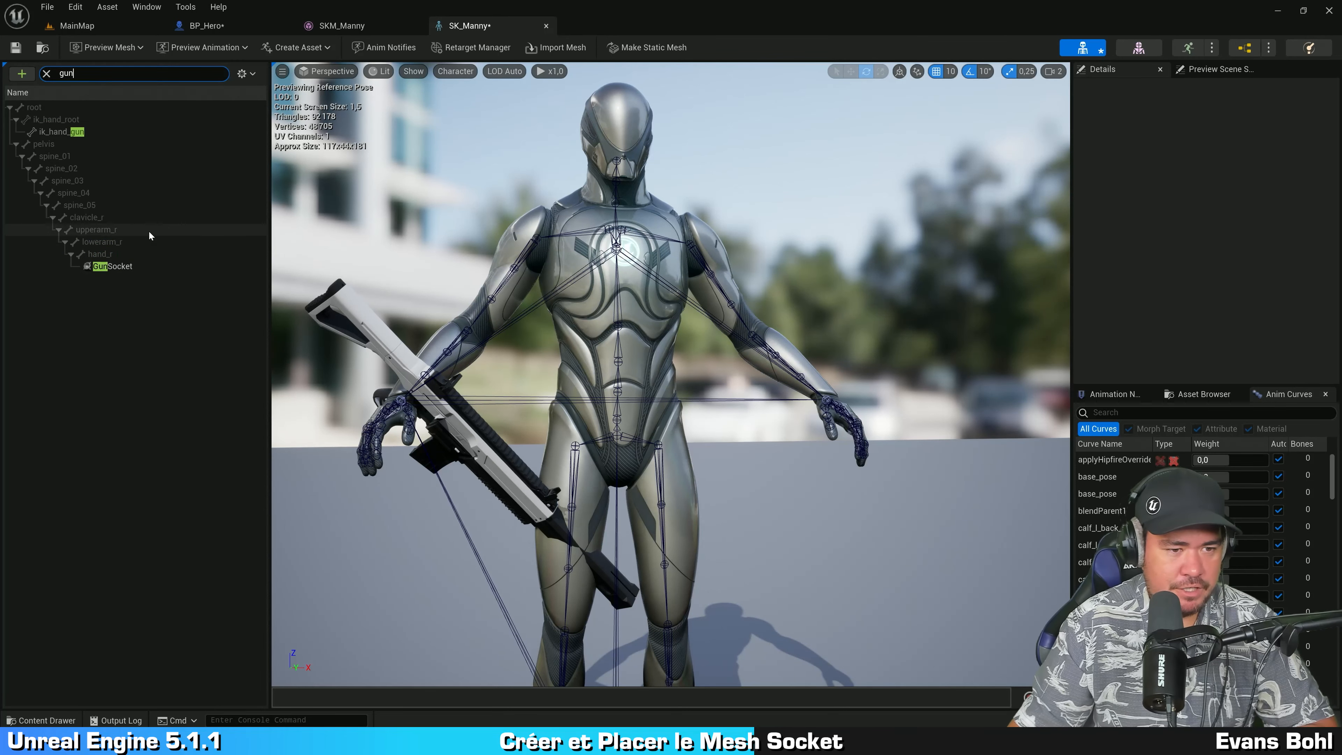
click(134, 269)
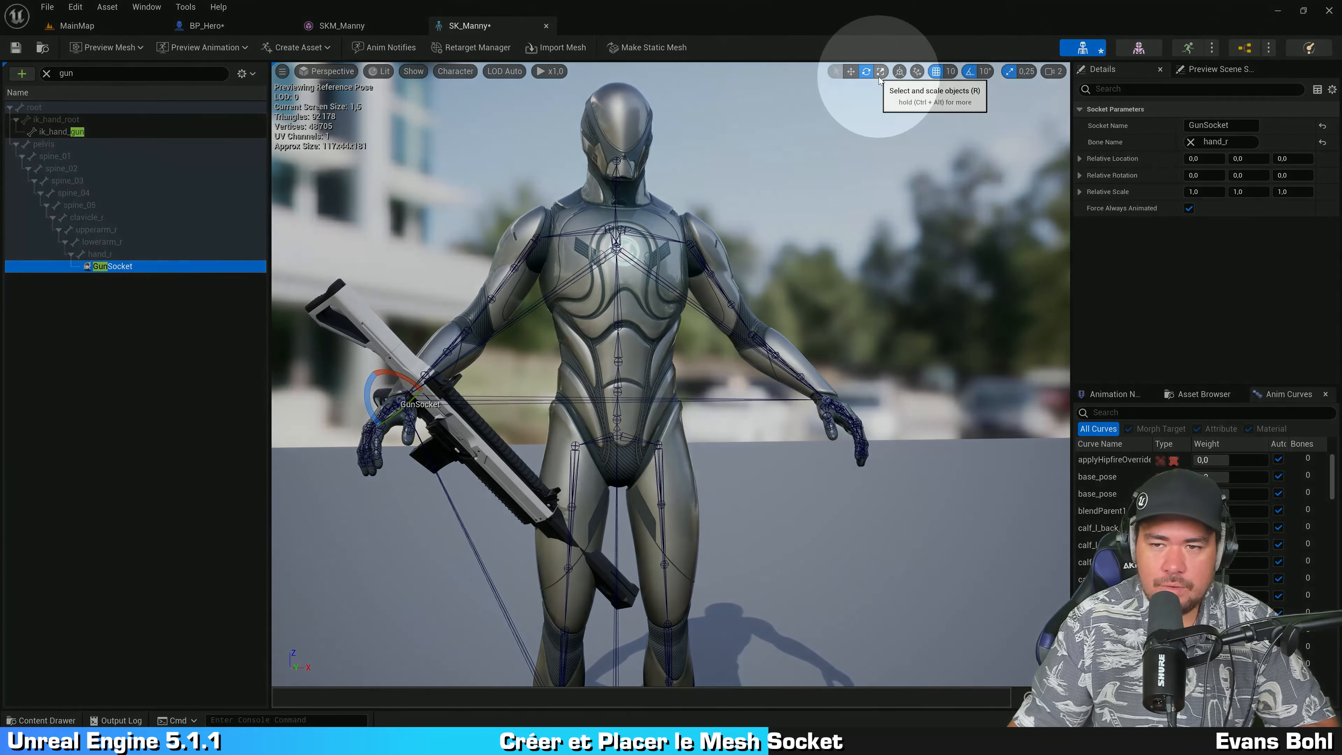
click(852, 73)
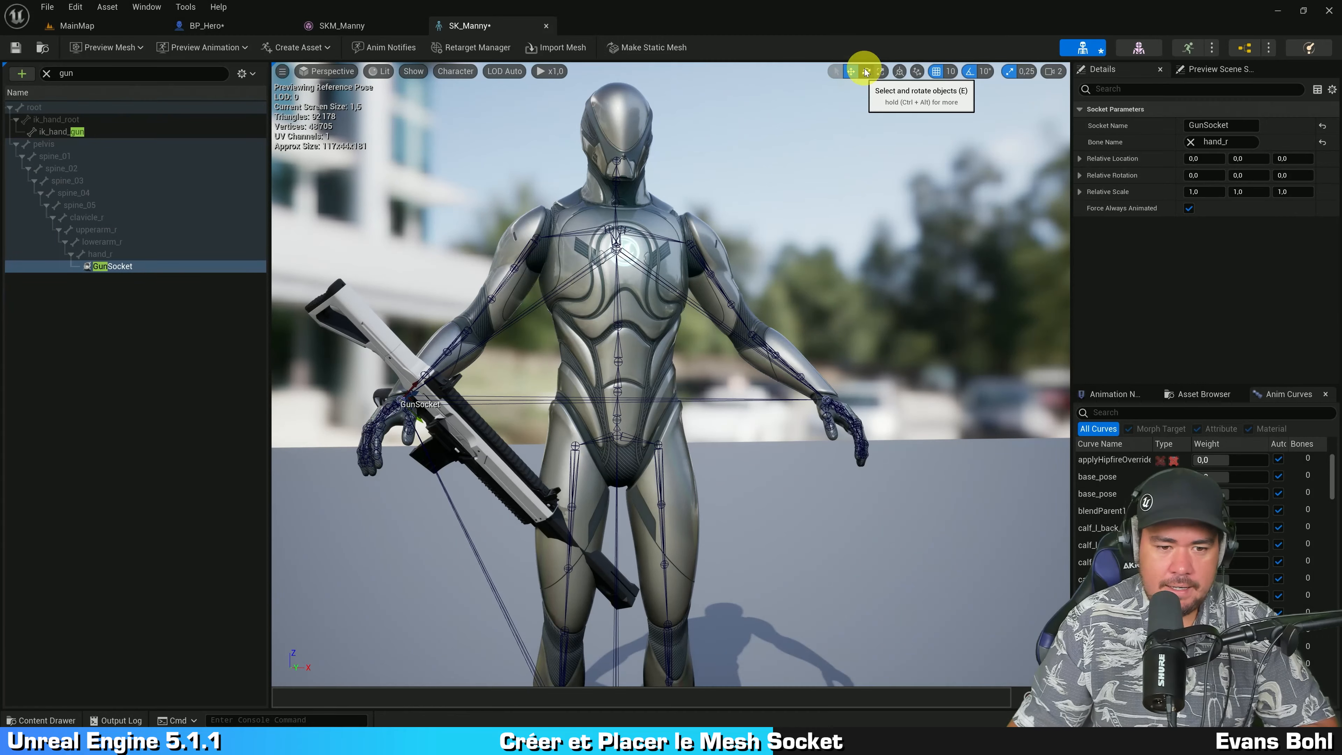
click(866, 72)
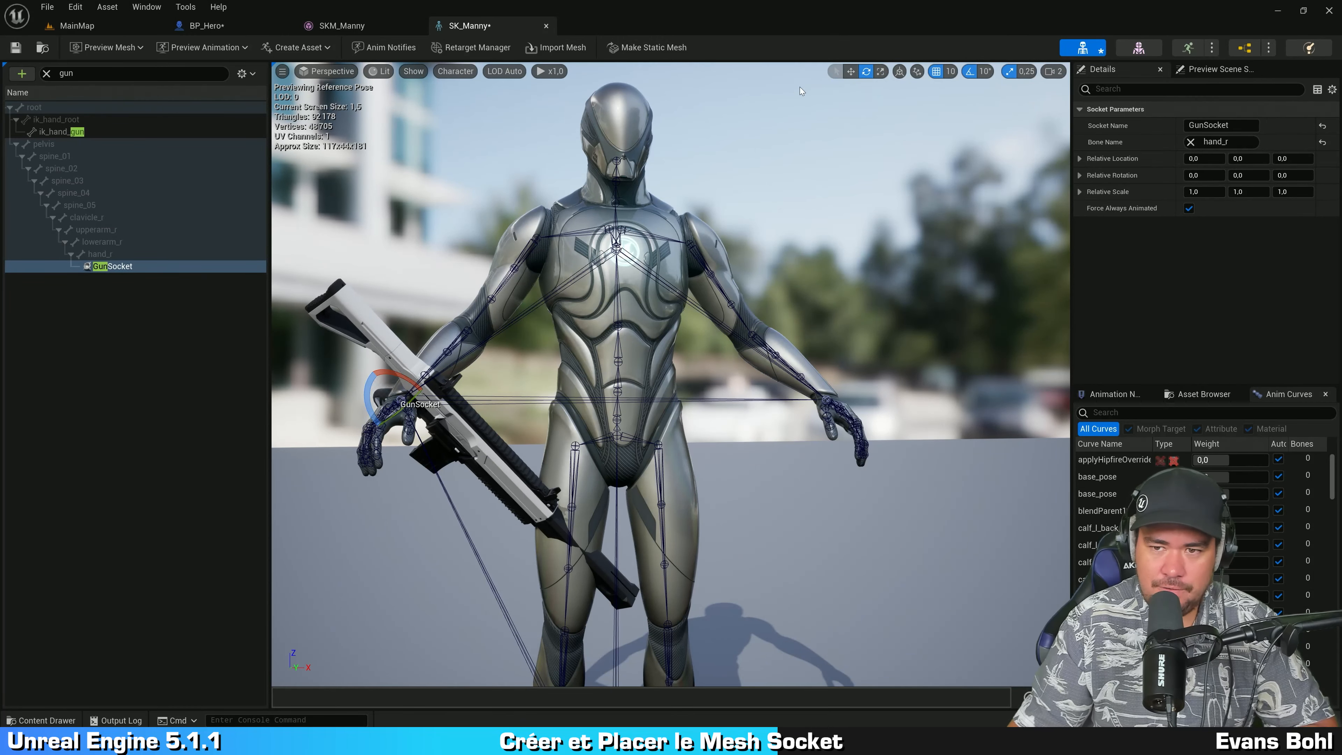
mouse_move(625, 258)
mouse_down()
mouse_move(645, 272)
mouse_move(655, 262)
mouse_up()
drag(551, 359, 559, 124)
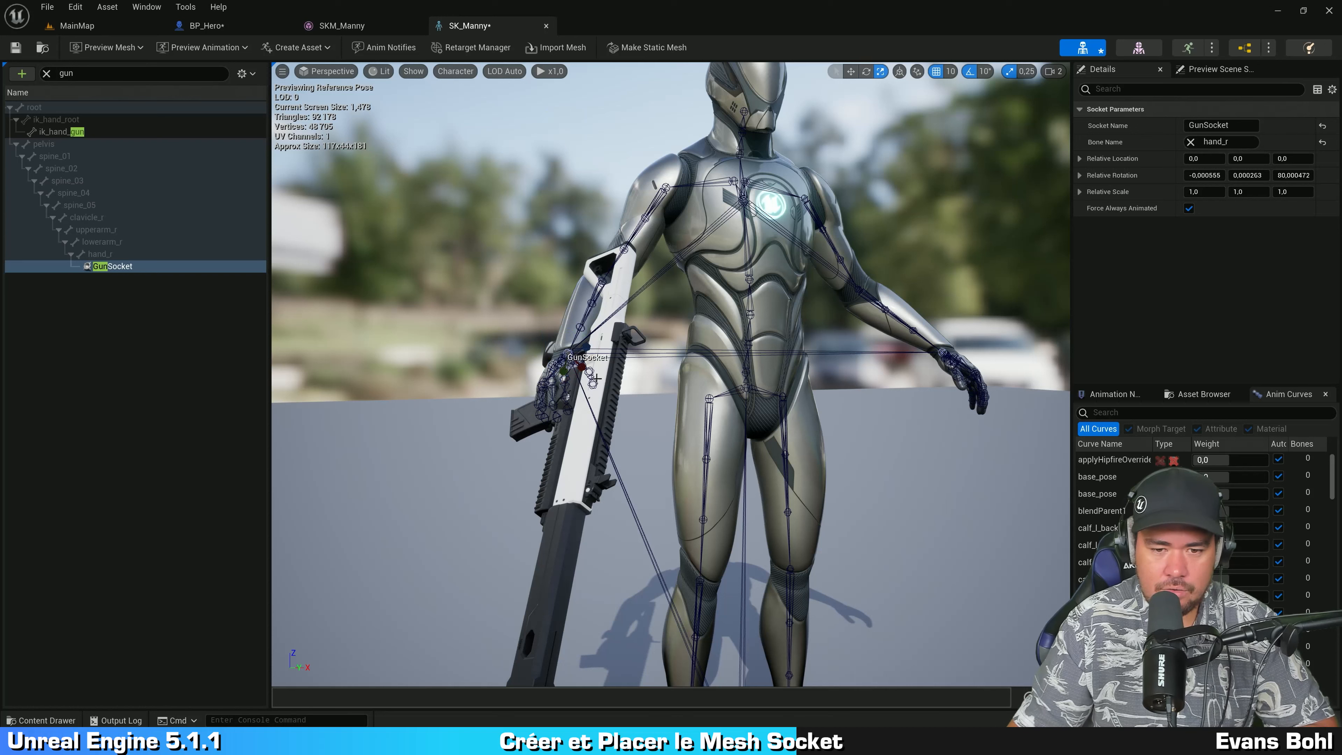
Move GunSocket slightly down from the wrist towards the fingers and check the rifle's fit in the right hand.
click(853, 71)
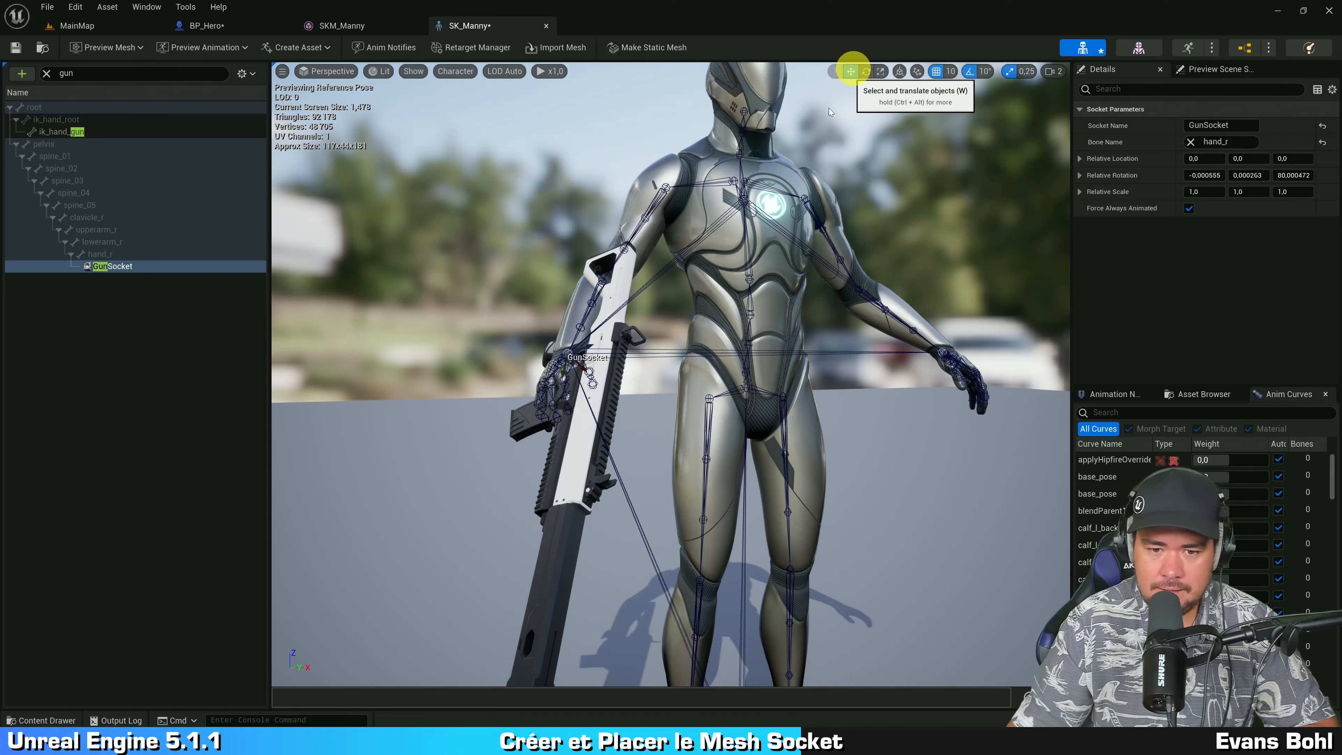
drag(564, 372, 563, 407)
click(751, 400)
right_drag(877, 382, 1031, 380)
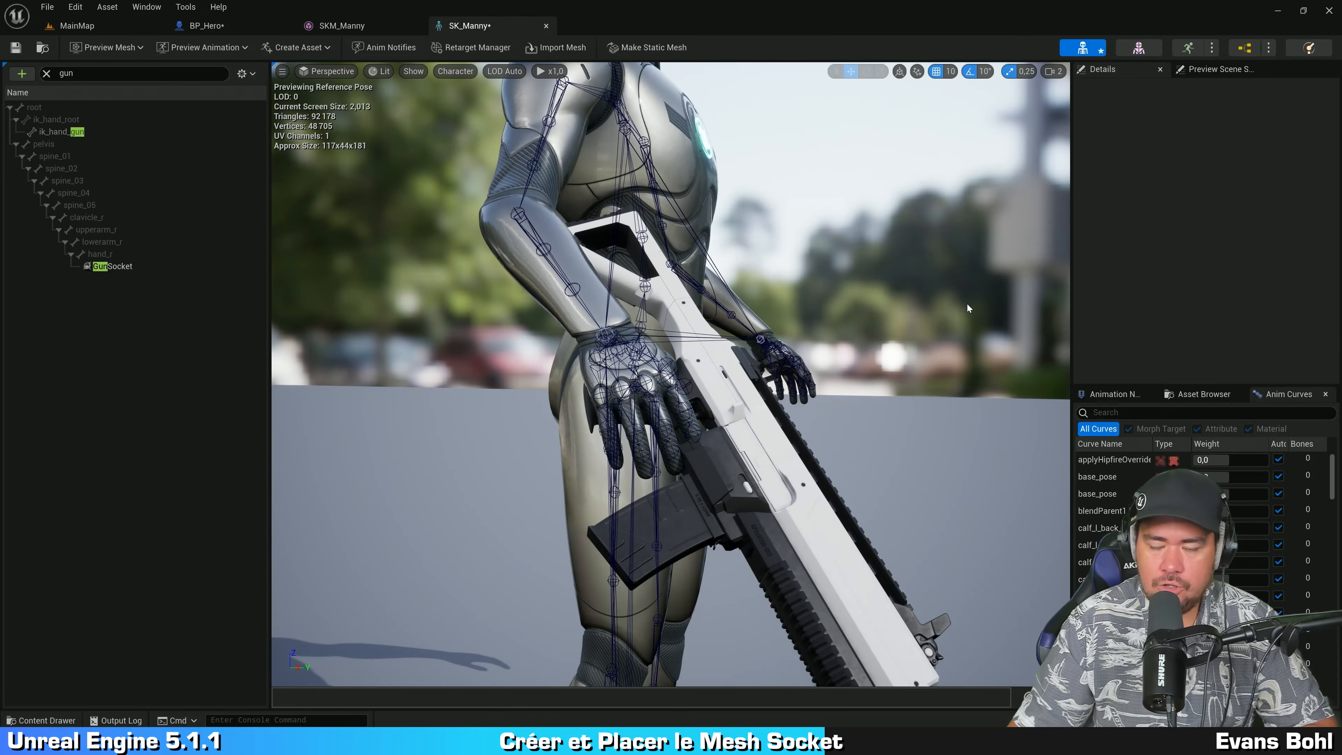
right_drag(968, 308, 761, 302)
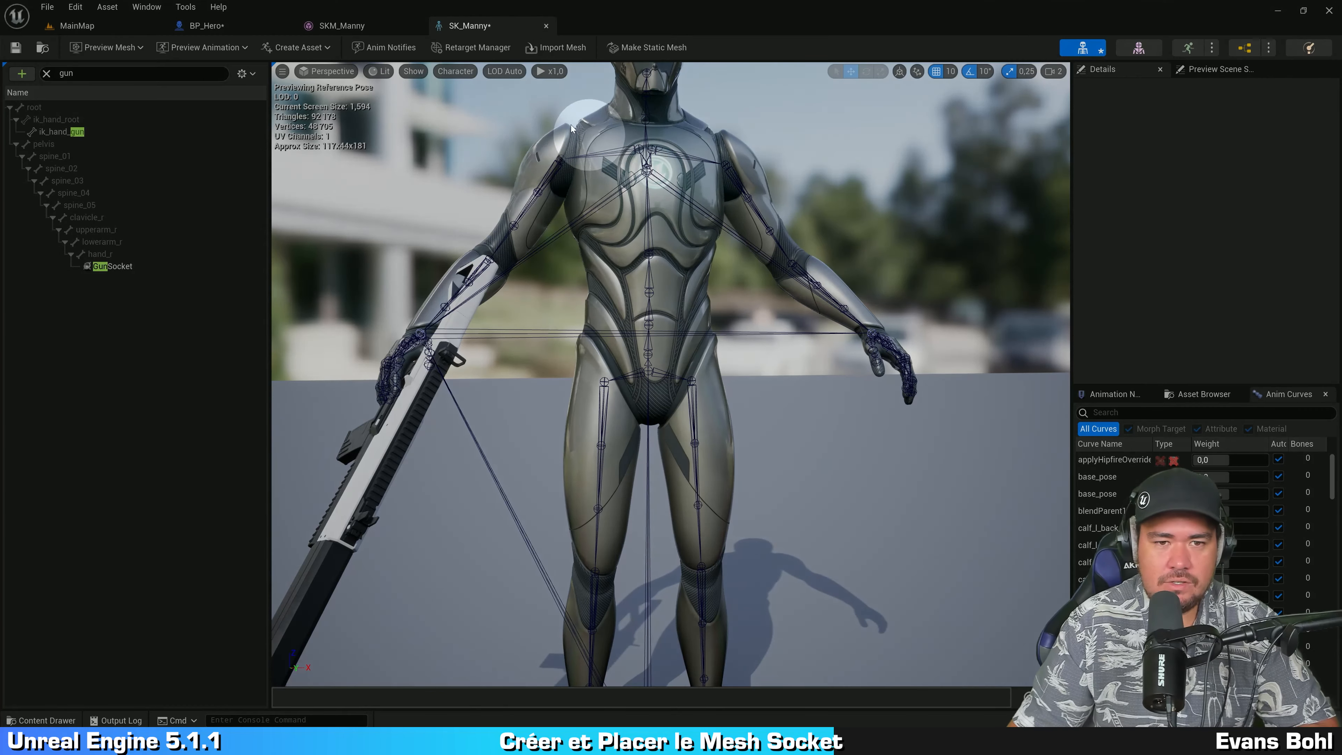
Set bone drawing to Selected Only, check the rifle from the character's right side, and save all modified assets.
click(446, 72)
mouse_move(460, 131)
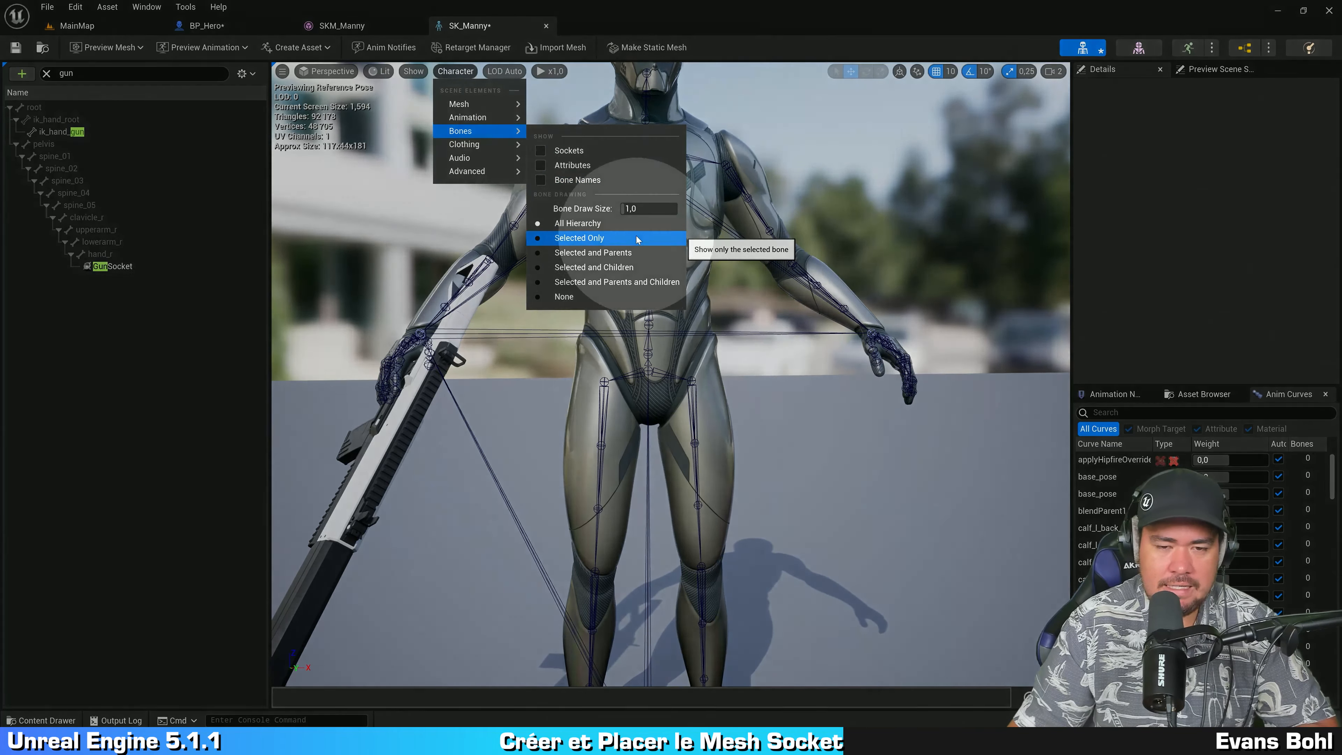
click(596, 241)
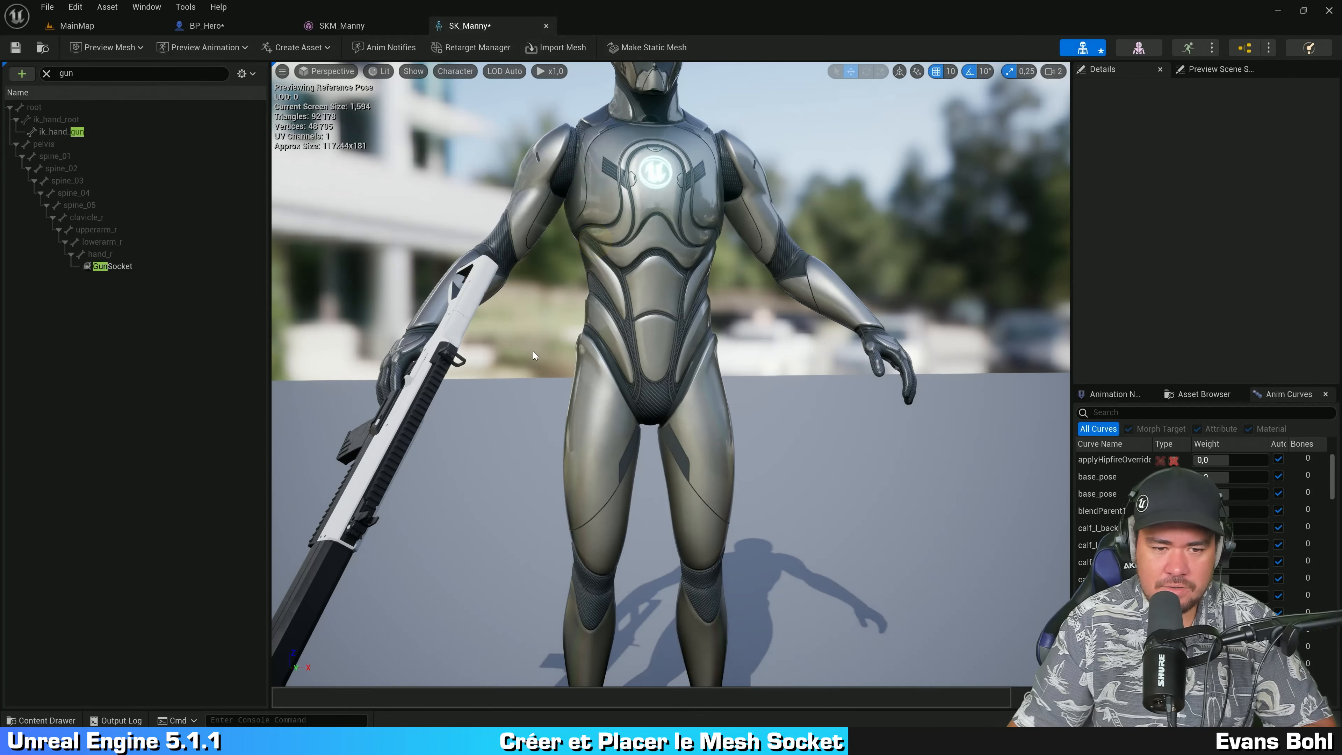
right_drag(533, 352, 613, 348)
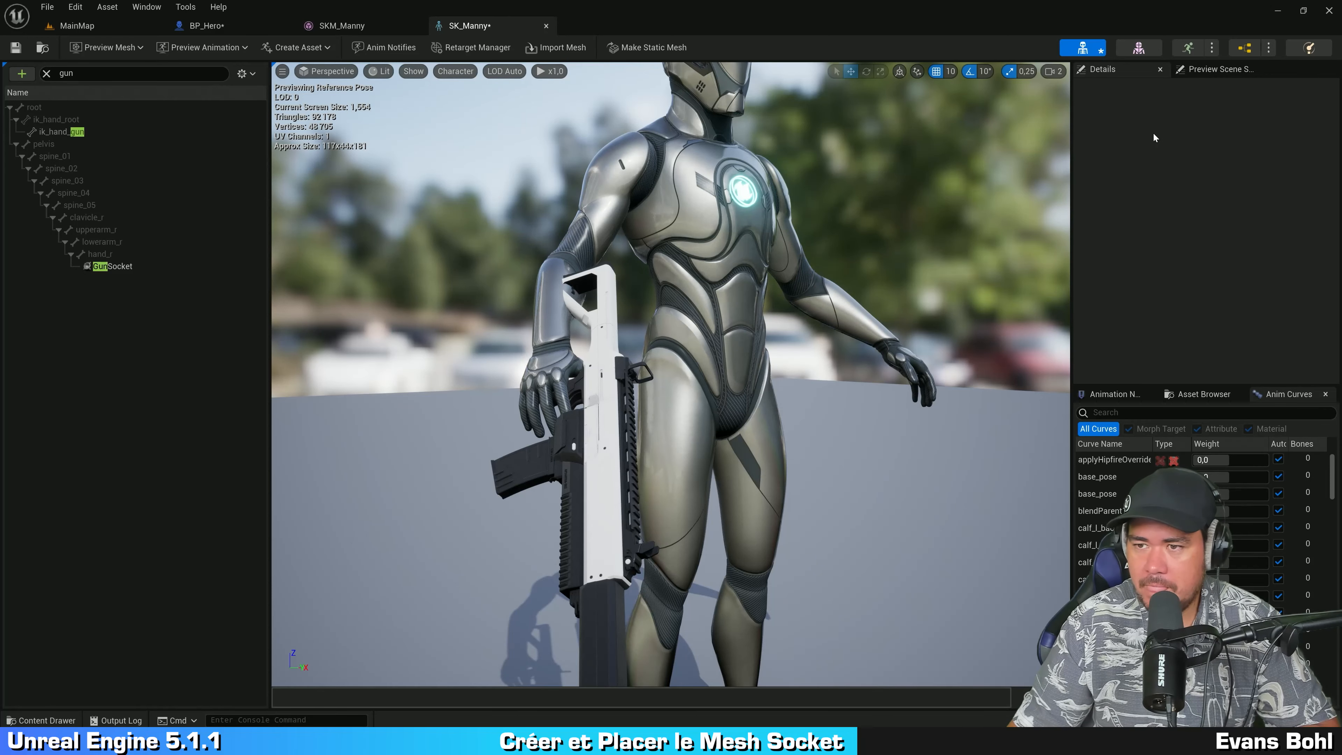
key(ctrl+shift+s)
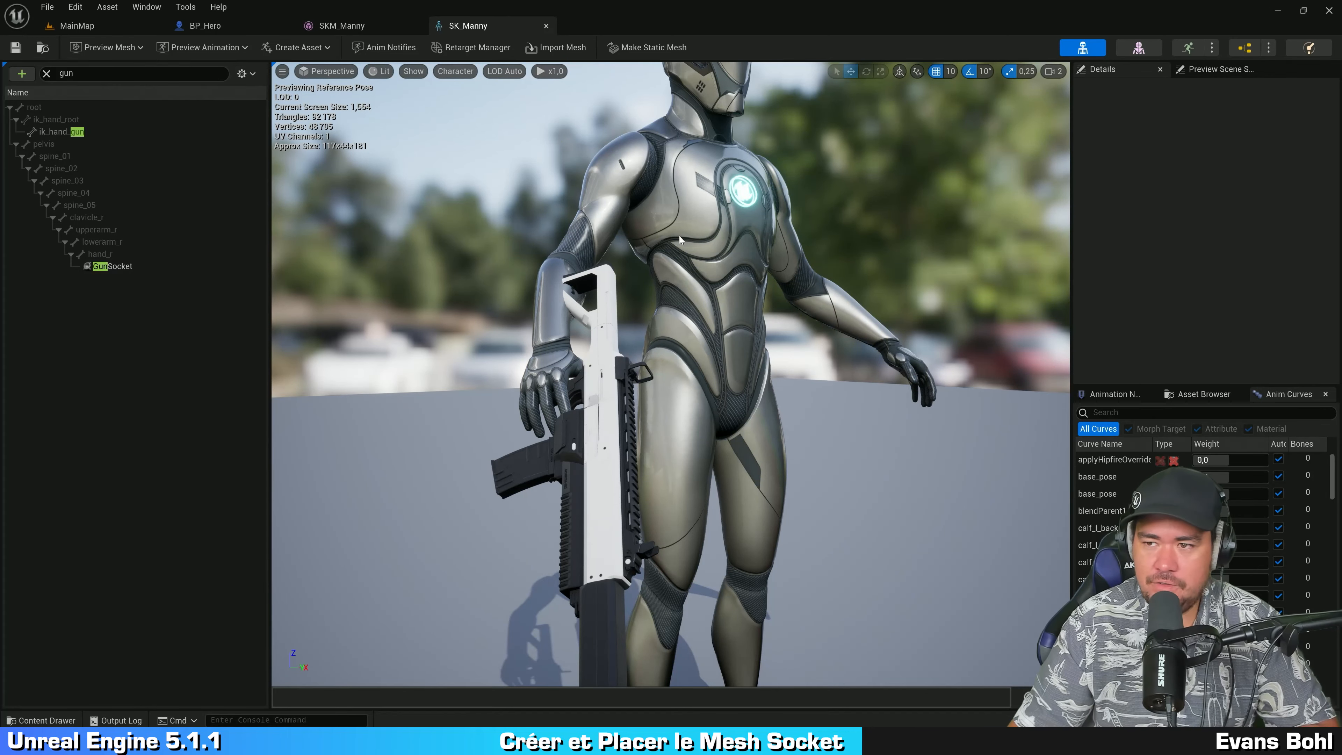
Open the A_Hero_Idle animation for this skeleton and pause its playback with the rifle in view.
click(1189, 48)
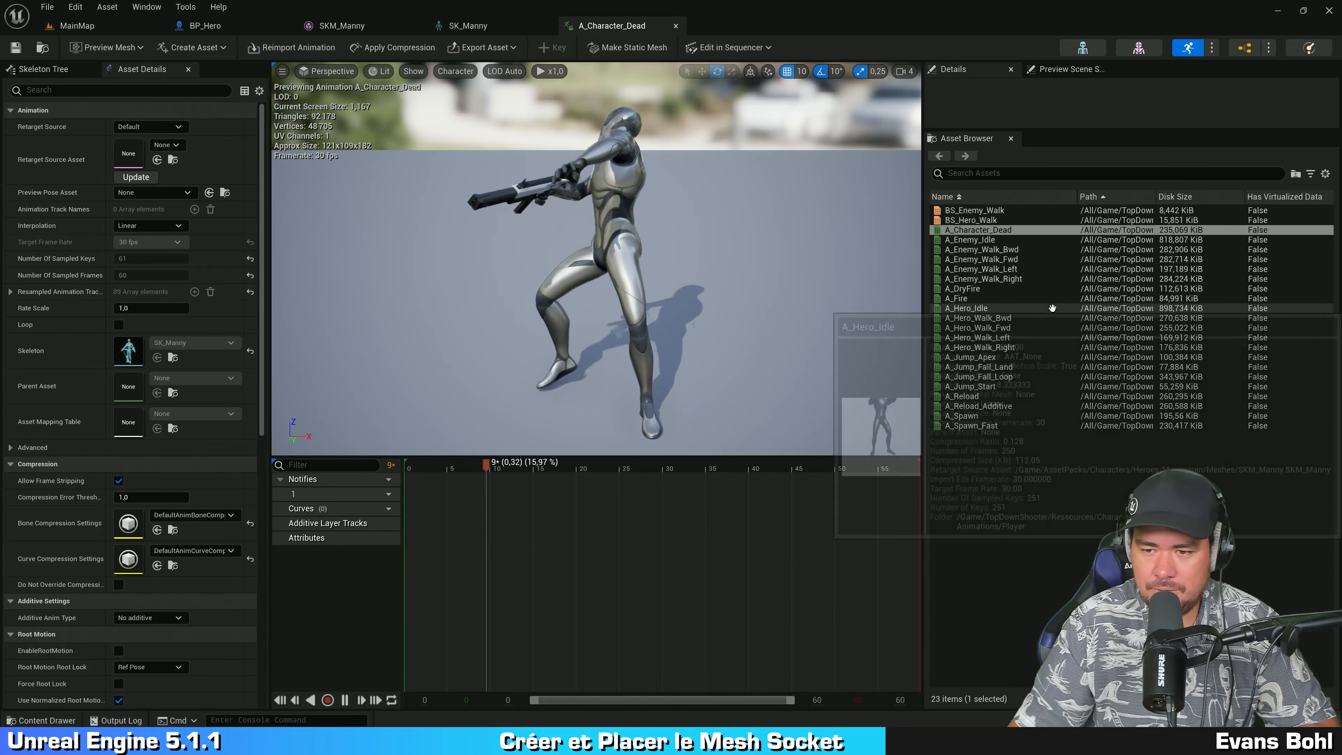
click(990, 310)
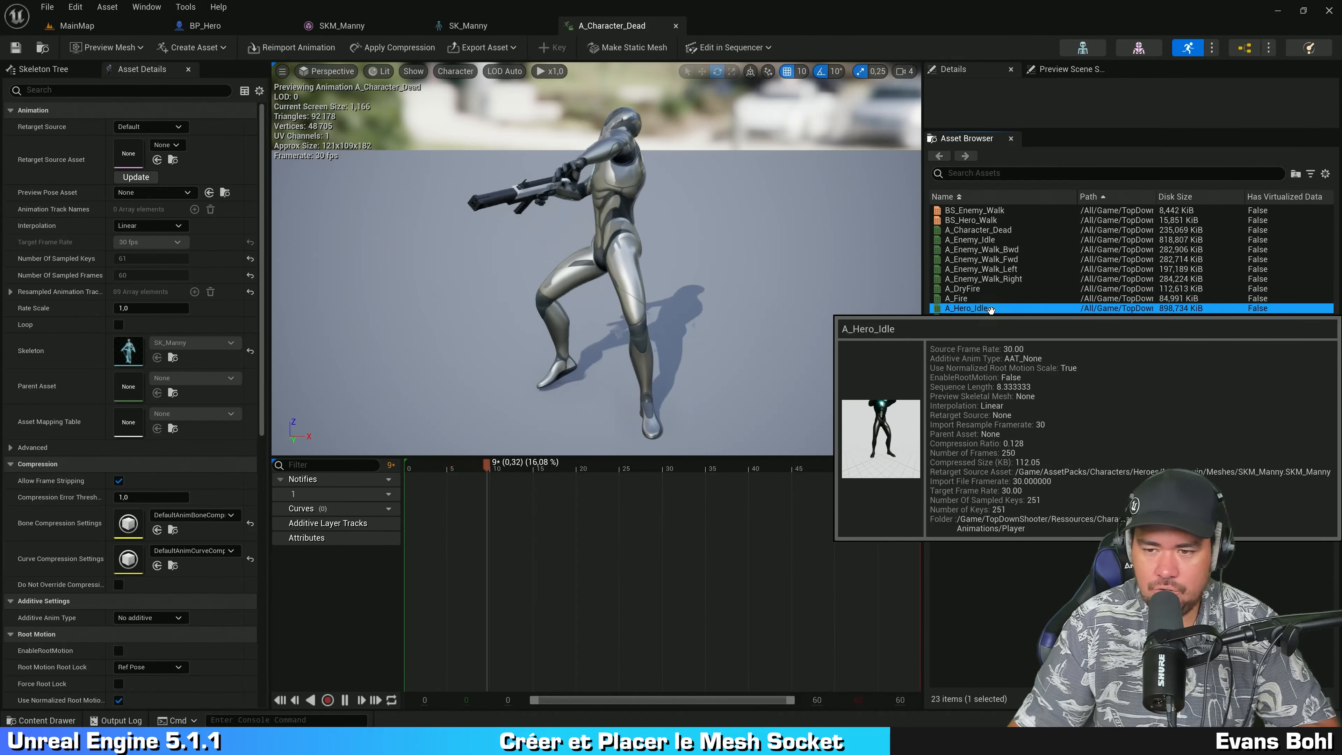
right_drag(685, 261, 855, 225)
scroll(640, 383, up, 5)
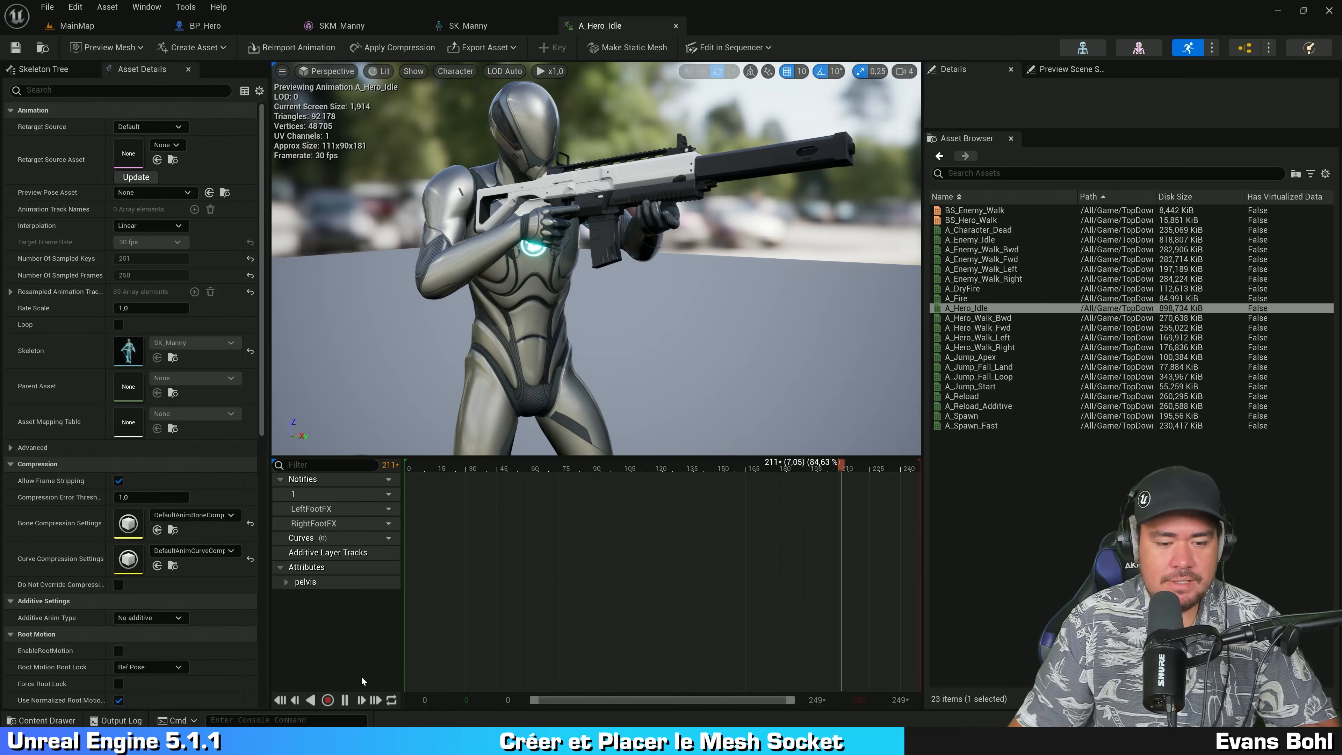
click(346, 700)
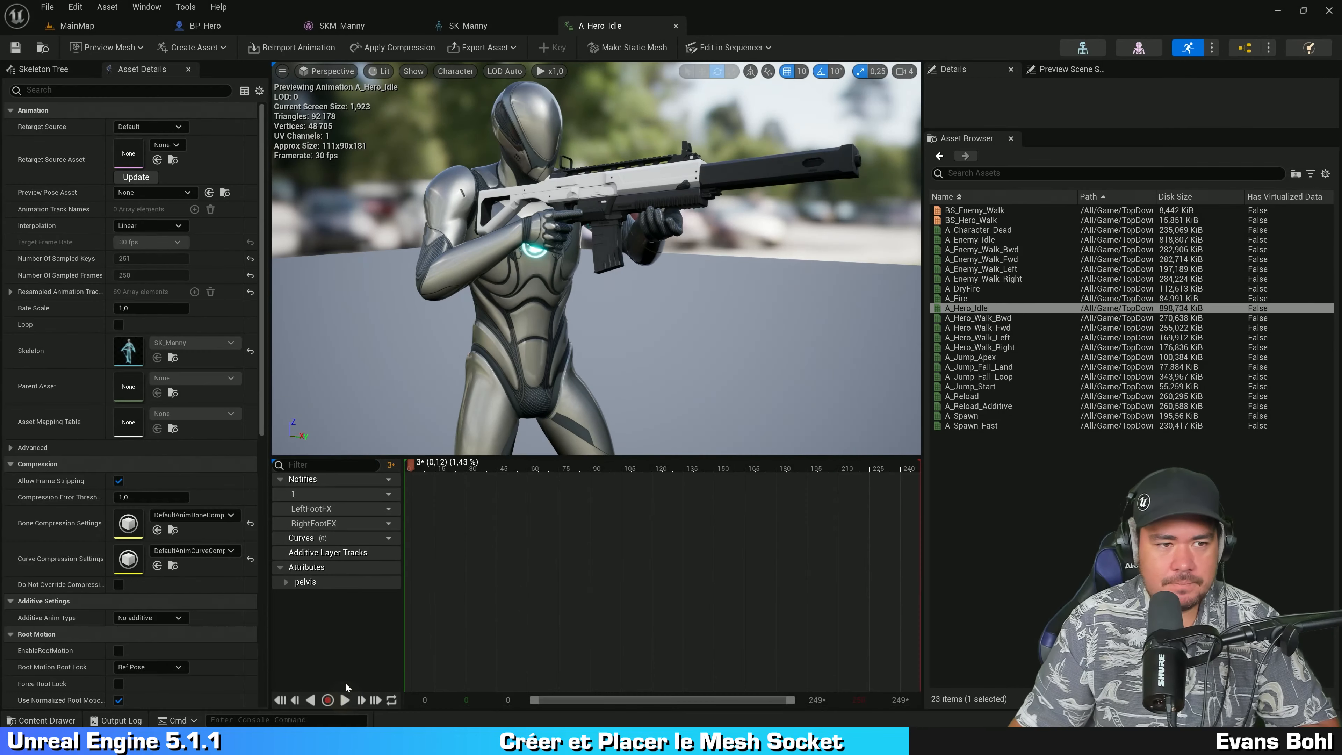
Lower the preview camera speed to 2 and filter the animation's skeleton tree for "gun".
click(55, 71)
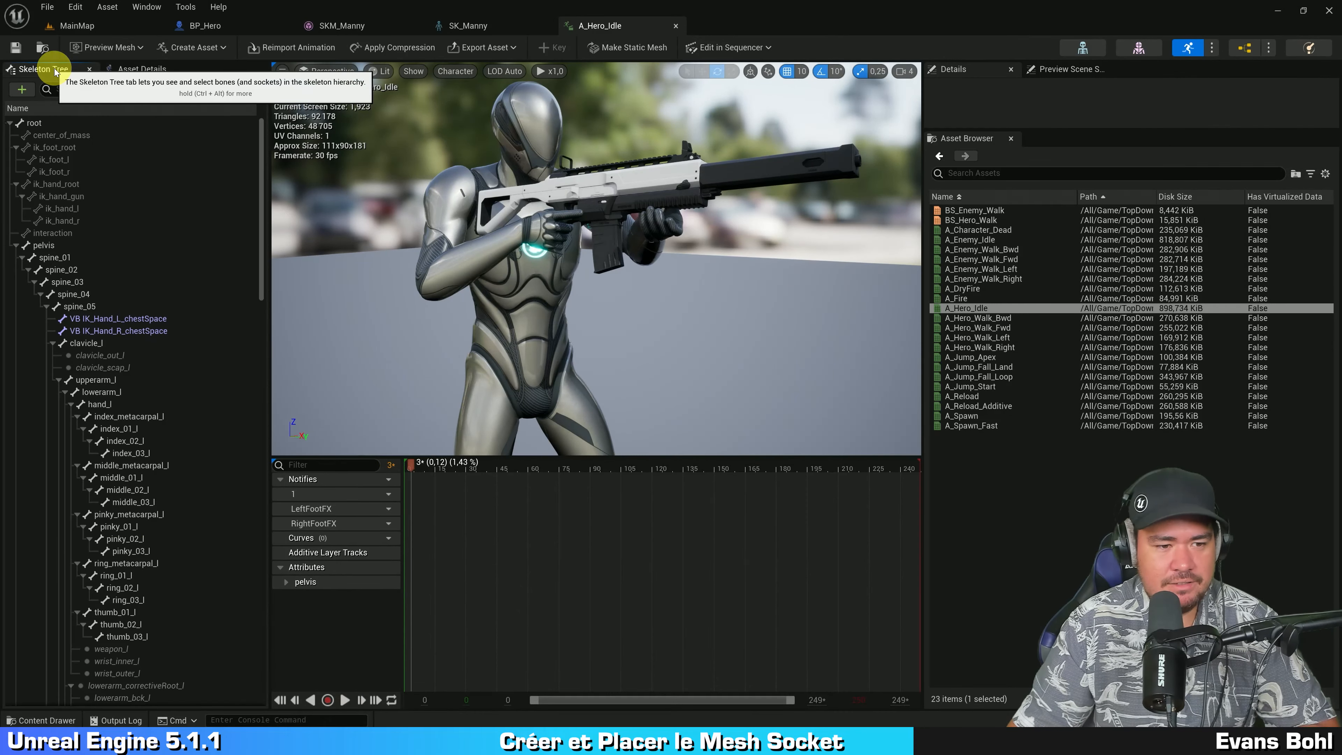
scroll(133, 253, down, 12)
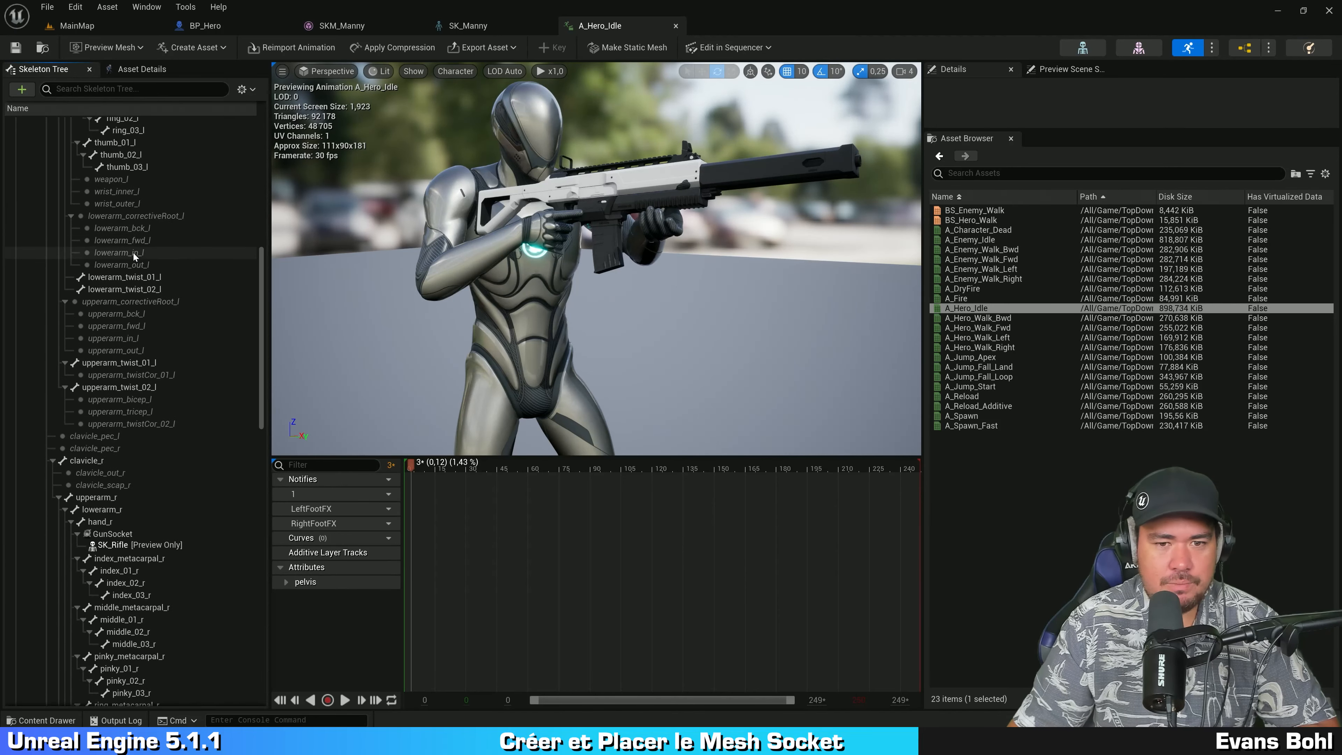
scroll(133, 253, down, 4)
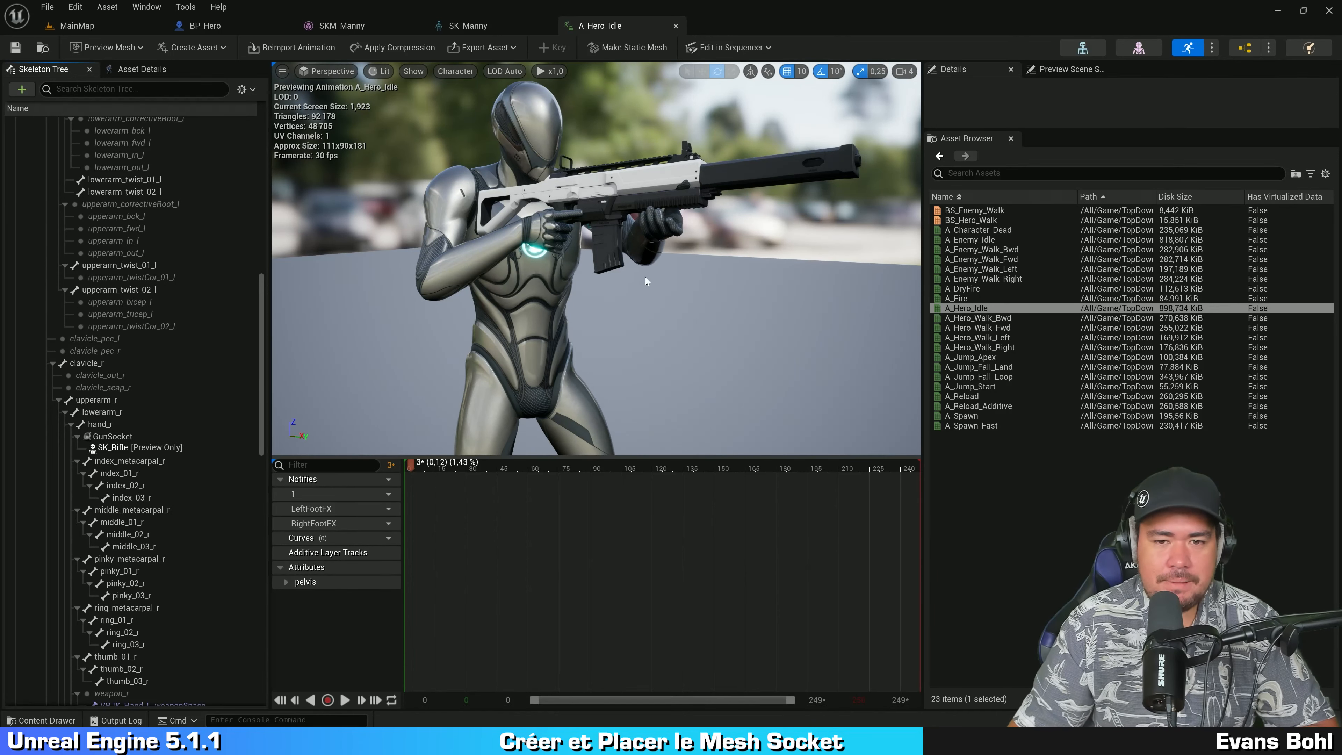
drag(672, 203, 682, 189)
click(910, 74)
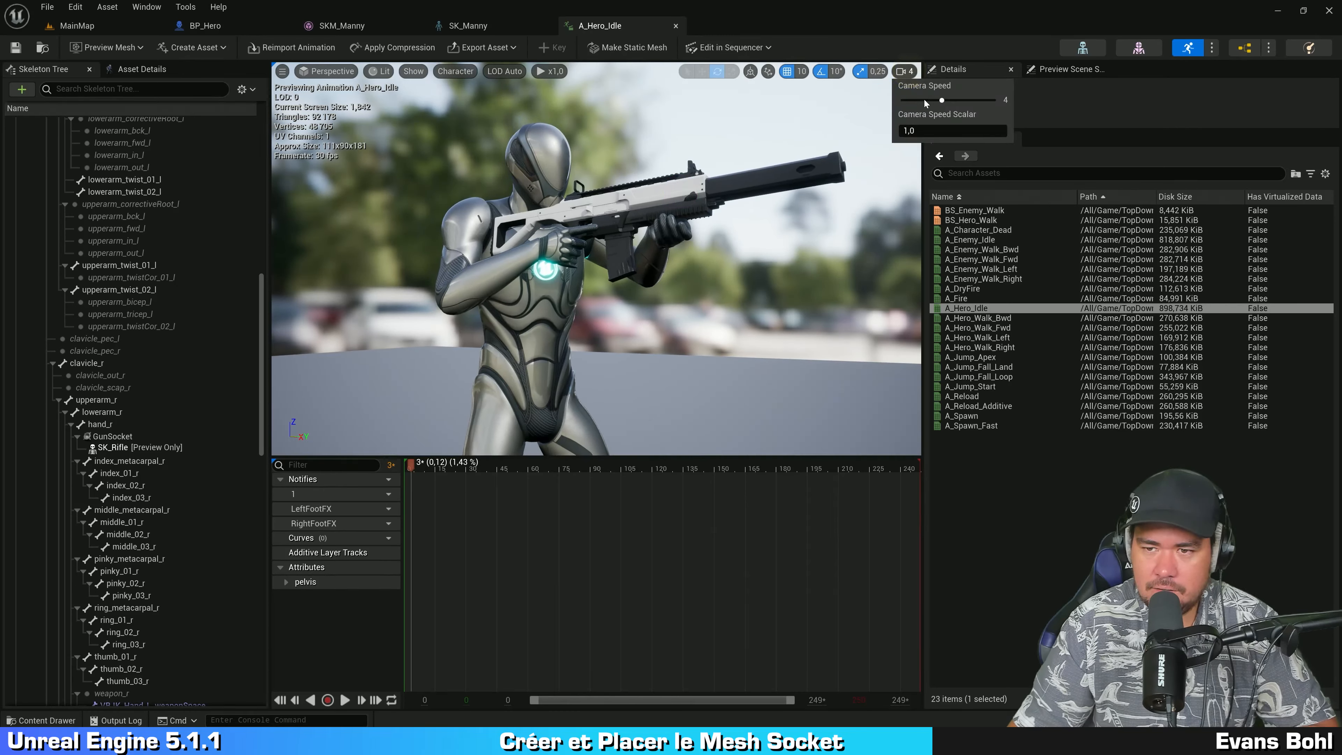
right_drag(704, 143, 716, 159)
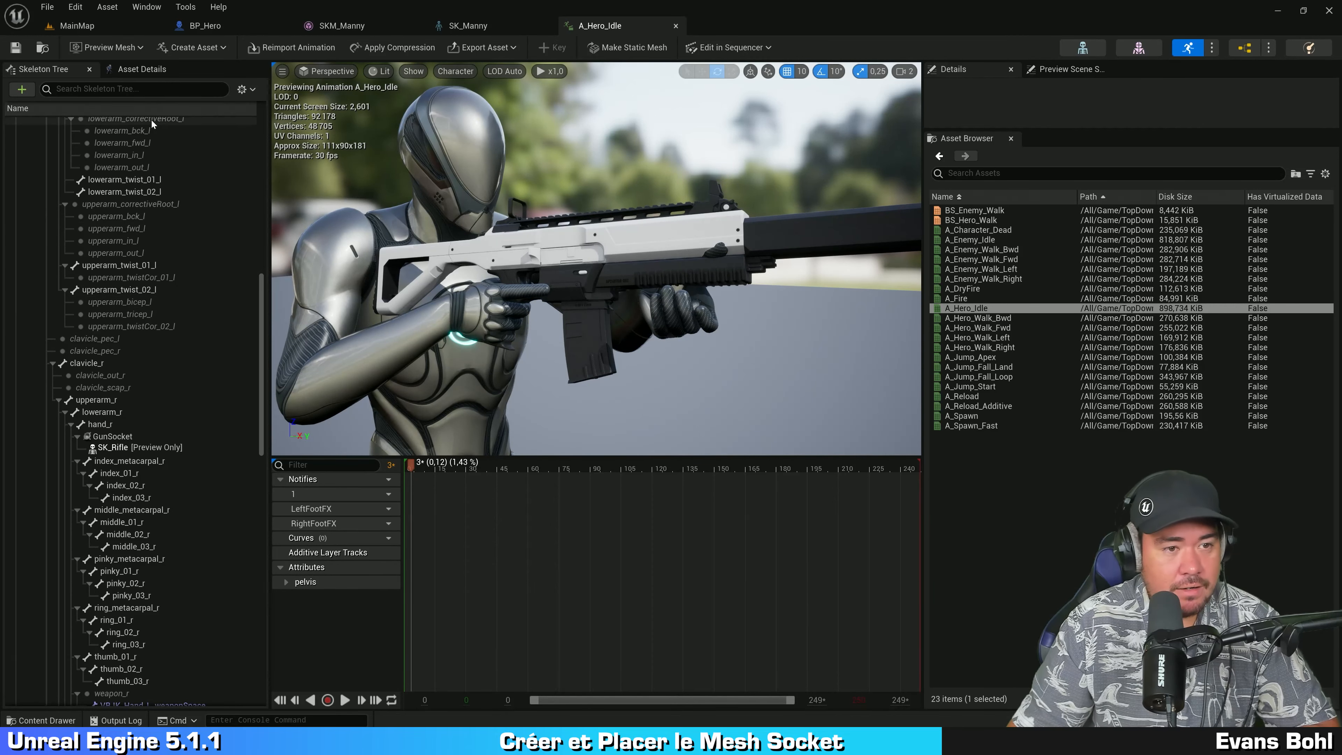
click(153, 88)
text(gun)
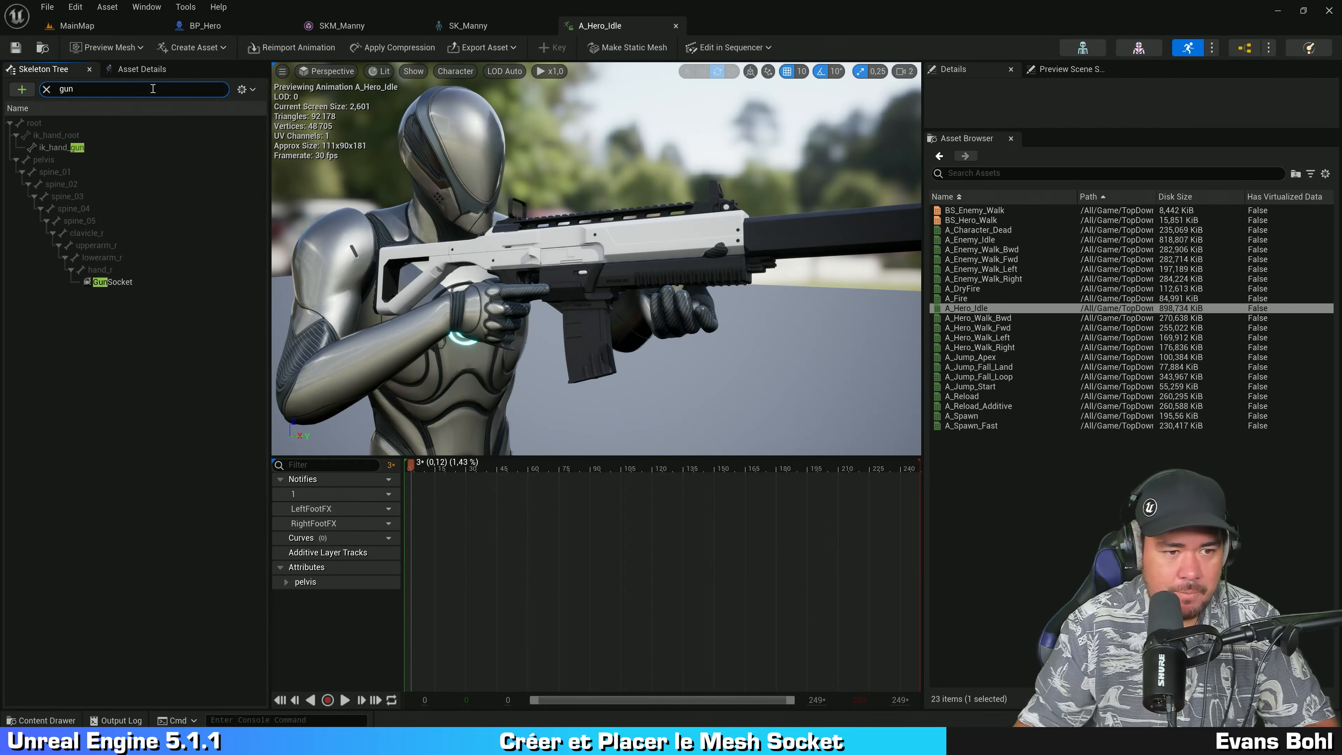
Turn off grid and rotation snapping and move GunSocket slightly so the rifle's grip sits in the right hand.
click(121, 282)
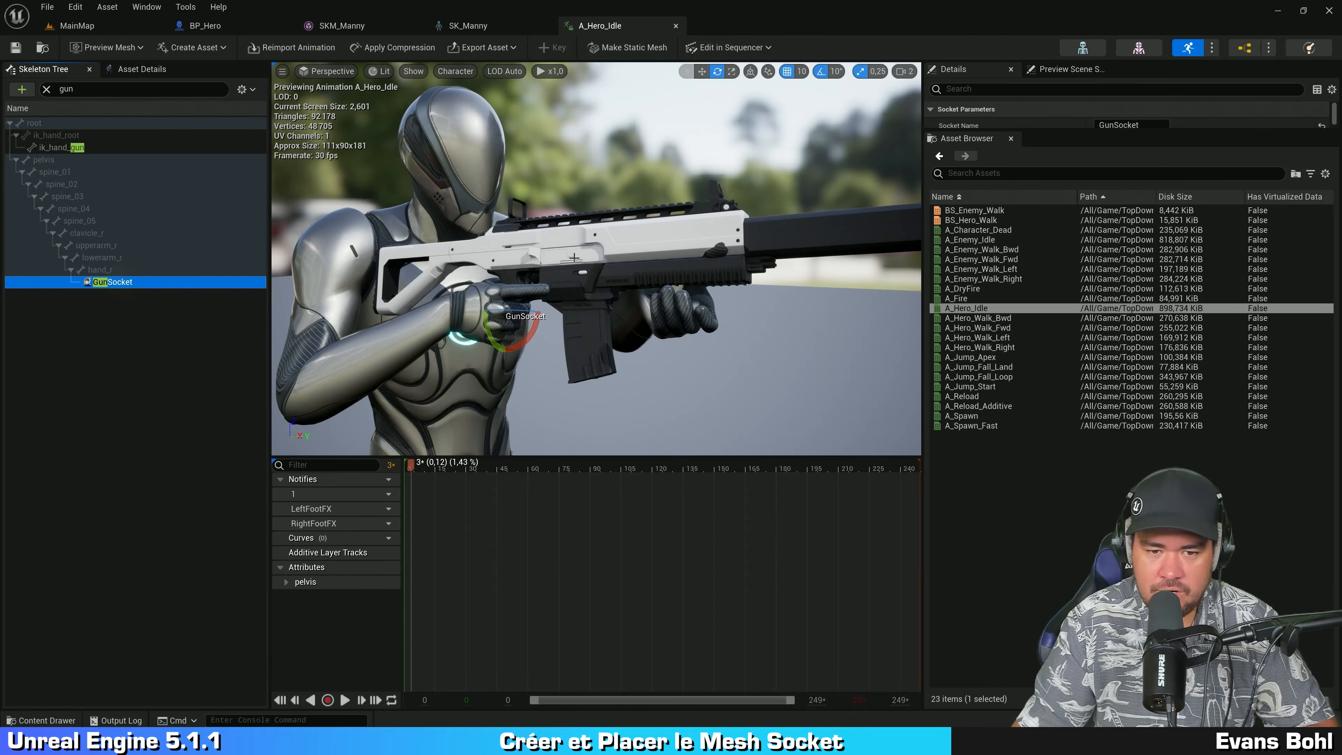
mouse_move(569, 255)
right_down()
mouse_move(584, 271)
mouse_move(605, 267)
right_up()
click(702, 72)
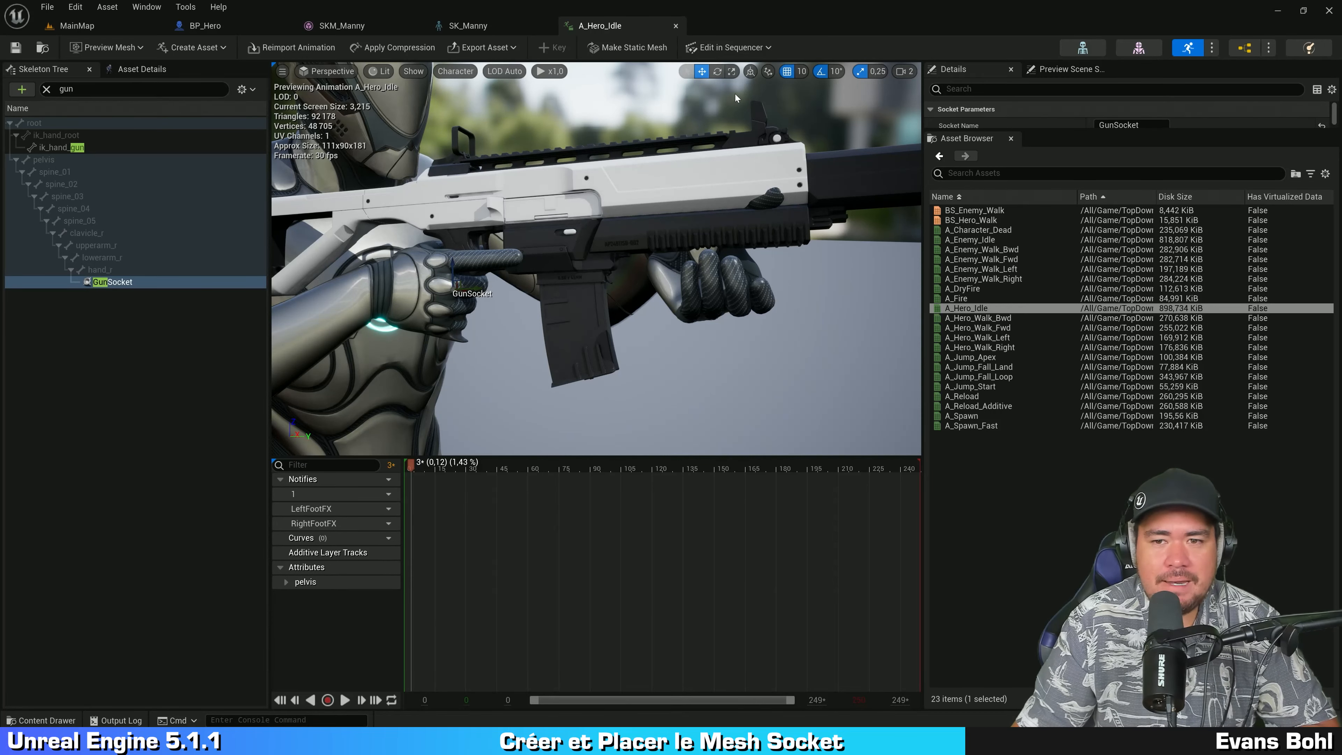
click(787, 72)
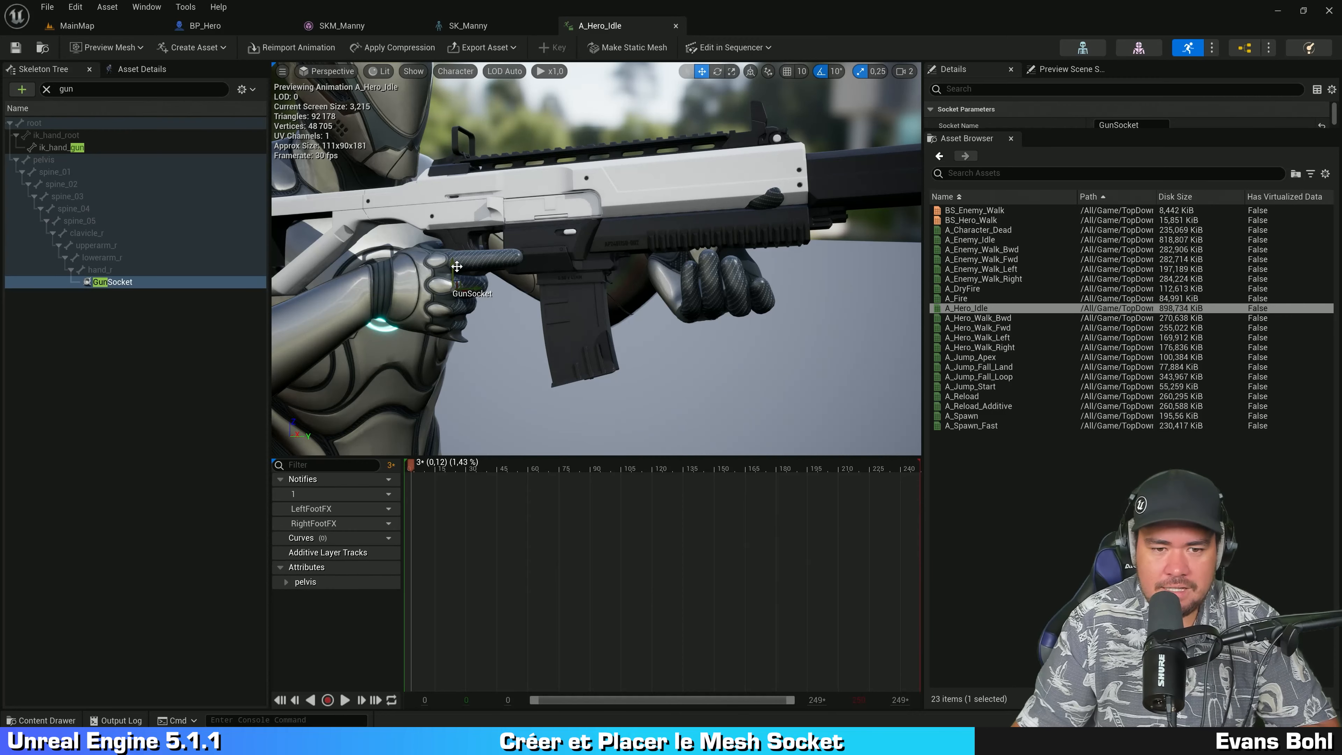
mouse_move(457, 267)
mouse_down()
mouse_move(539, 285)
mouse_move(455, 384)
mouse_move(475, 282)
mouse_up()
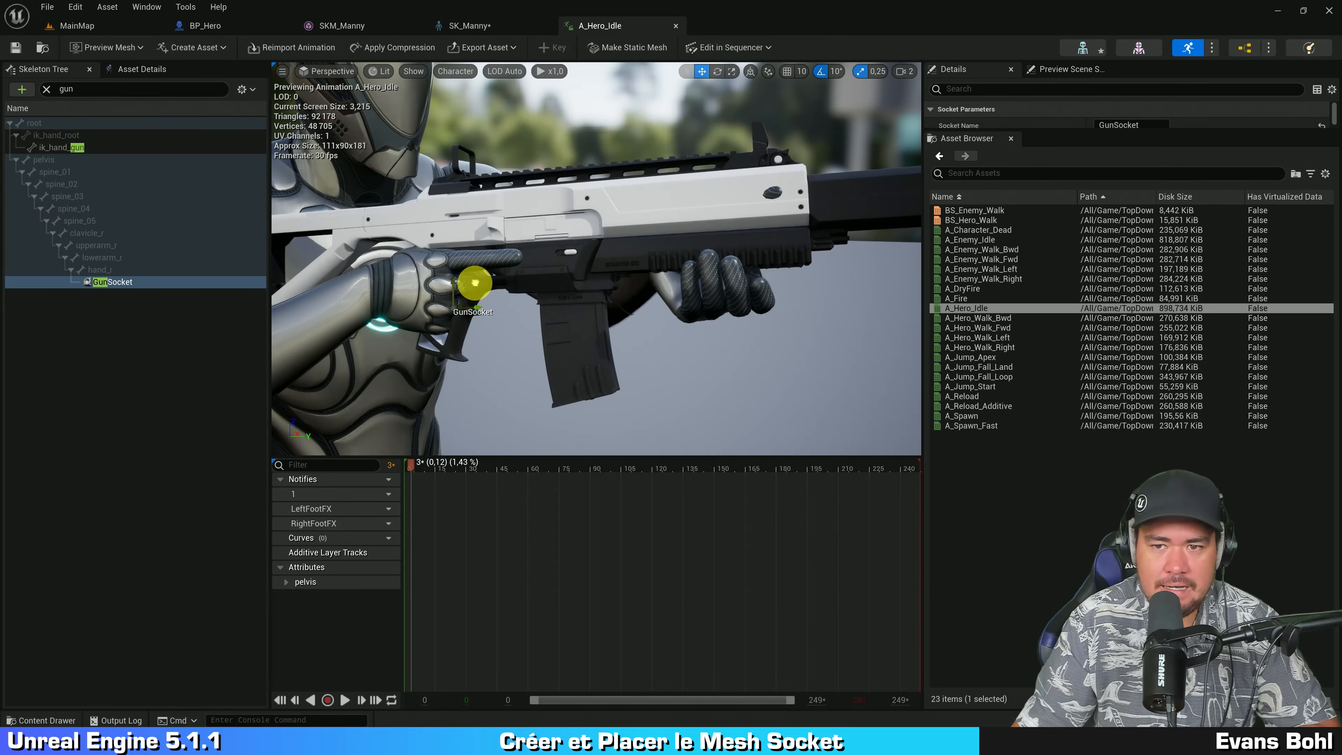
click(822, 72)
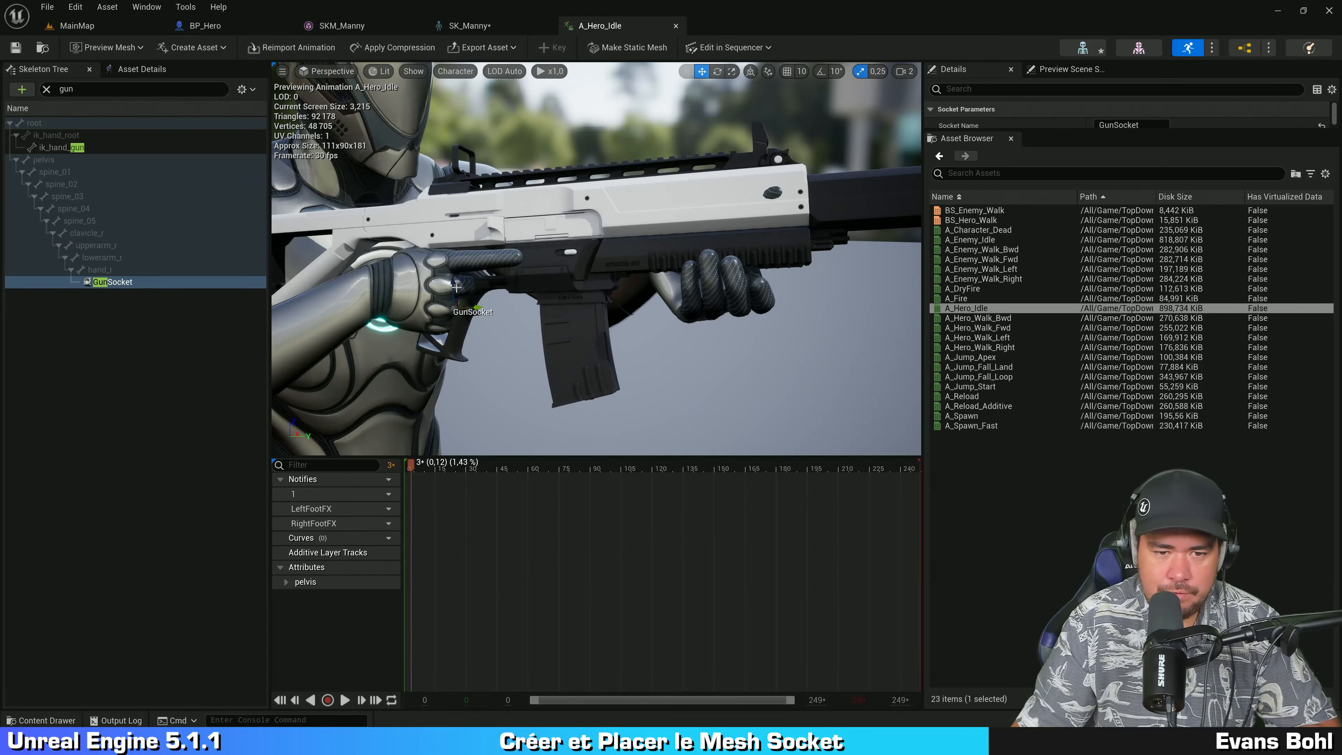
drag(453, 281, 456, 271)
Rotate GunSocket by about 8° to align the rifle with the left hand and fine-tune its position in the right hand.
mouse_move(596, 256)
right_down()
mouse_move(440, 240)
mouse_move(303, 251)
mouse_move(249, 287)
right_up()
key(e)
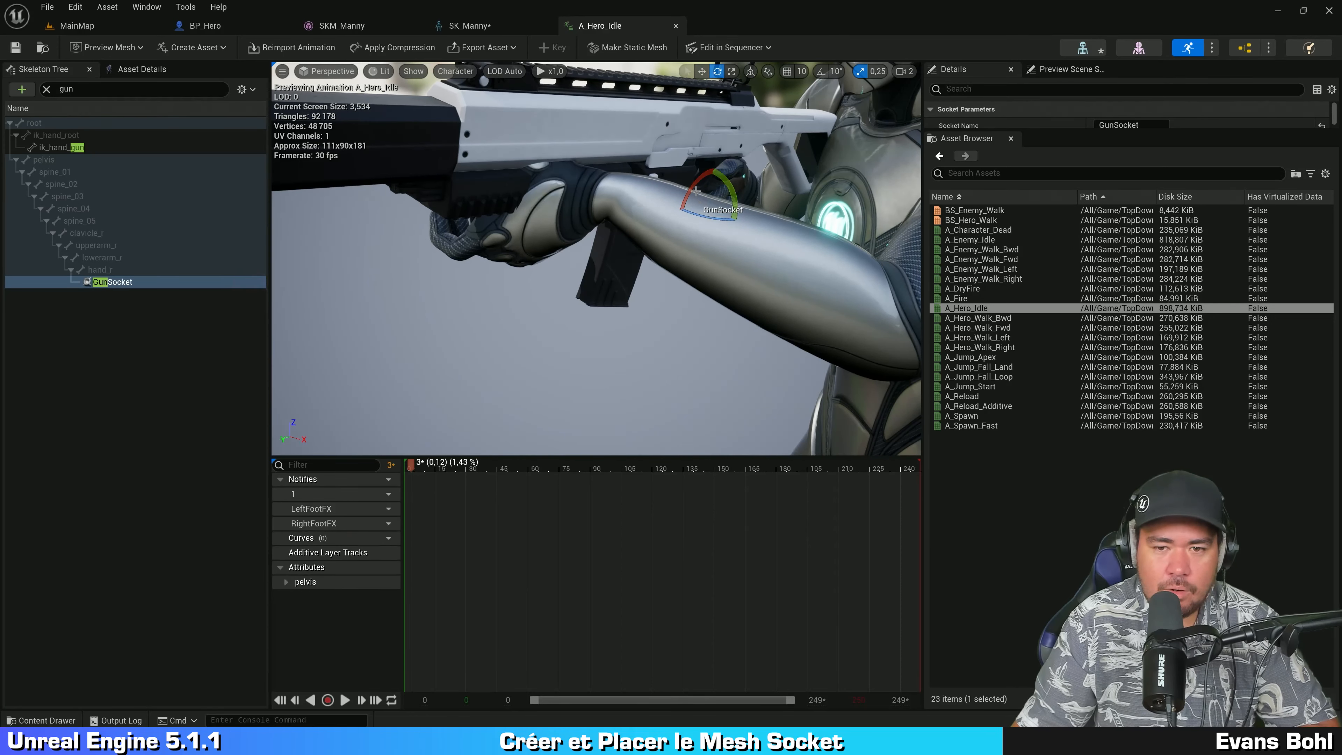
mouse_move(691, 189)
mouse_down()
mouse_move(681, 198)
mouse_move(710, 215)
mouse_move(688, 212)
mouse_up()
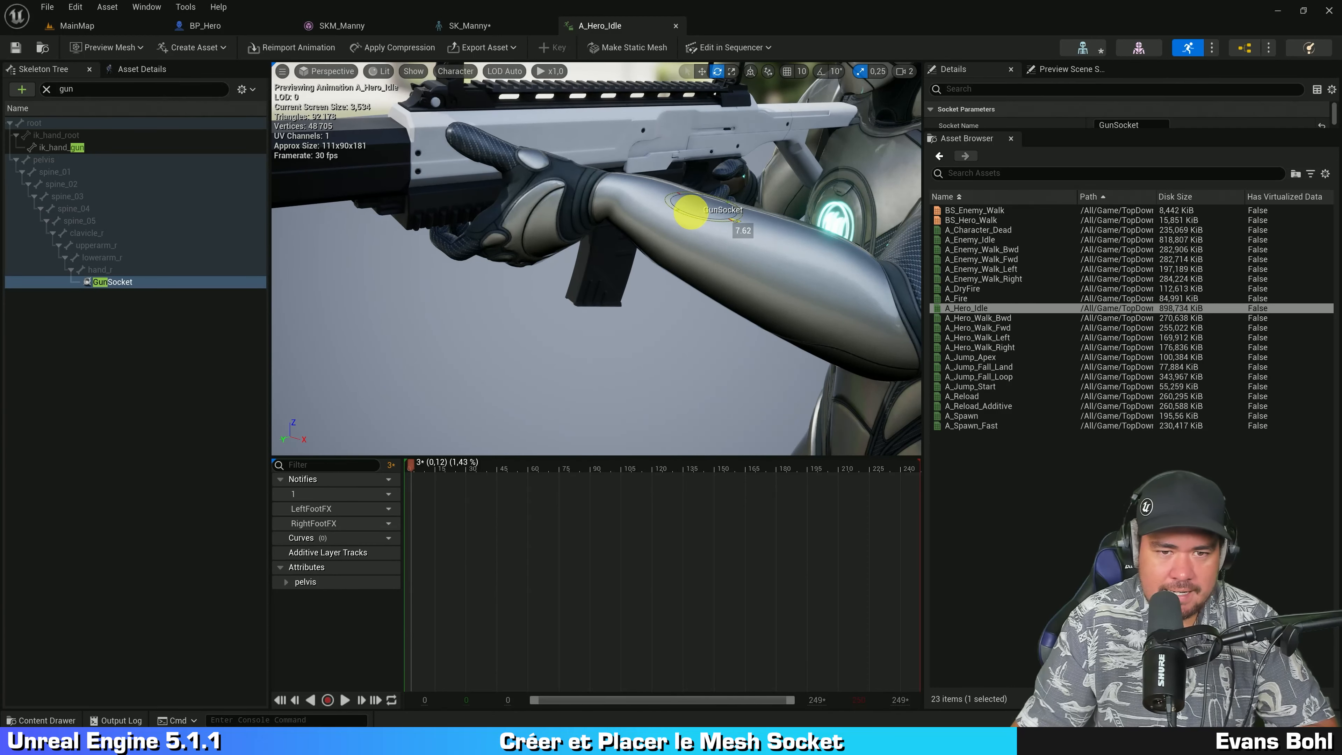
right_drag(691, 211, 1006, 215)
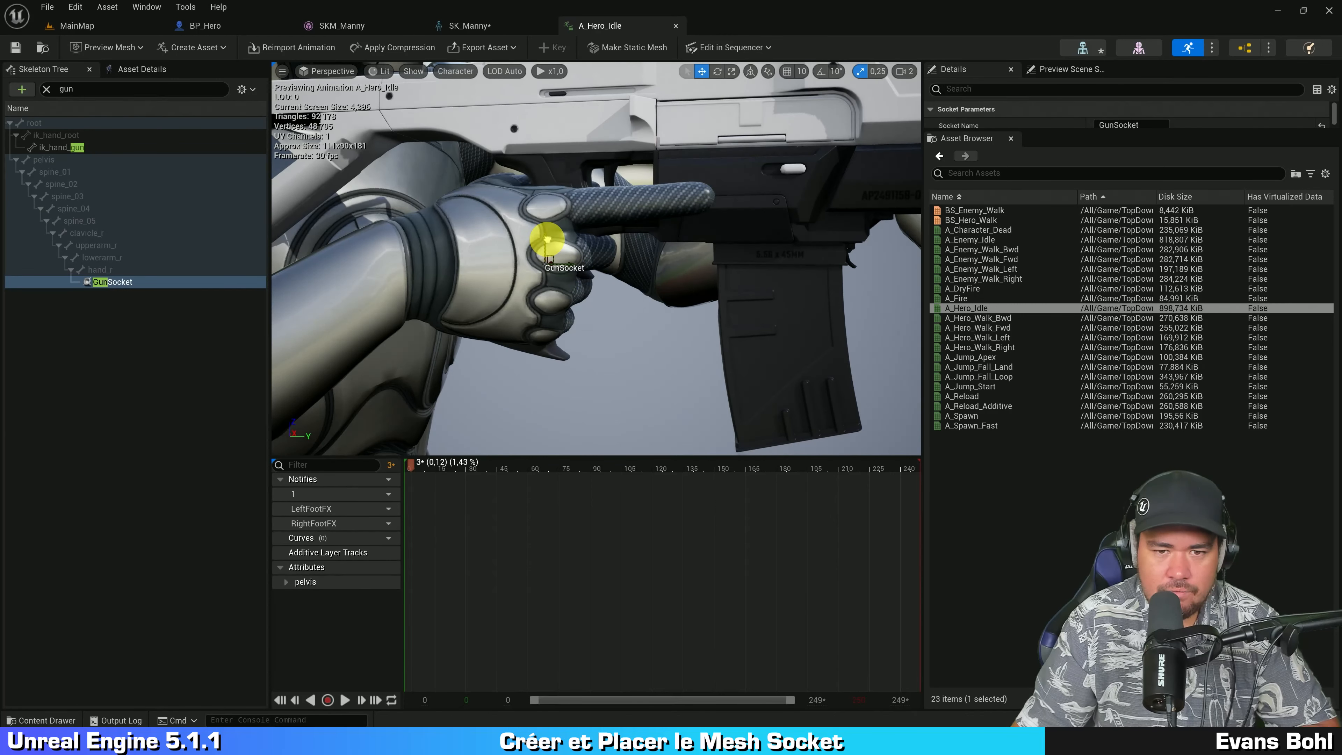
click(667, 305)
Enlarge the preview viewport by shrinking the skeleton tree and timeline areas, and inspect the rifle's fit from both sides of the character.
right_drag(667, 305, 195, 325)
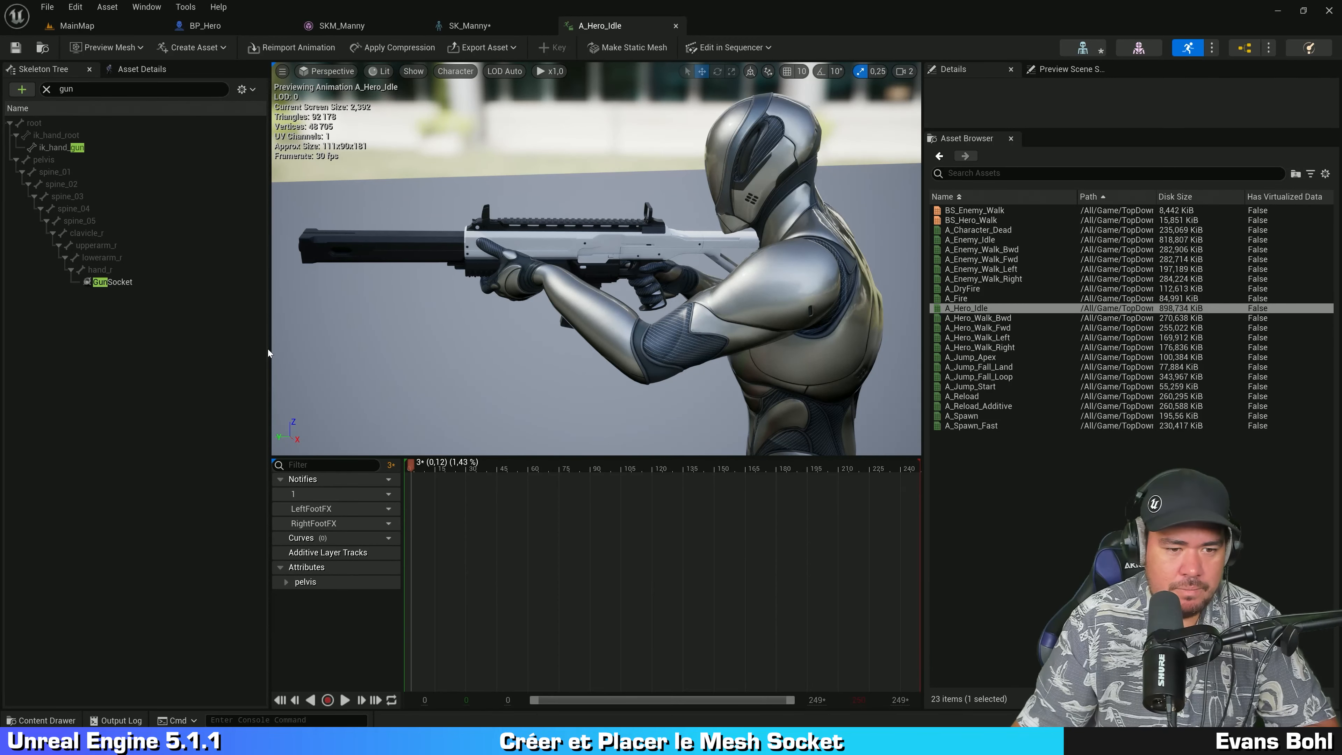
drag(268, 352, 159, 345)
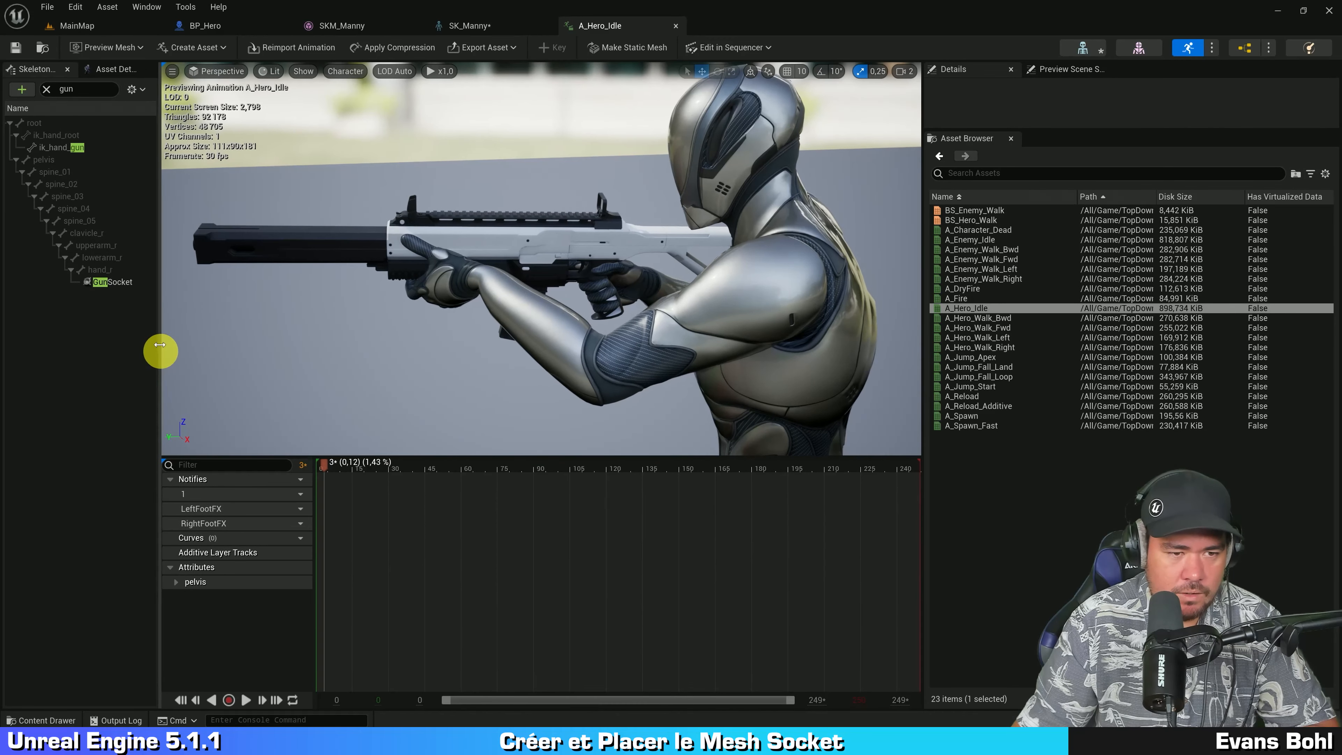
click(122, 283)
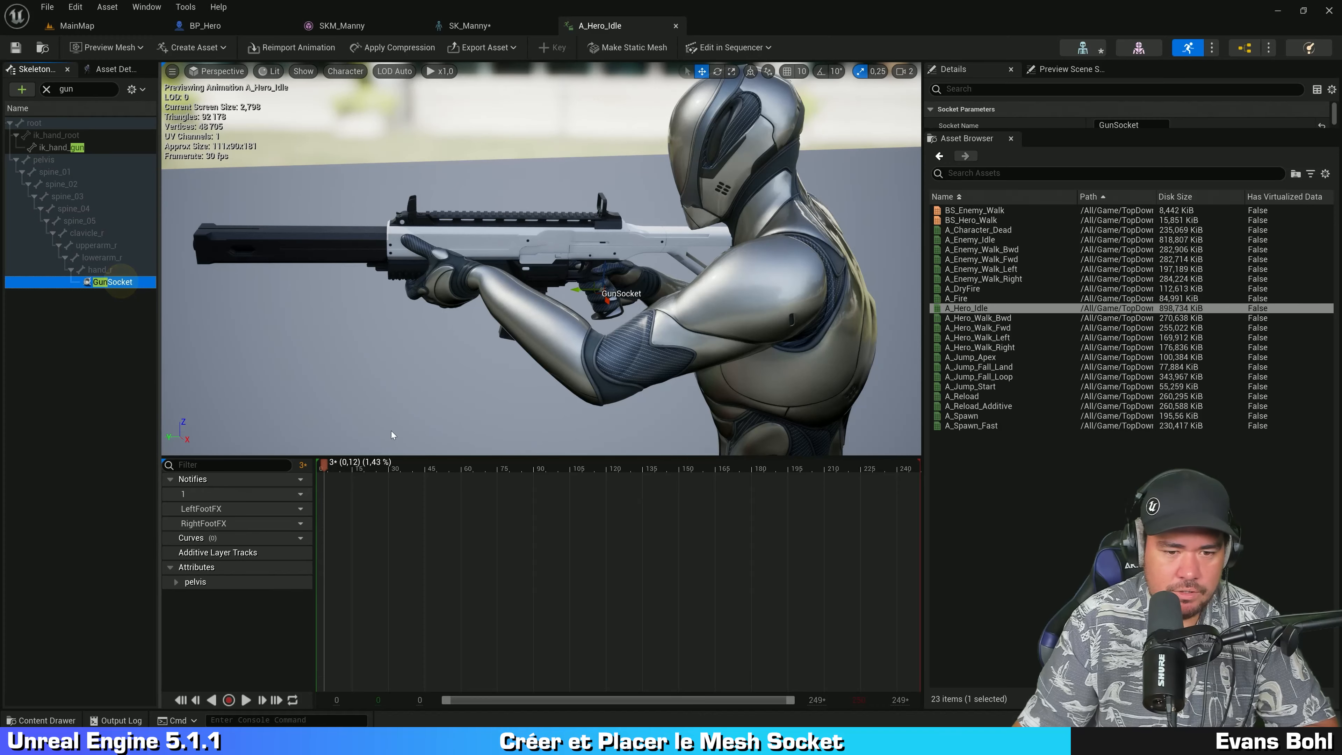
drag(402, 456, 398, 495)
click(398, 465)
mouse_move(398, 465)
right_down()
mouse_move(398, 368)
mouse_move(677, 353)
mouse_move(833, 381)
mouse_move(899, 373)
mouse_move(842, 374)
right_up()
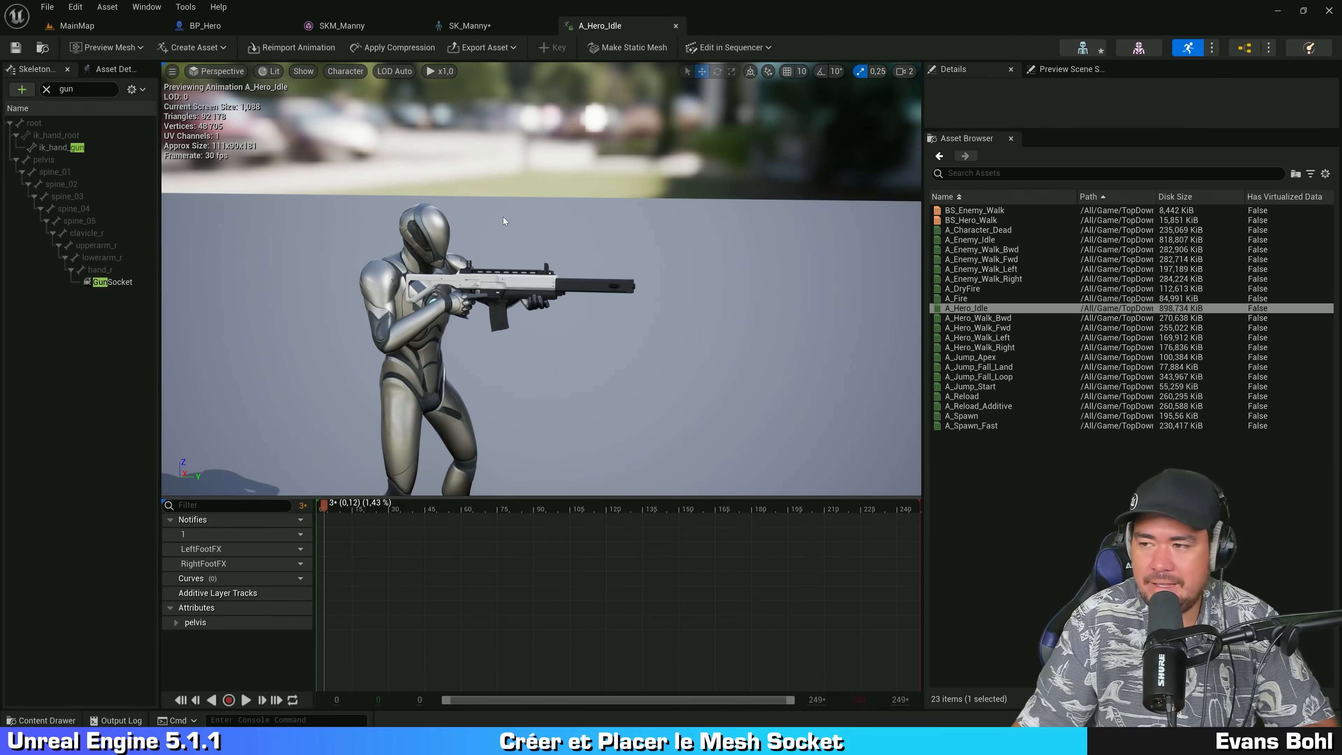
mouse_move(604, 196)
right_down()
mouse_move(486, 198)
mouse_move(606, 196)
mouse_move(524, 185)
right_up()
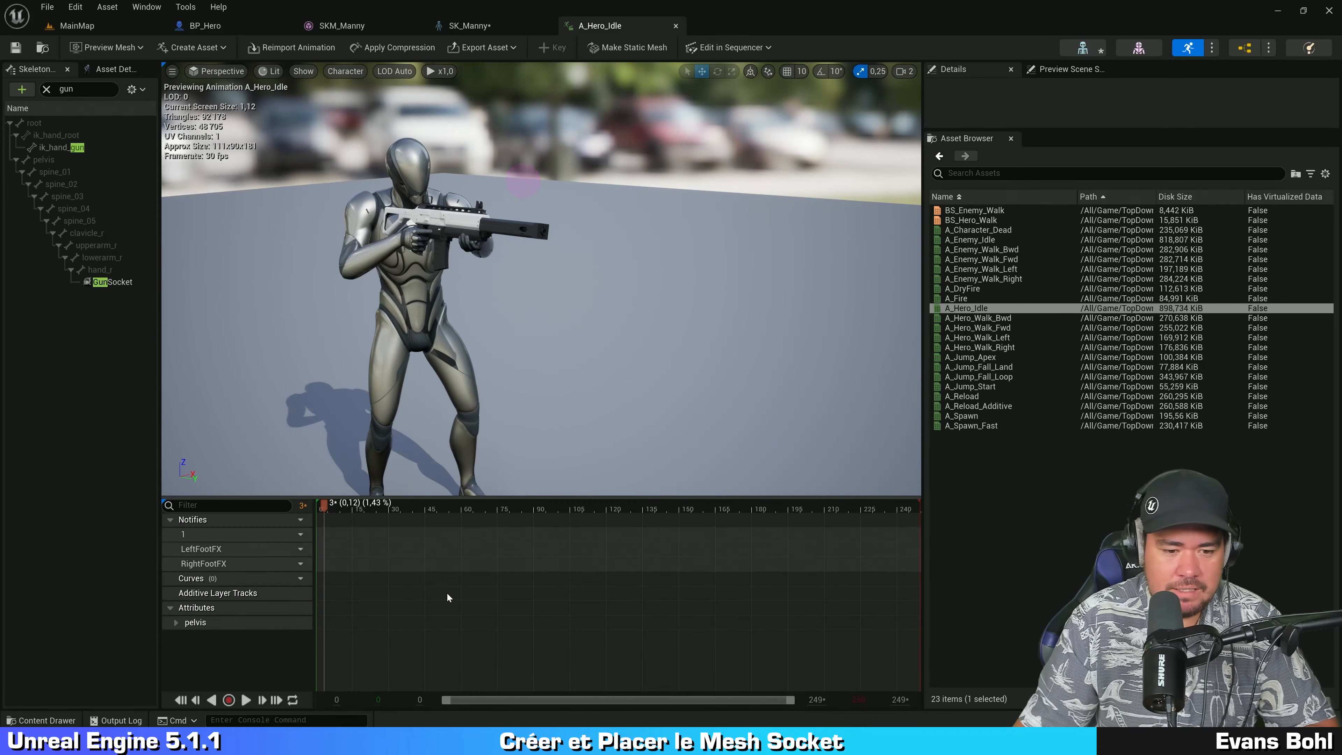
Play A_Hero_Idle and compare the rifle's alignment in the hands with A_Hero_Walk_Bwd.
click(249, 701)
mouse_move(544, 384)
right_down()
mouse_move(315, 363)
mouse_move(263, 380)
mouse_move(599, 363)
mouse_move(686, 372)
mouse_move(660, 357)
right_up()
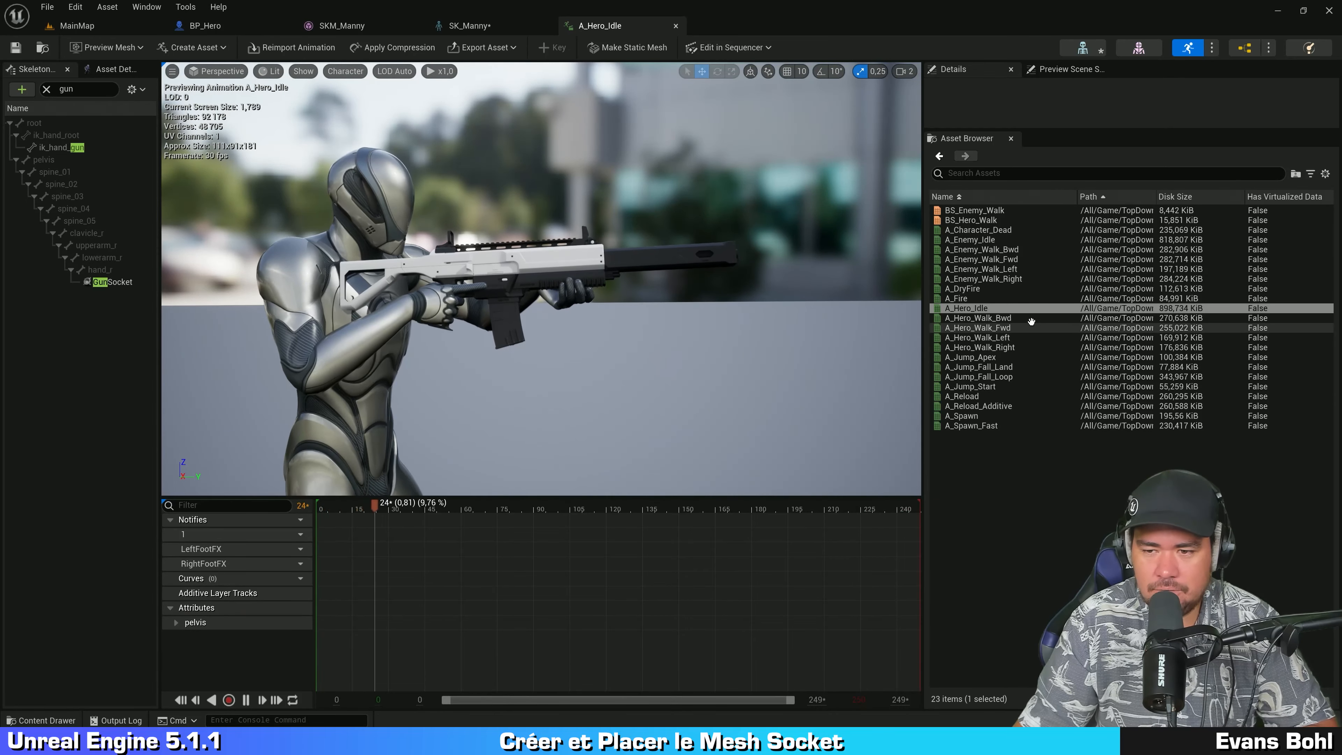
double_click(977, 318)
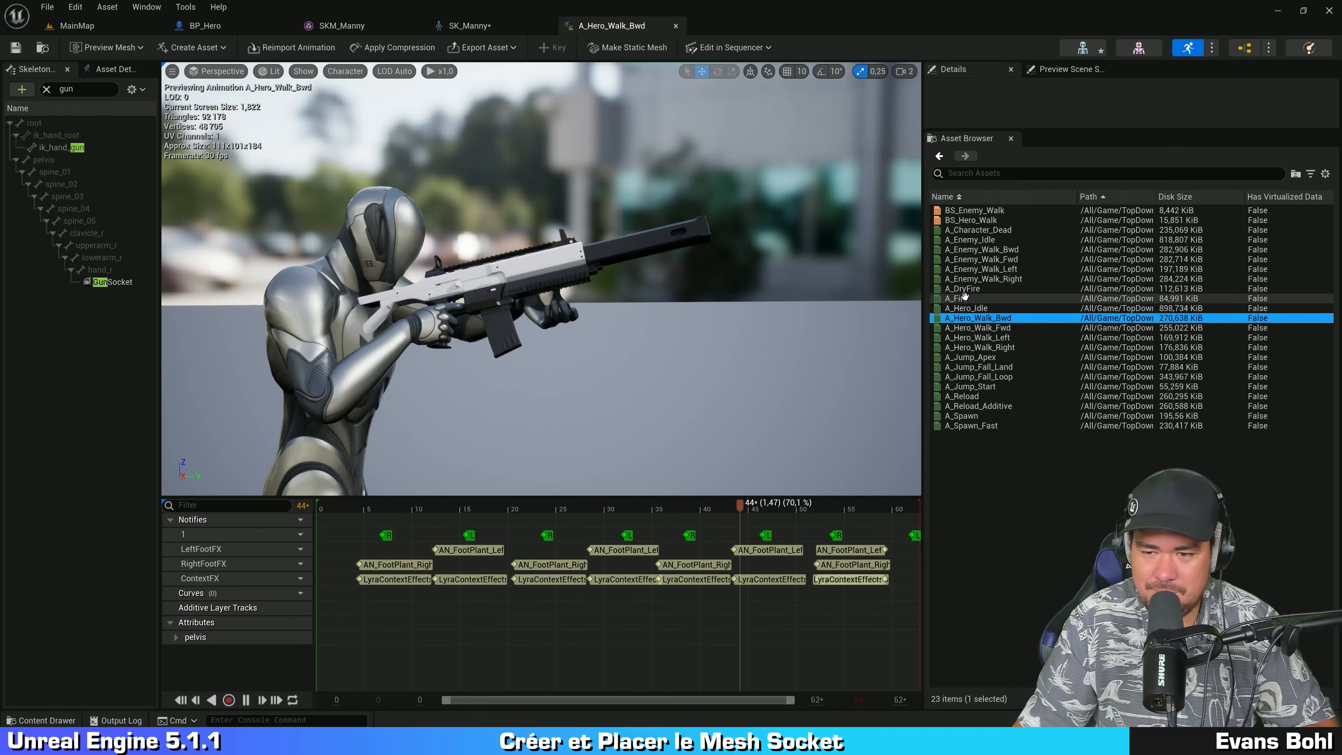
double_click(969, 307)
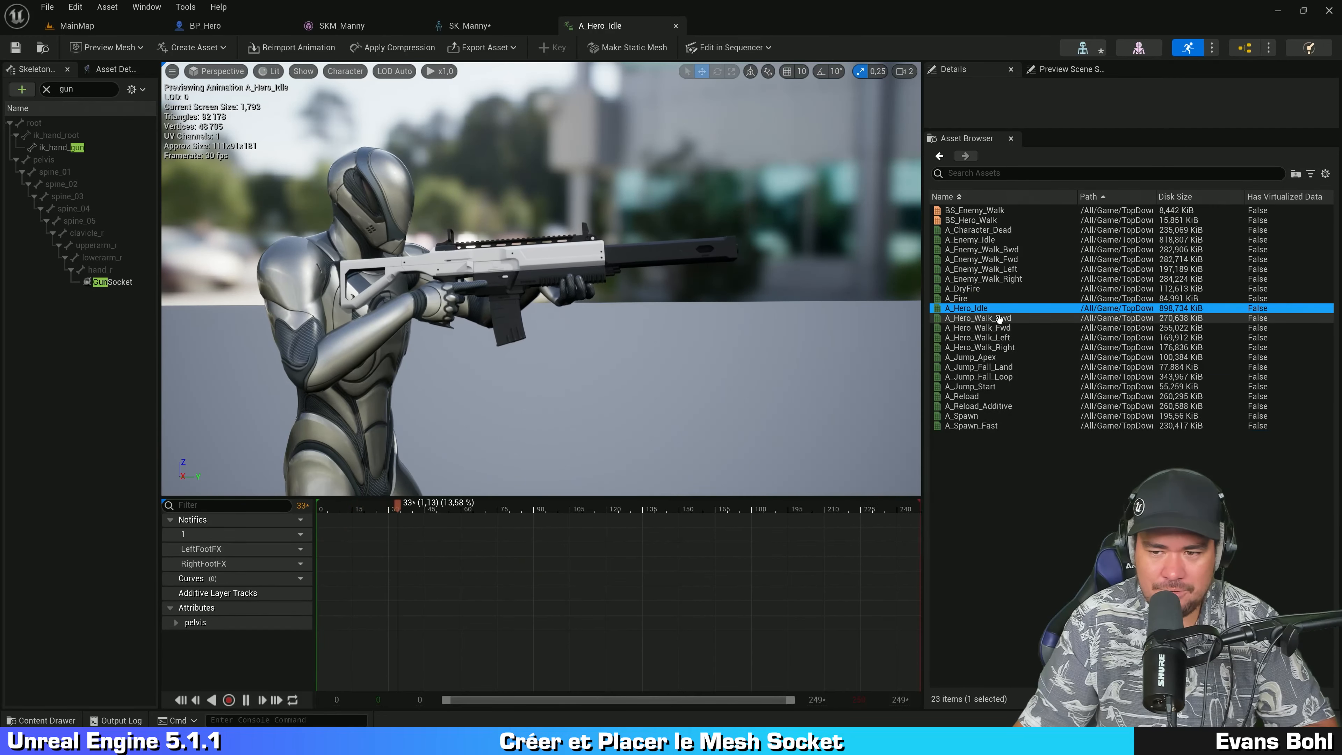
Pause A_Hero_Walk_Bwd, rotate GunSocket to level the rifle toward the left hand, and nudge its position in the right hand.
double_click(993, 317)
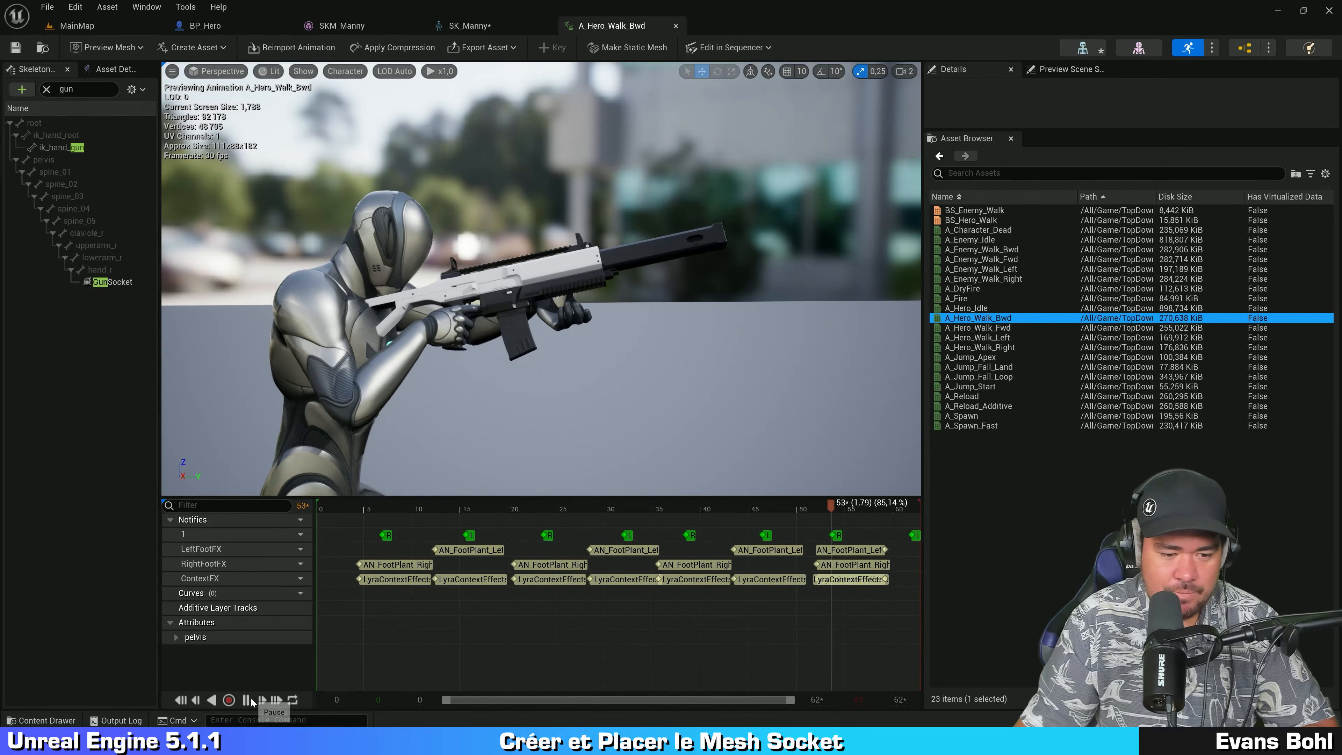
click(246, 700)
click(120, 281)
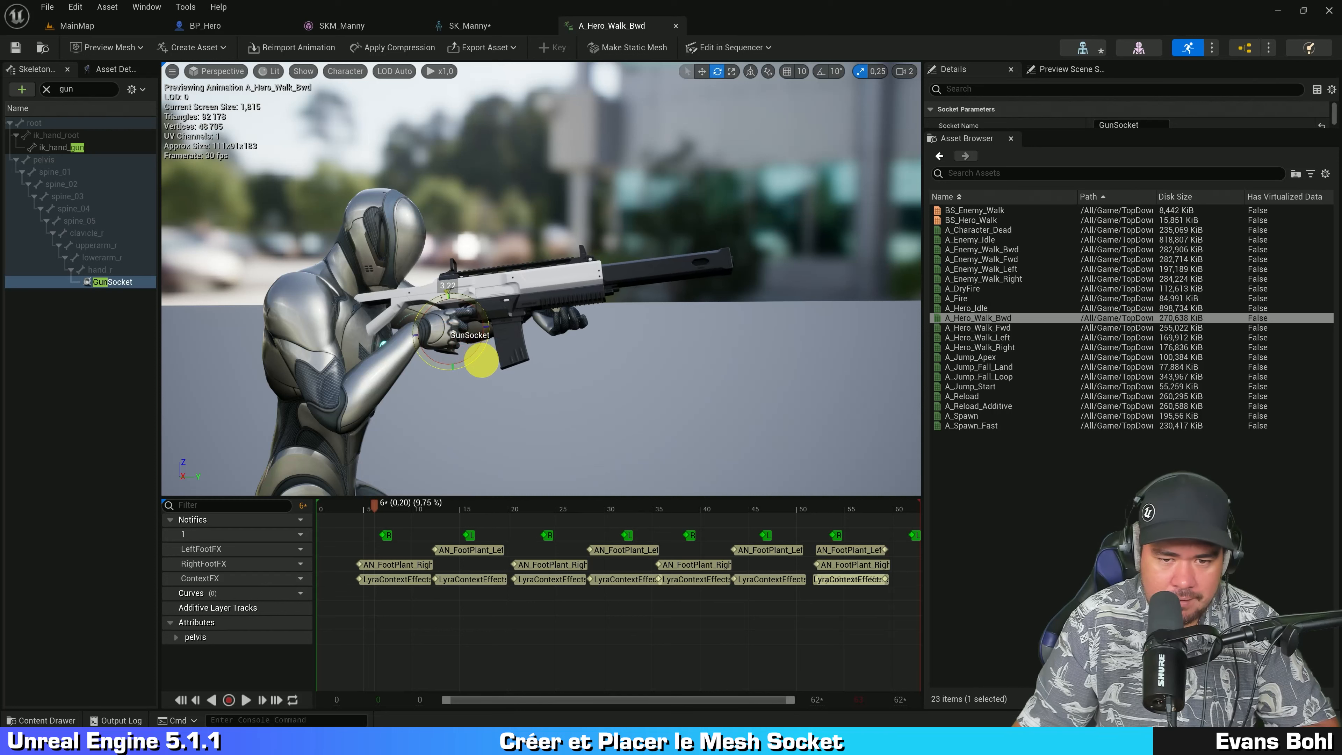
drag(481, 360, 490, 387)
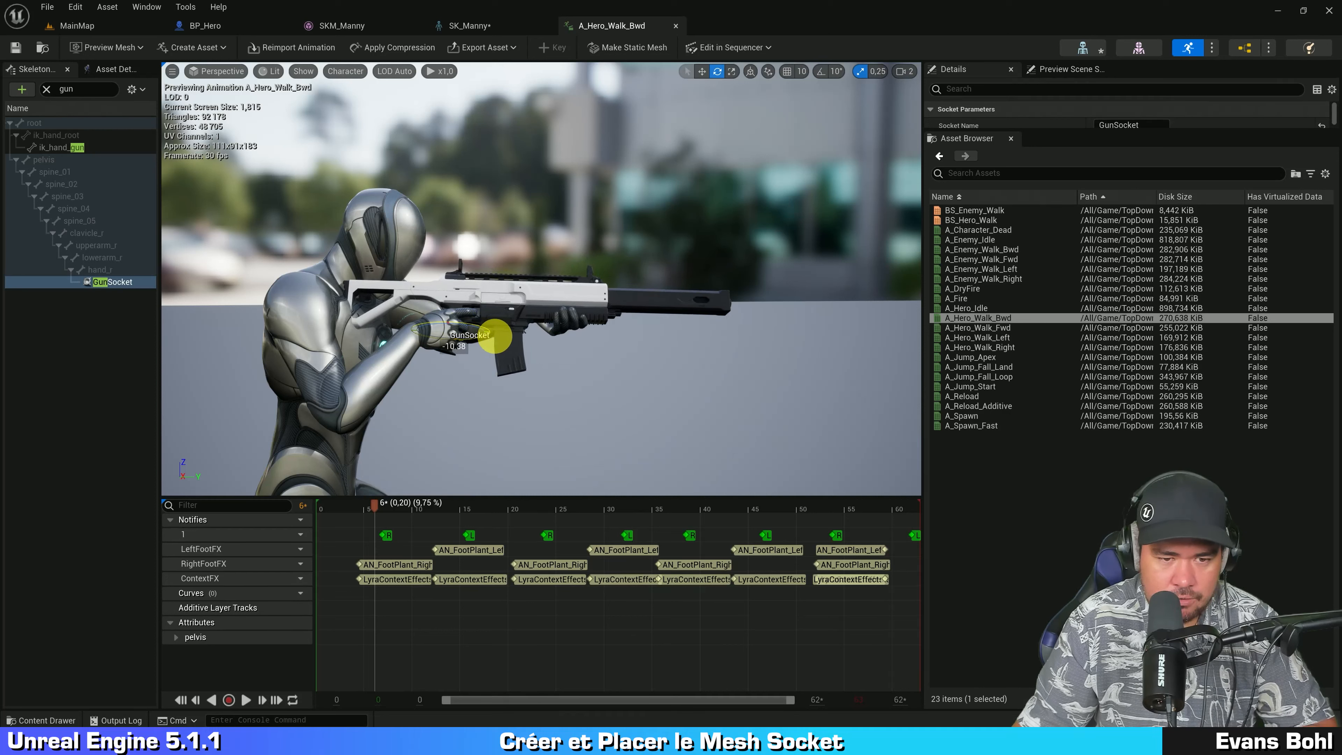
scroll(507, 328, up, 6)
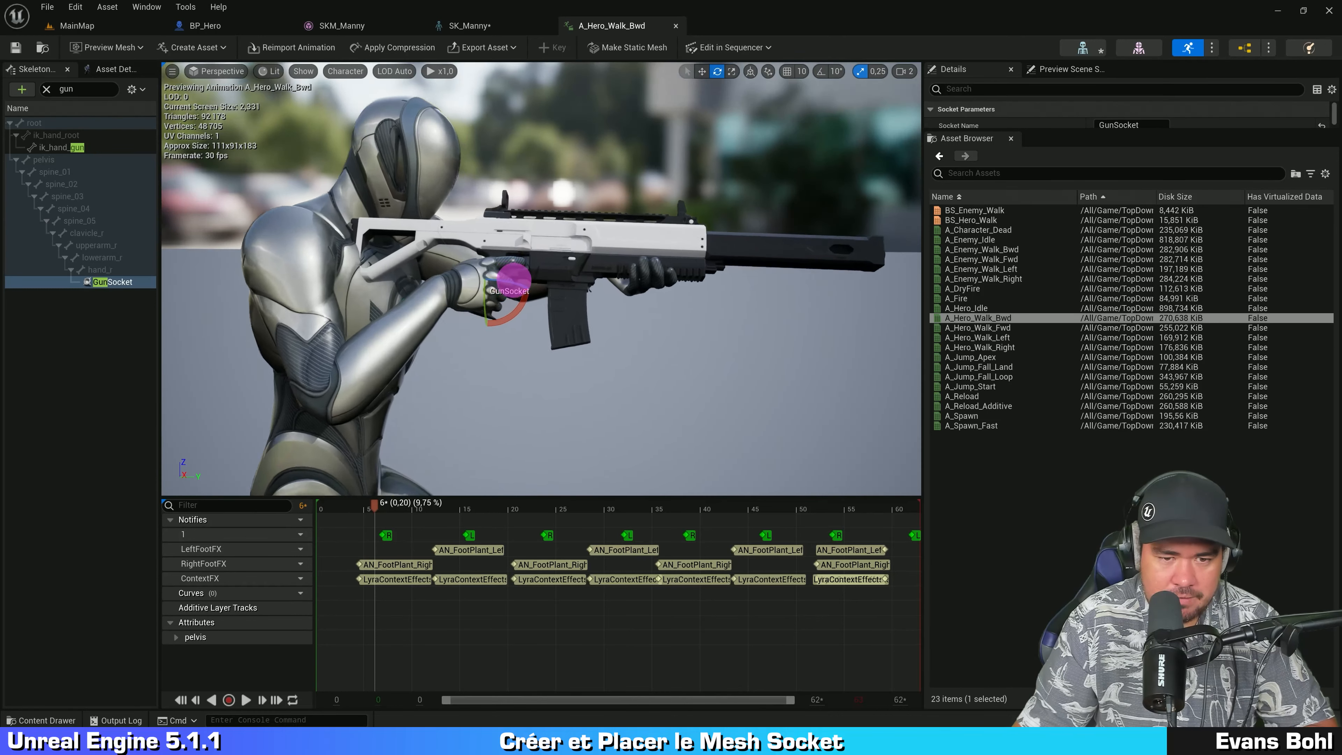
key(r)
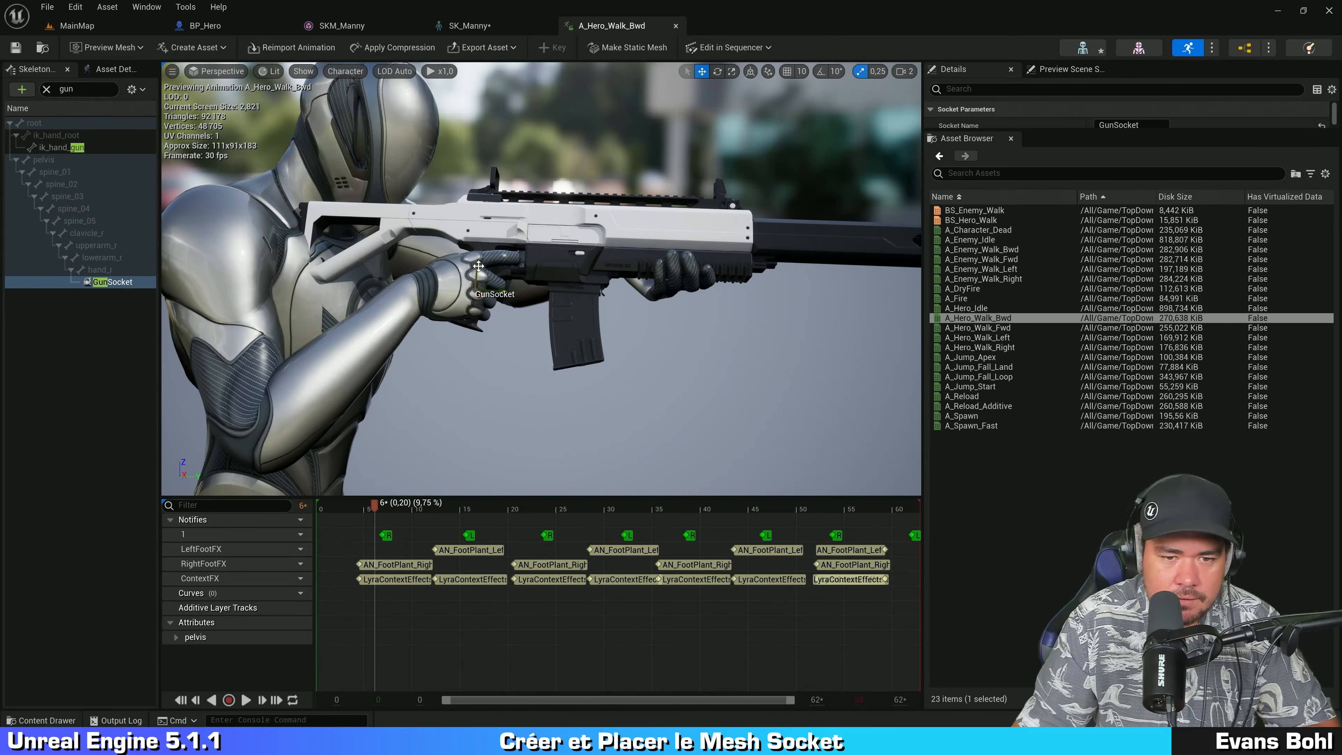
drag(478, 266, 482, 268)
click(516, 384)
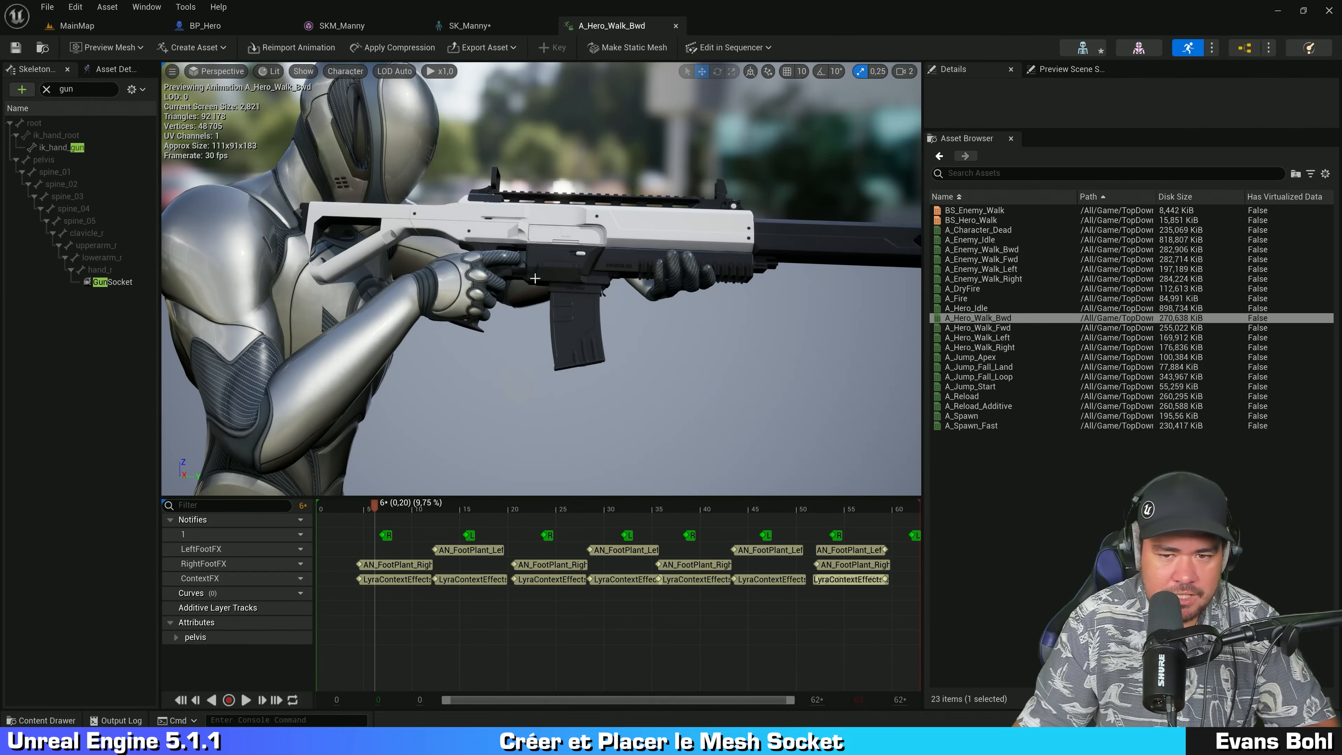
Check the rifle from the front, rotate GunSocket by about 10° to align the barrel, and shift the socket slightly in the right hand.
mouse_move(695, 320)
mouse_down()
mouse_move(620, 304)
mouse_move(312, 306)
mouse_move(300, 323)
mouse_move(321, 303)
mouse_move(339, 350)
mouse_move(339, 336)
mouse_up()
click(117, 282)
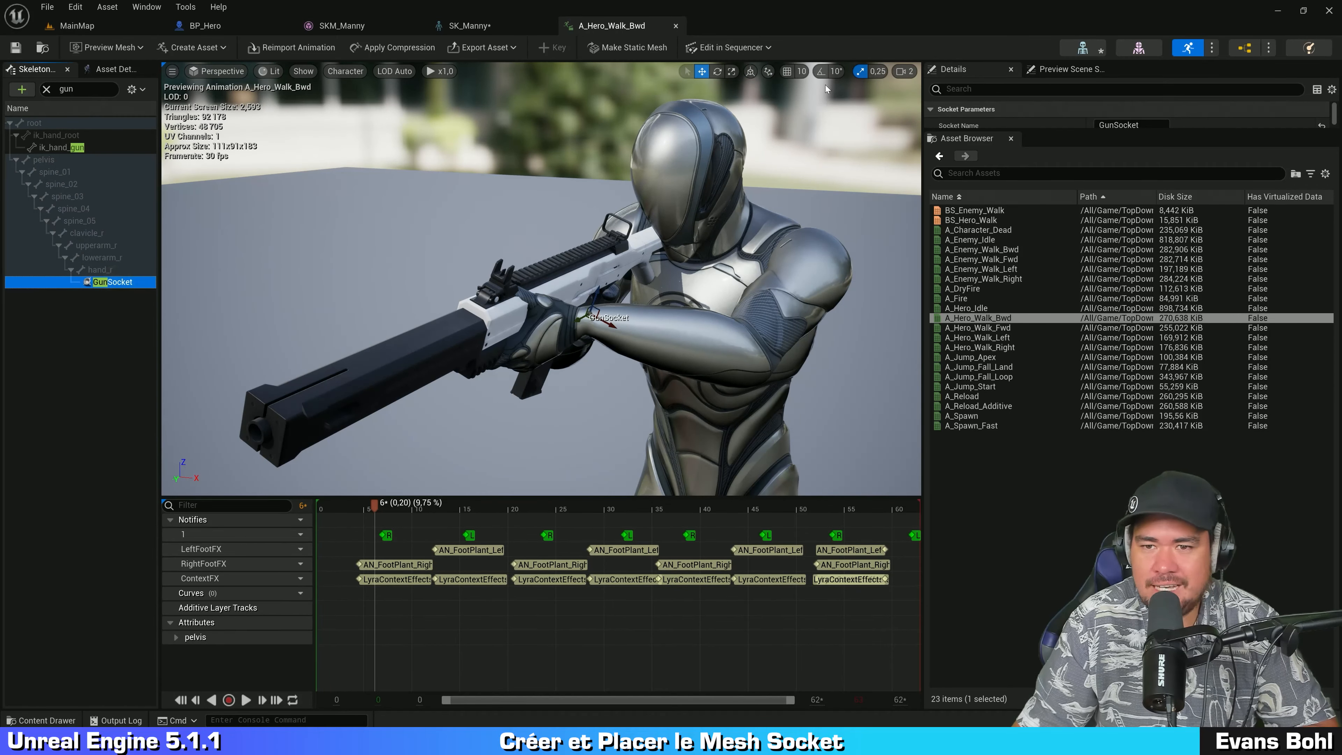
click(716, 72)
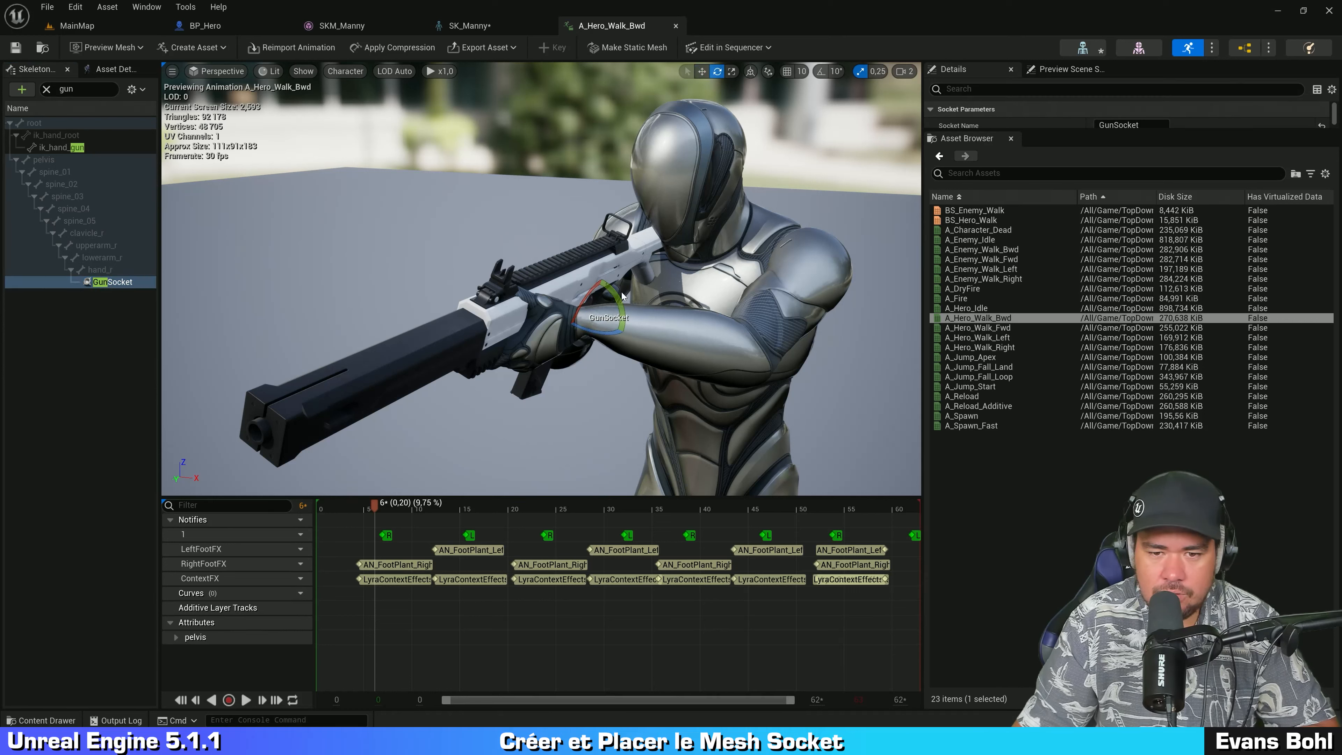
mouse_move(618, 297)
mouse_down()
mouse_move(607, 252)
mouse_move(614, 263)
mouse_up()
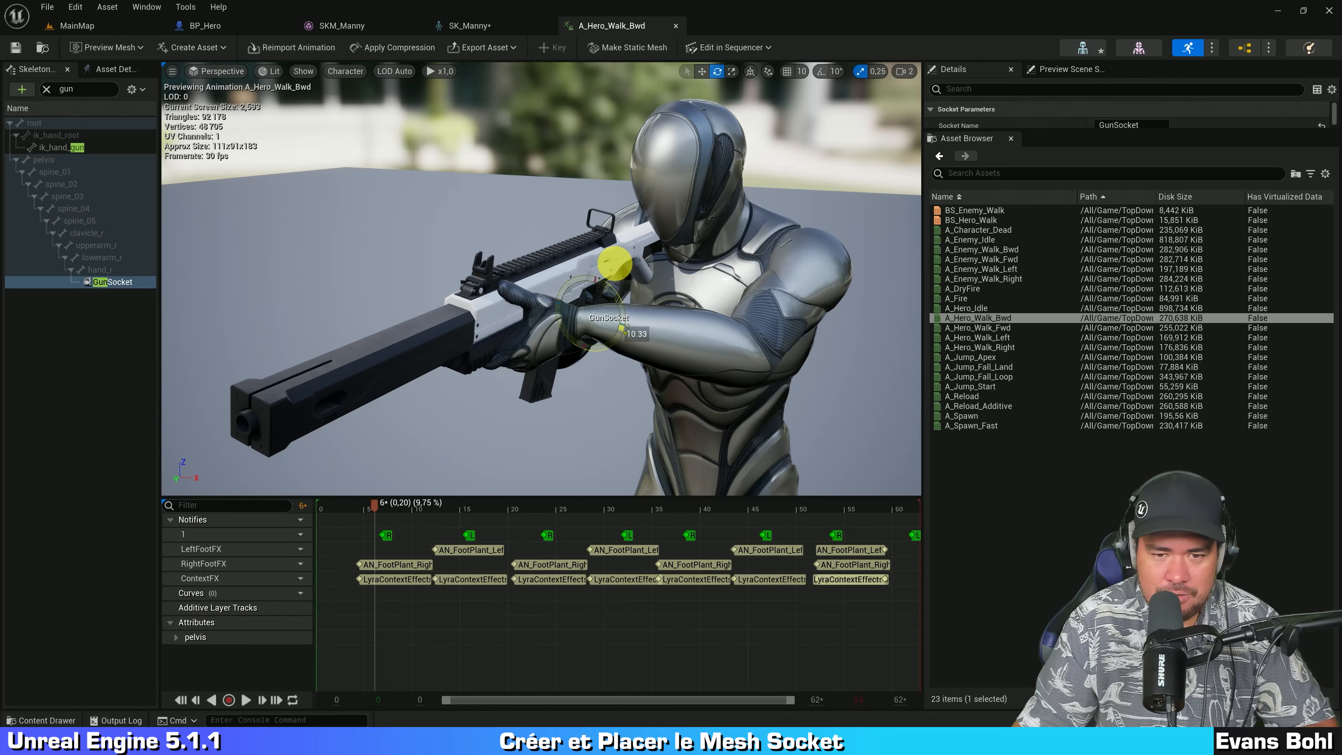
mouse_move(582, 243)
right_down()
mouse_move(899, 216)
mouse_move(911, 230)
right_up()
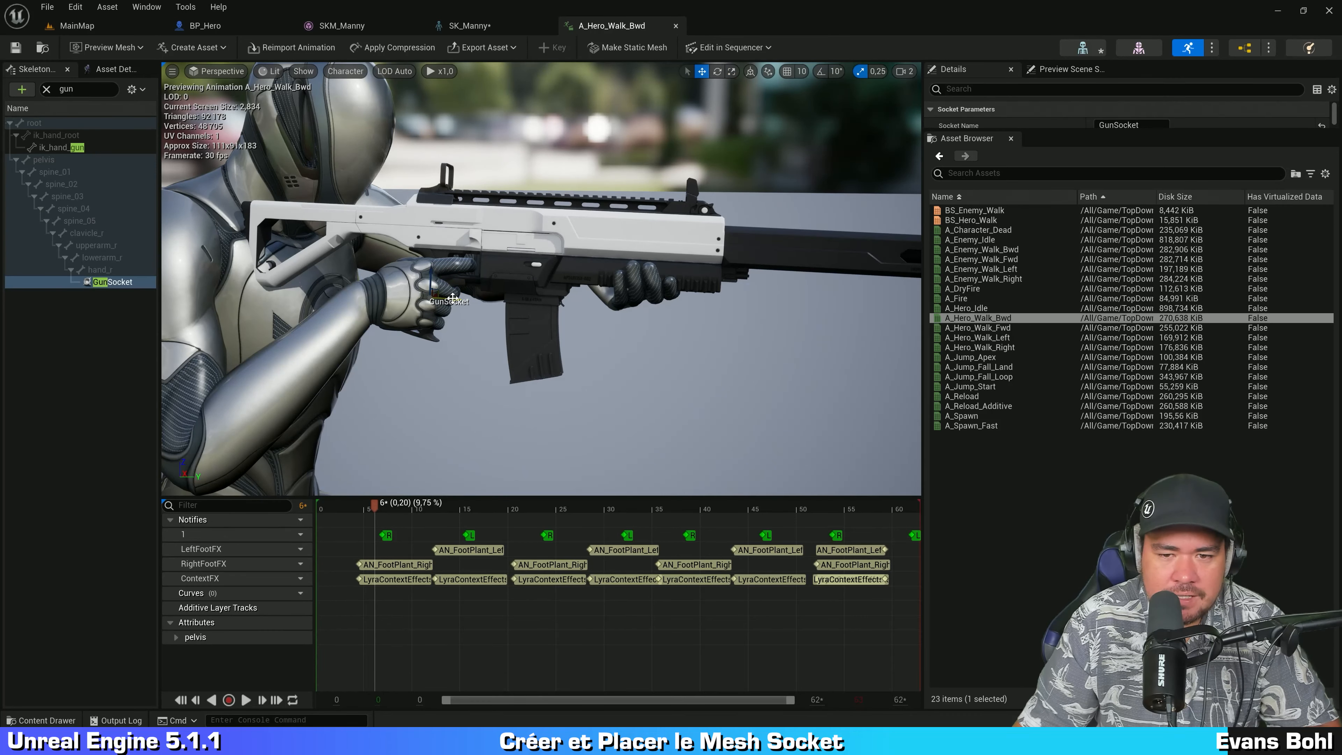
mouse_move(453, 299)
mouse_down()
mouse_move(471, 302)
mouse_move(458, 301)
mouse_up()
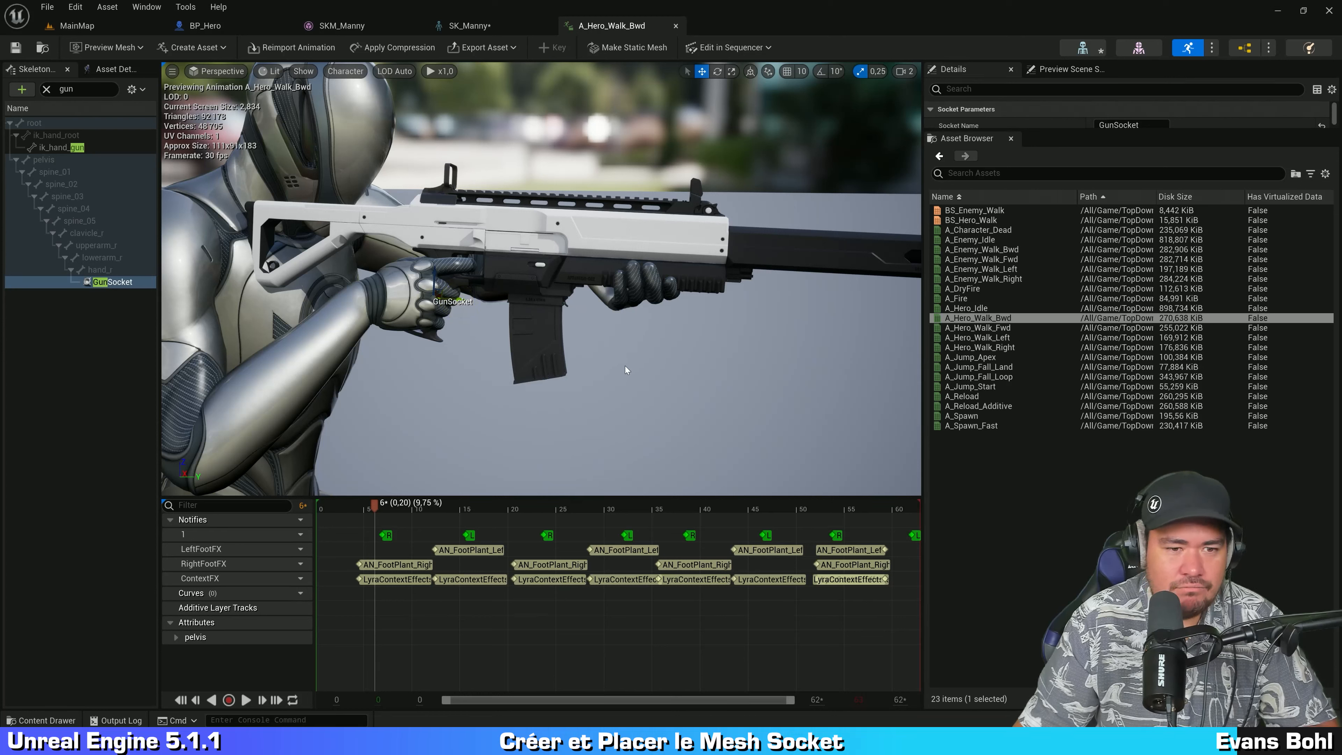
Play A_Hero_Walk_Bwd, A_Hero_Walk_Fwd and A_Hero_Idle to examine how the rifle sits in the hands.
scroll(655, 307, down, 5)
right_drag(633, 352, 905, 354)
click(245, 699)
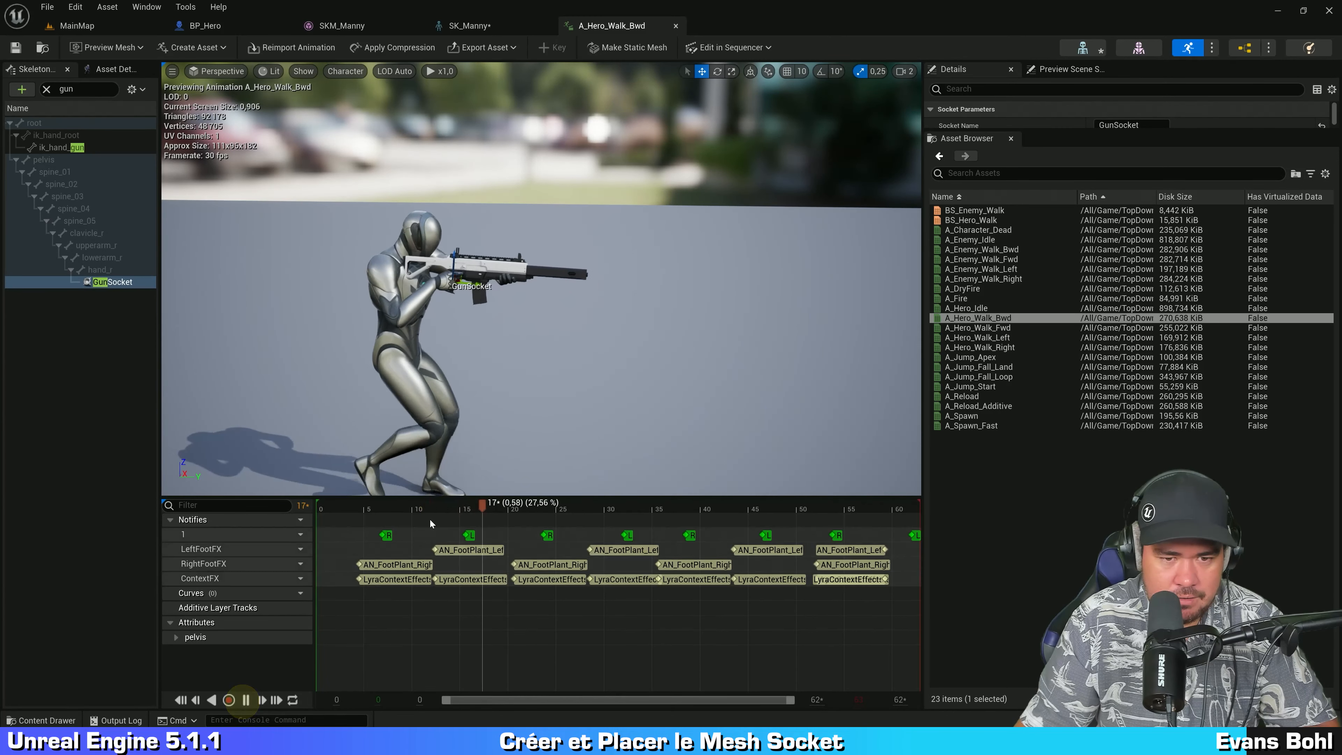
click(530, 404)
right_drag(587, 381, 506, 370)
click(1029, 328)
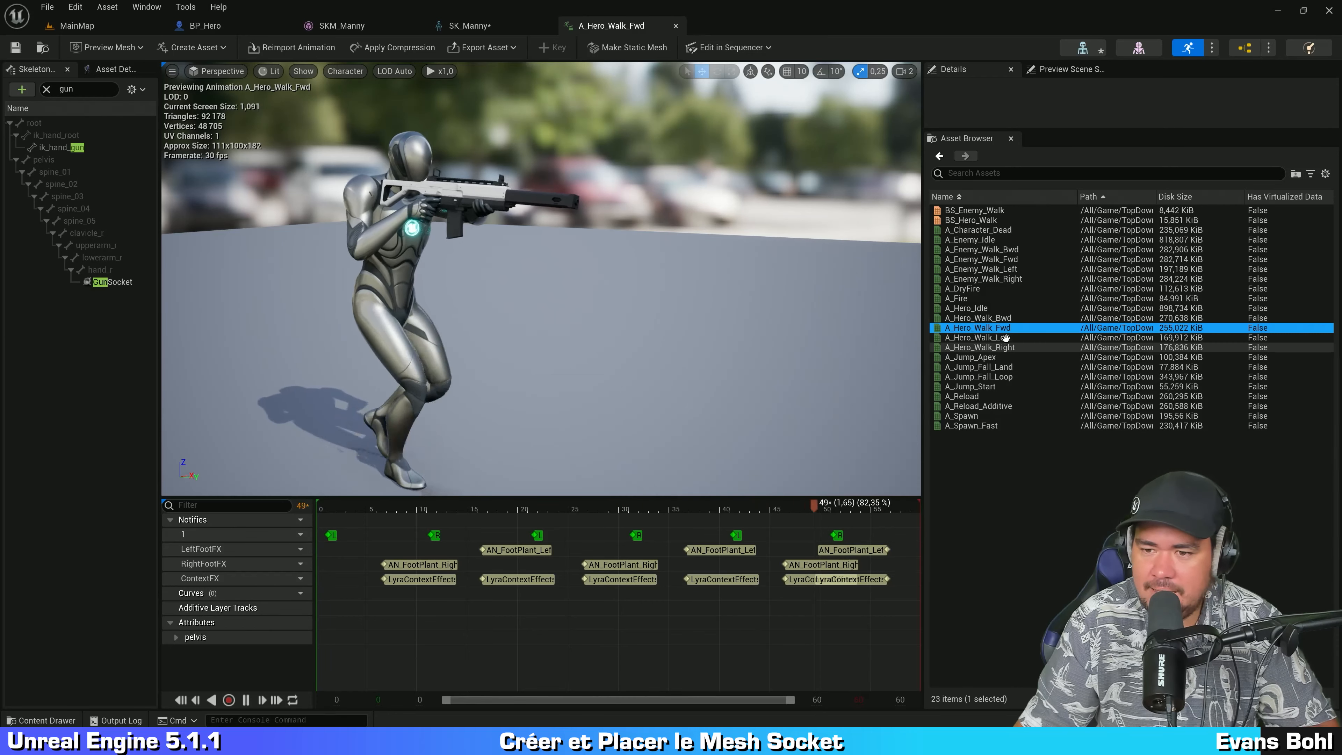
click(1004, 307)
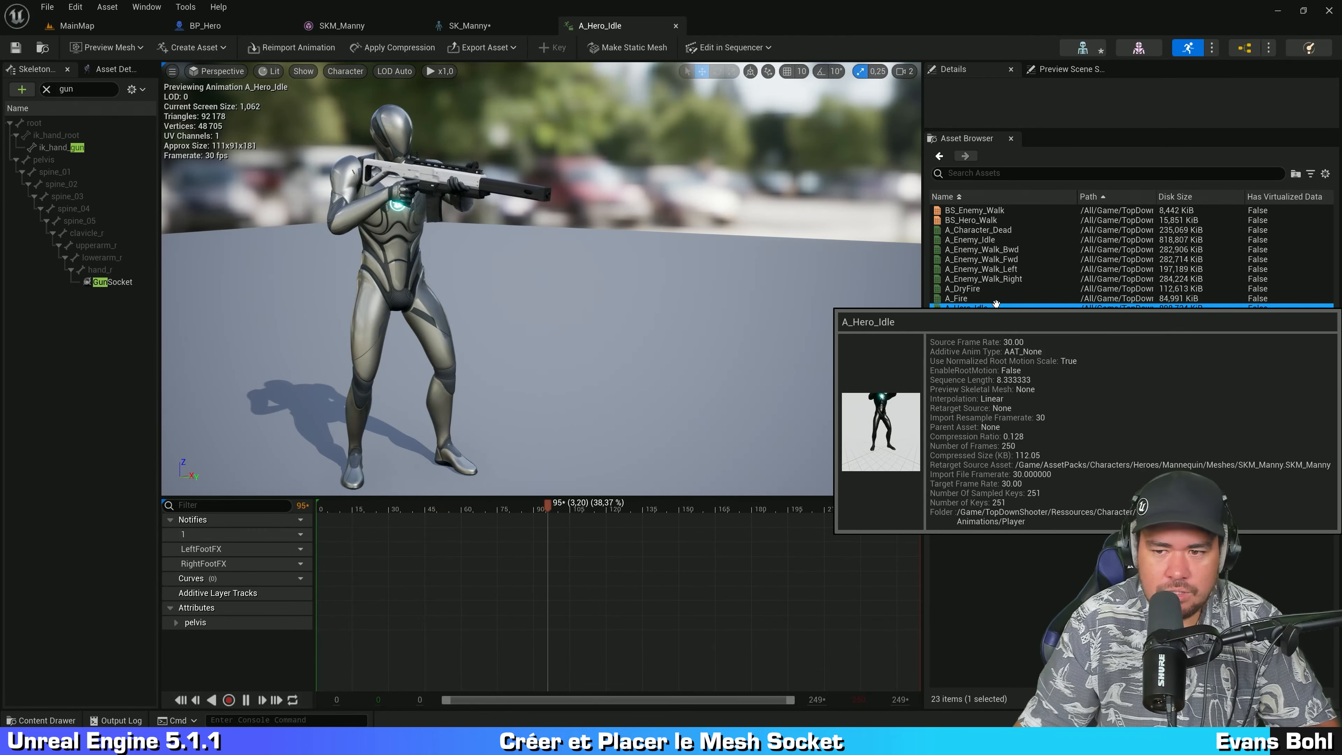
Rotate GunSocket slightly during A_Hero_Idle so the rifle's handguard rests in the left hand.
right_drag(555, 231, 615, 211)
key(s)
key(w)
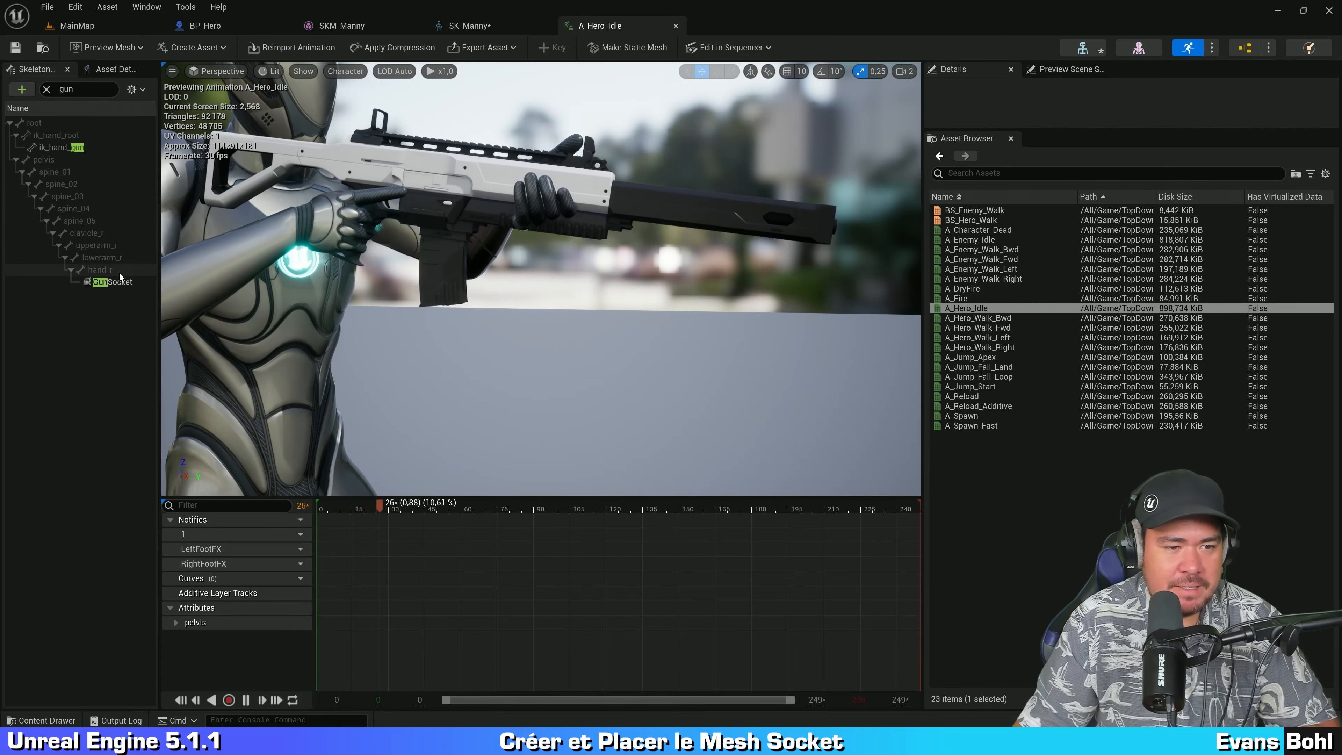
click(113, 281)
click(717, 71)
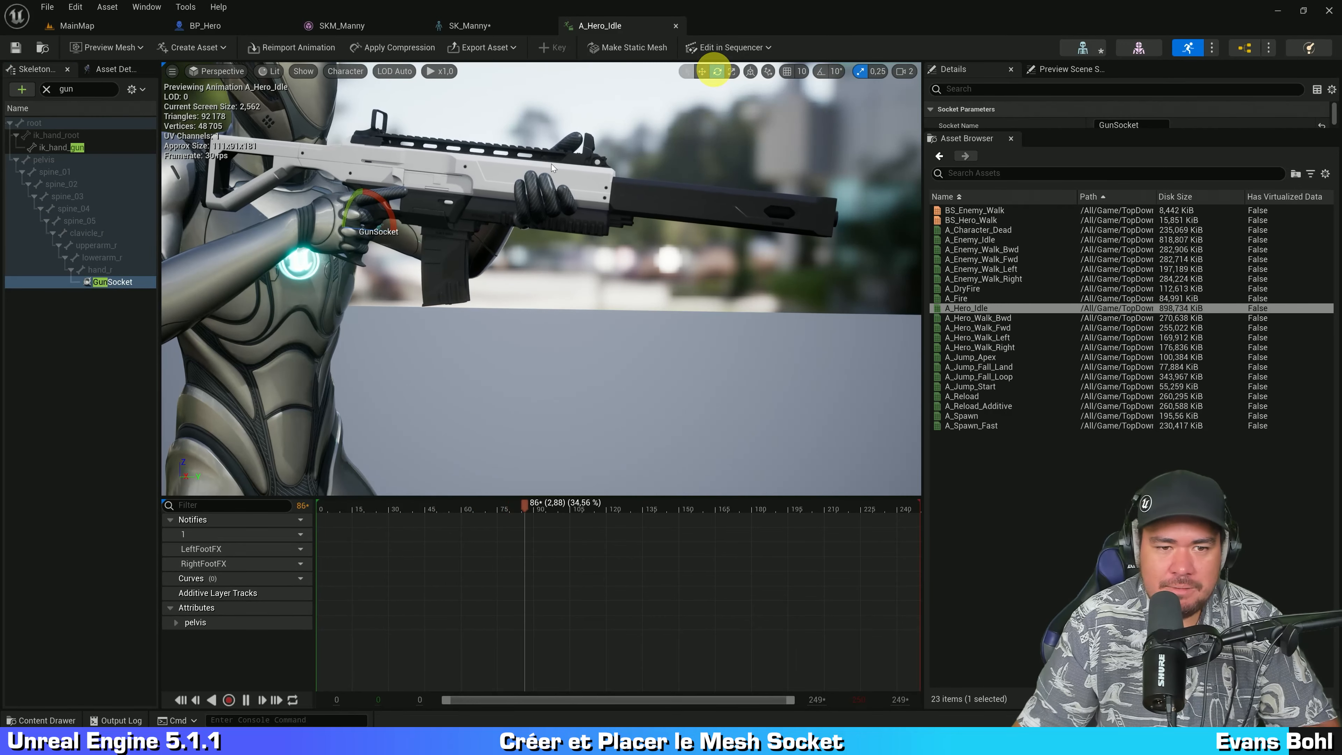
drag(383, 205, 384, 186)
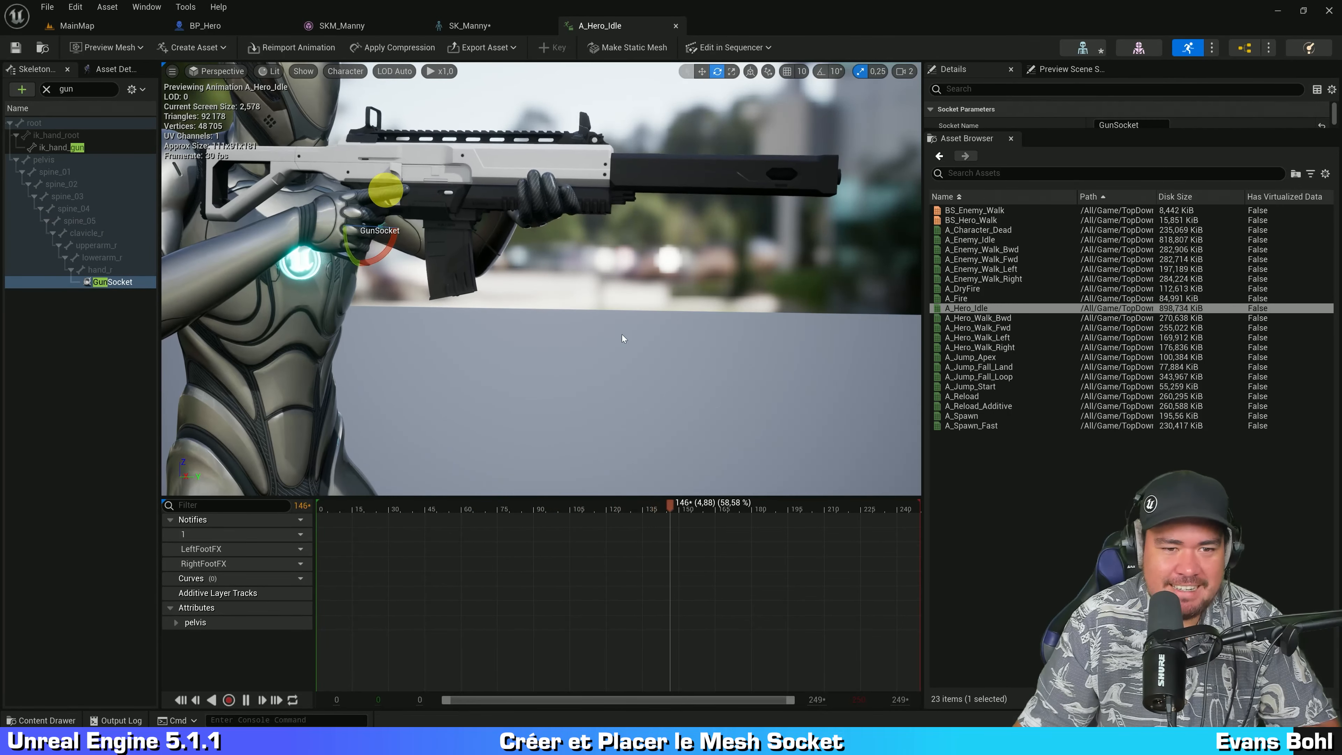
click(615, 329)
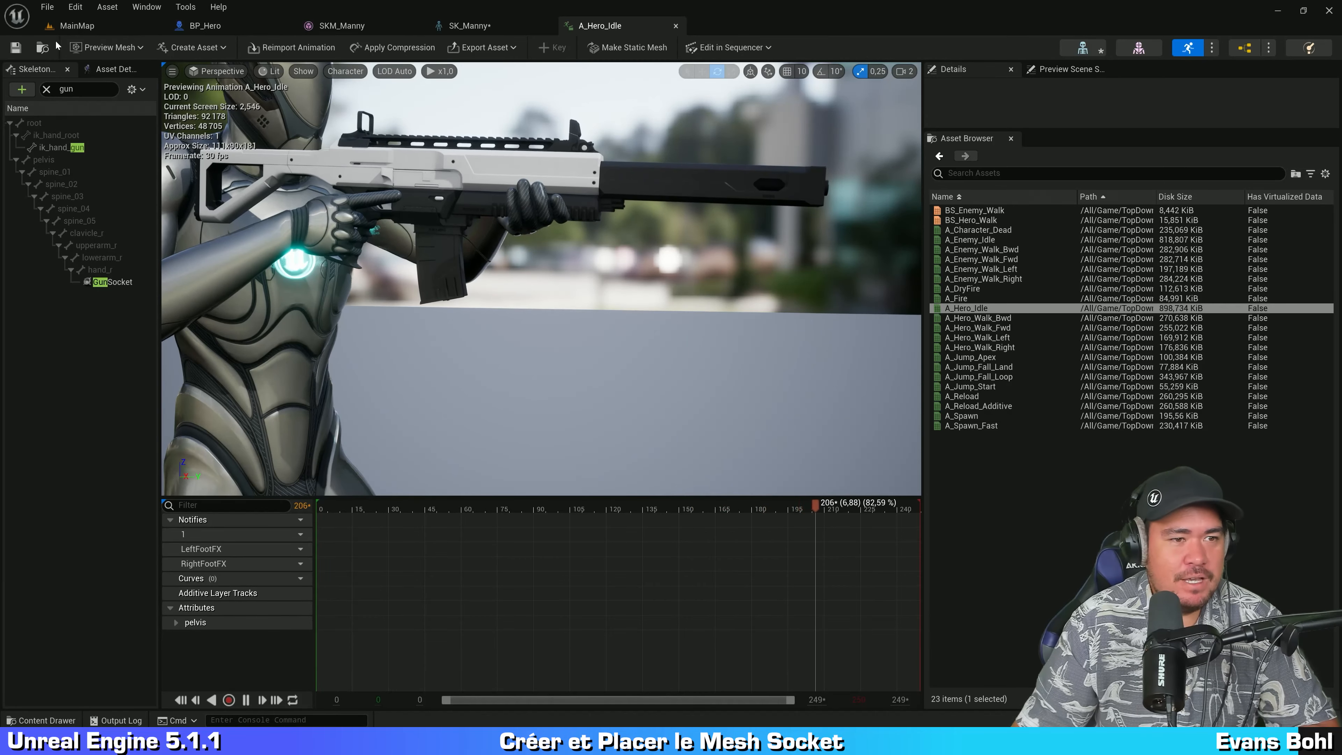
Save A_Hero_Idle and inspect the rifle's final fit from both sides of the character.
click(16, 47)
drag(202, 134, 99, 189)
key(w)
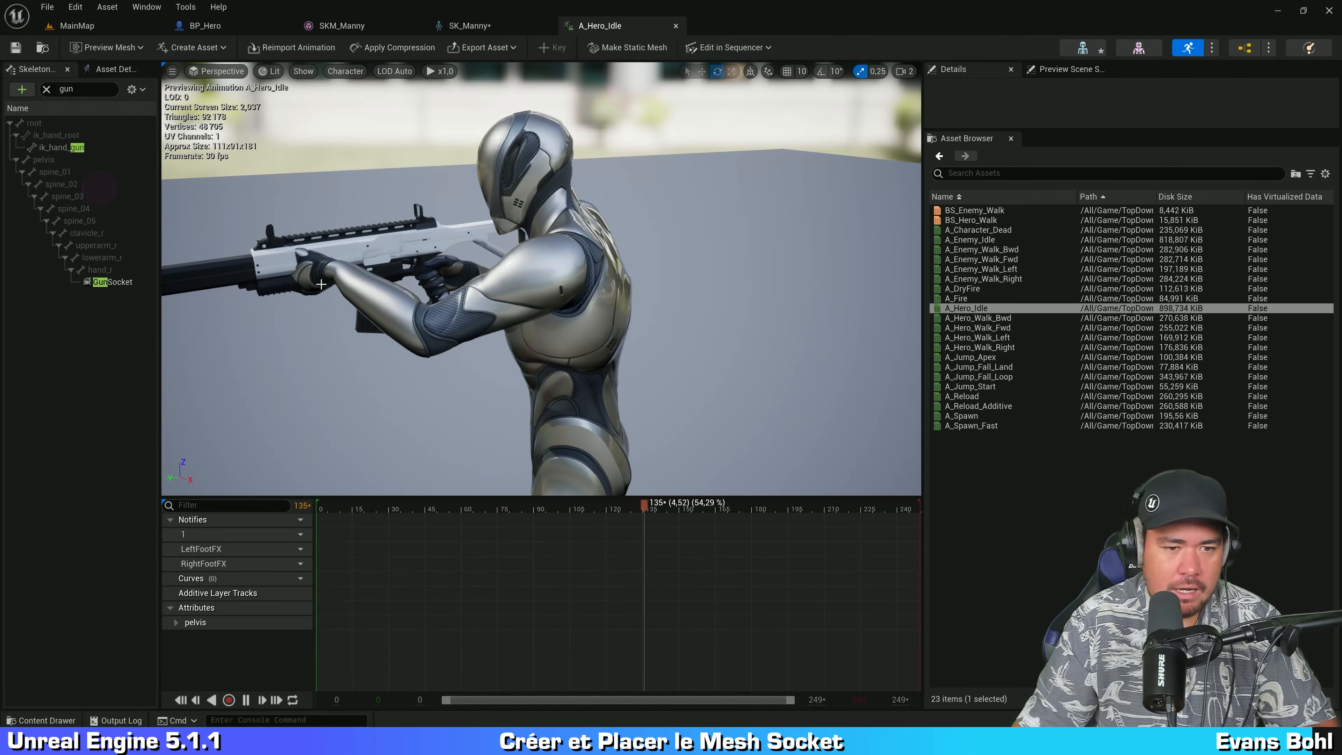
drag(292, 234, 751, 204)
right_drag(750, 203, 758, 206)
key(s)
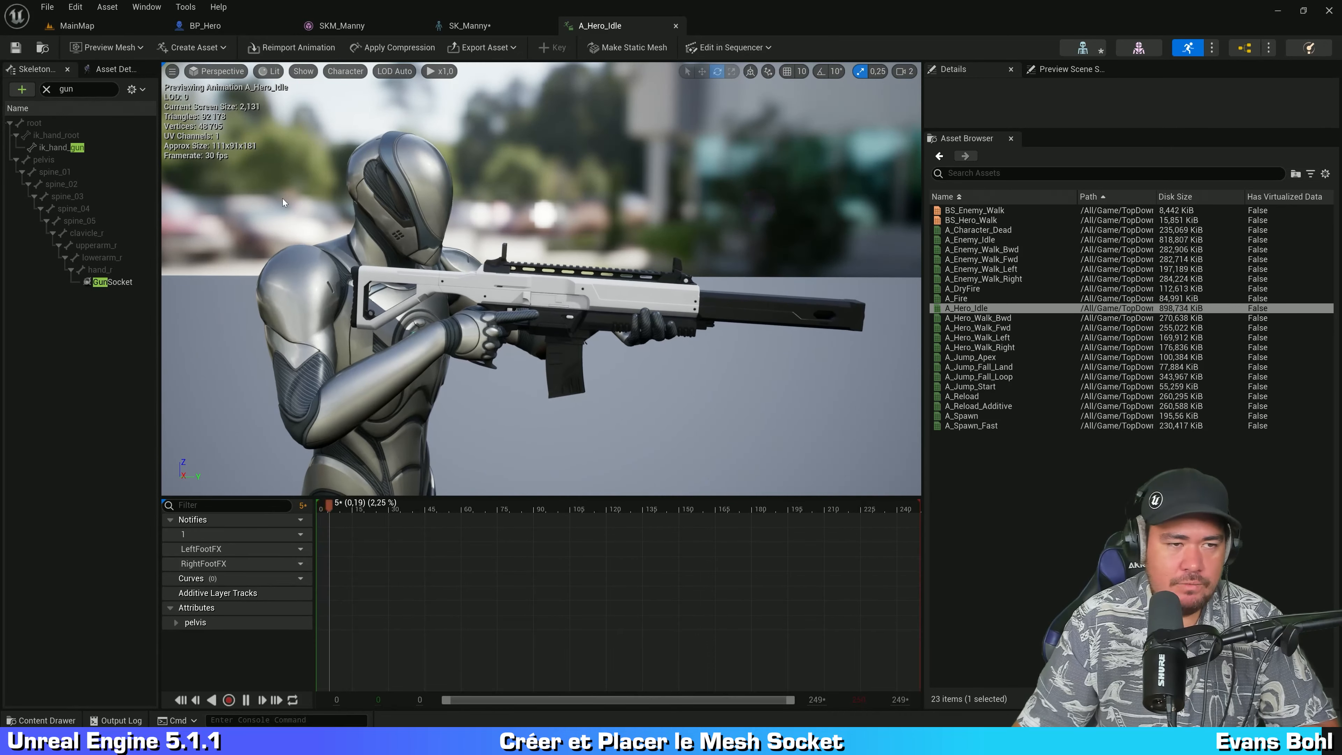
click(11, 45)
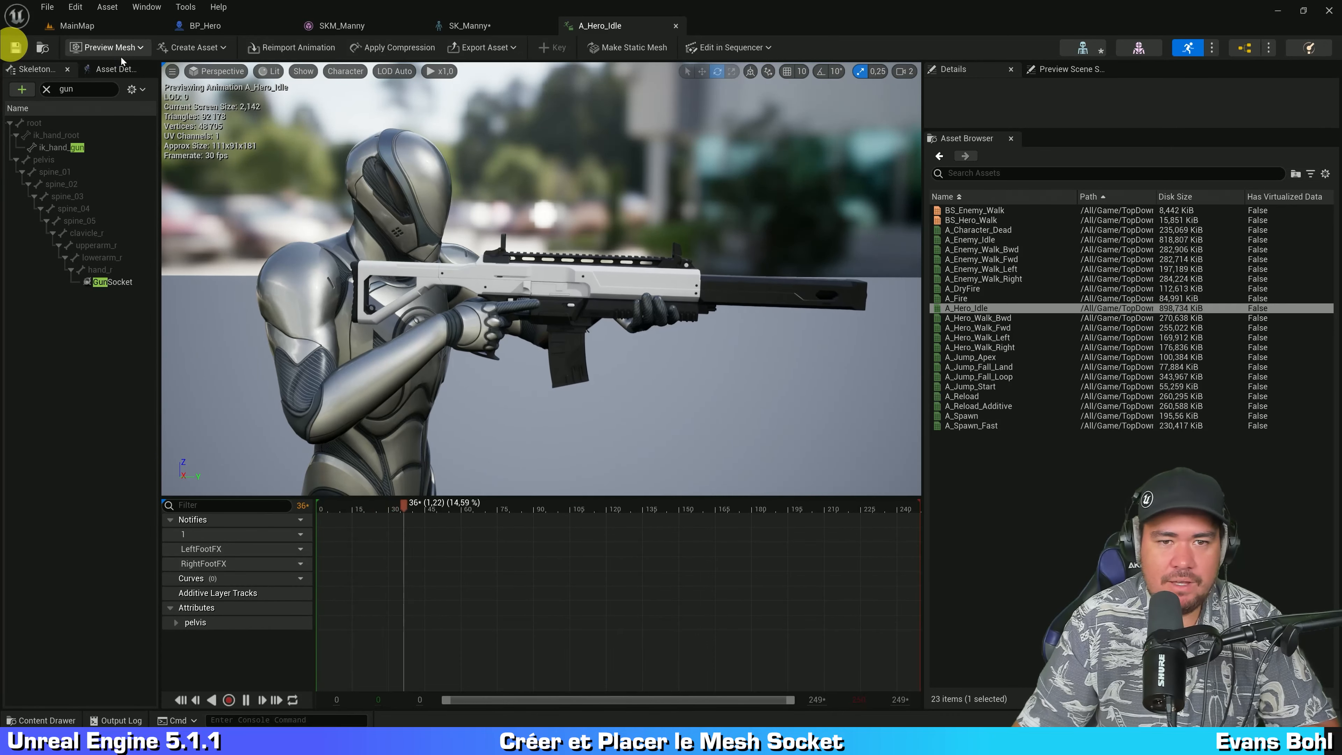
Close the A_Hero_Idle, SK_Manny and SKM_Manny editors to return to BP_Hero.
click(675, 25)
click(546, 26)
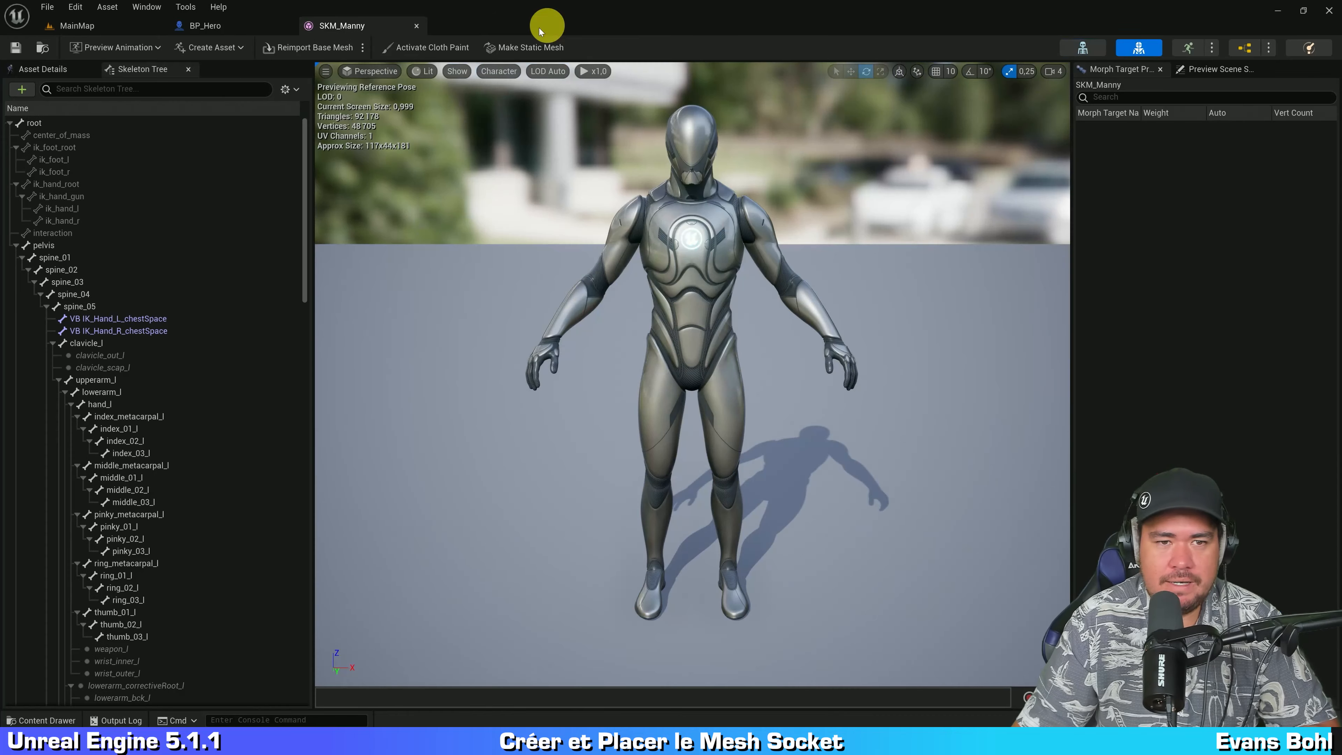
click(416, 26)
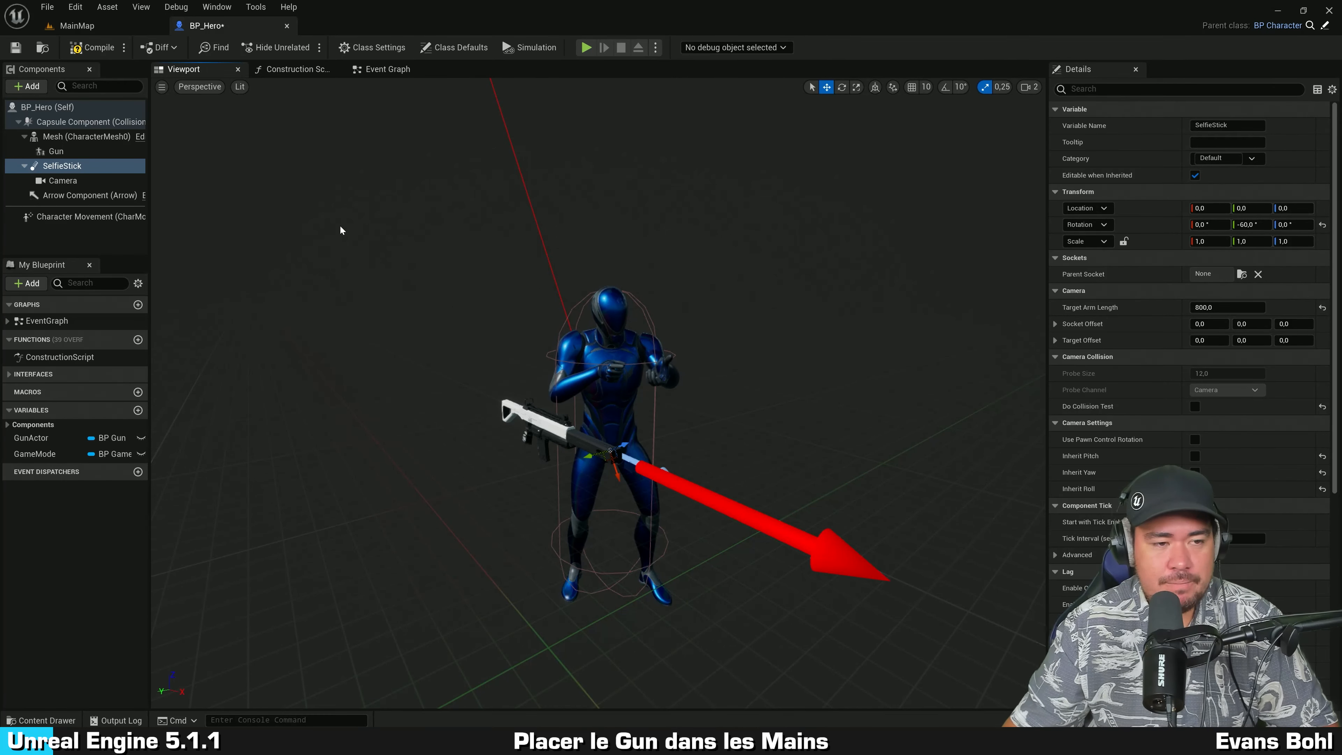
Inspect the Gun component's placement under Mesh in BP_Hero and widen the component tree.
click(88, 153)
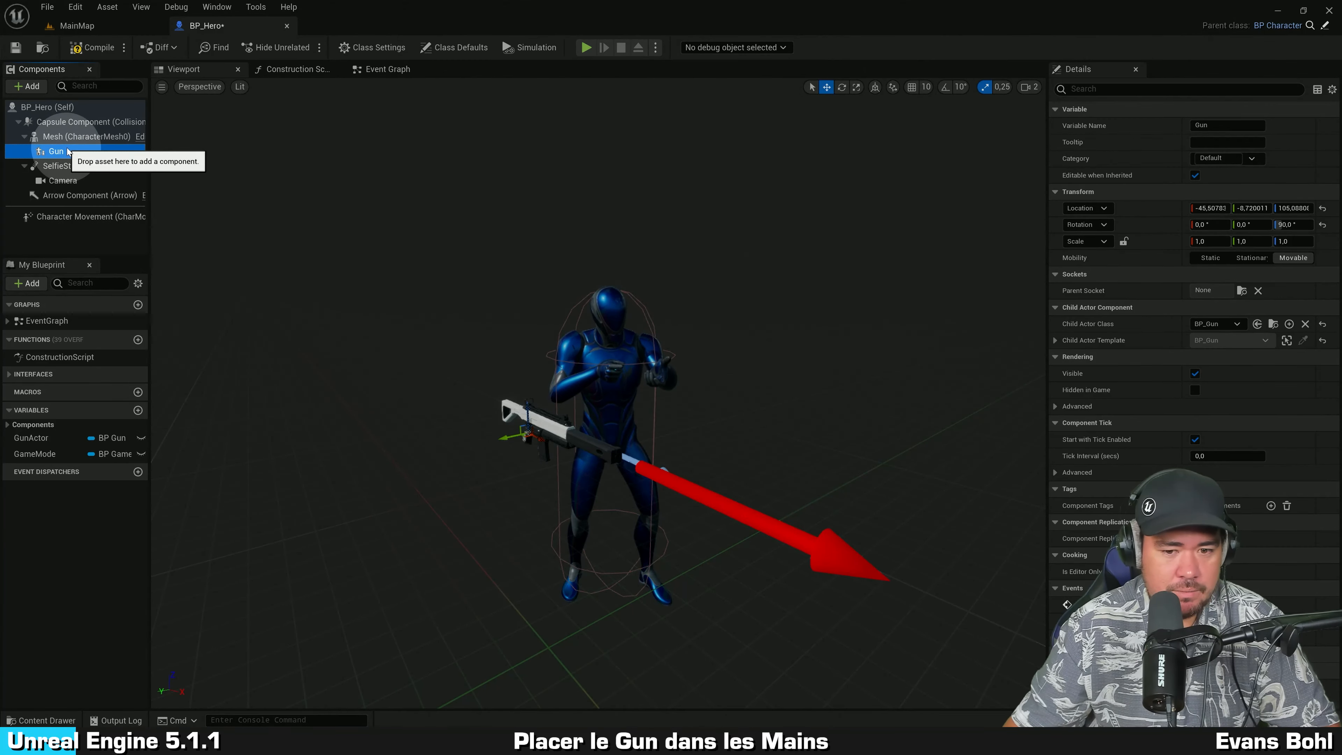
click(80, 137)
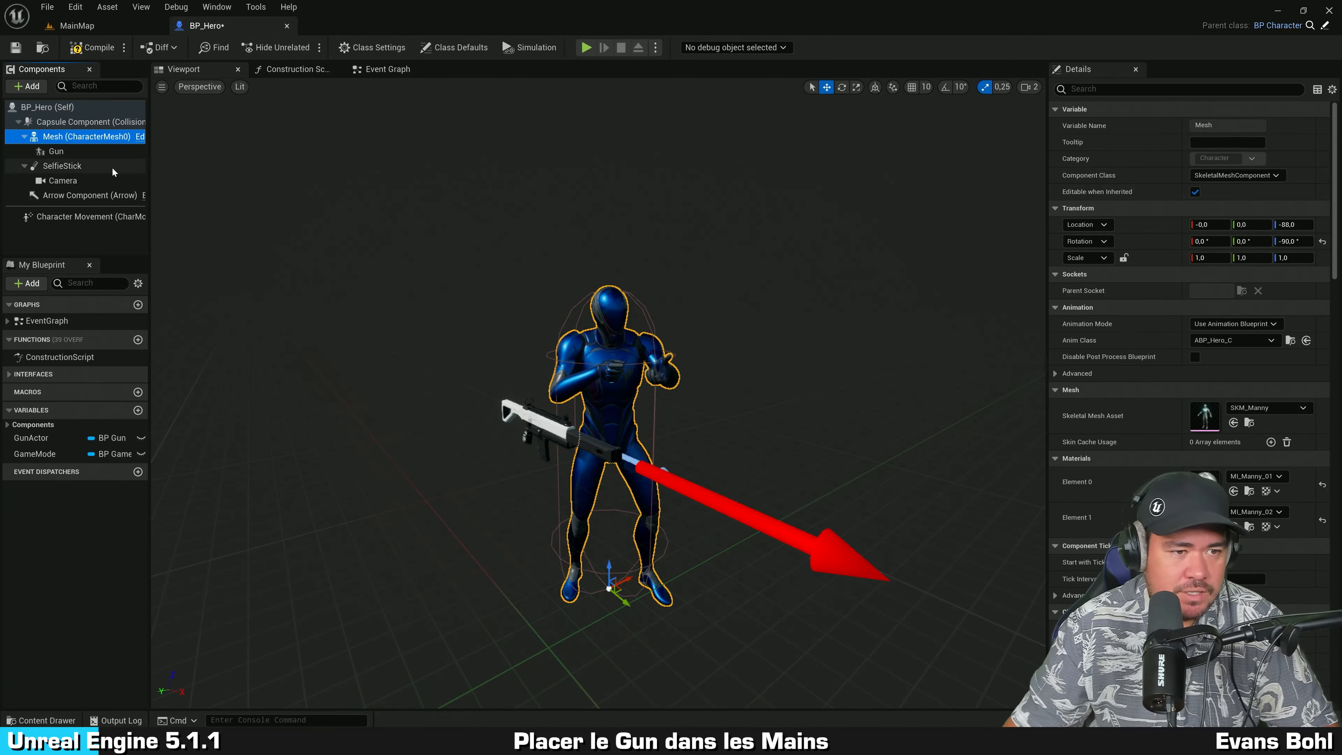
key(ctrl)
key(ctrl)
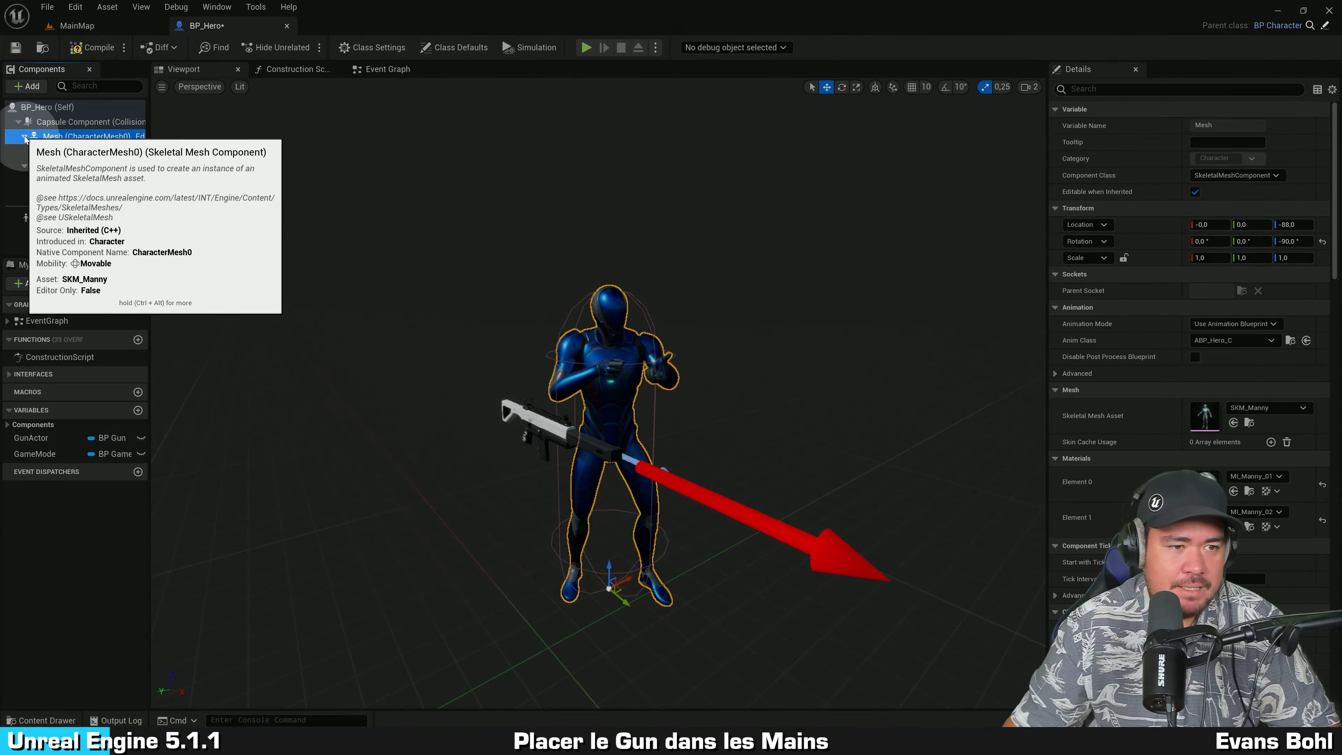
click(25, 137)
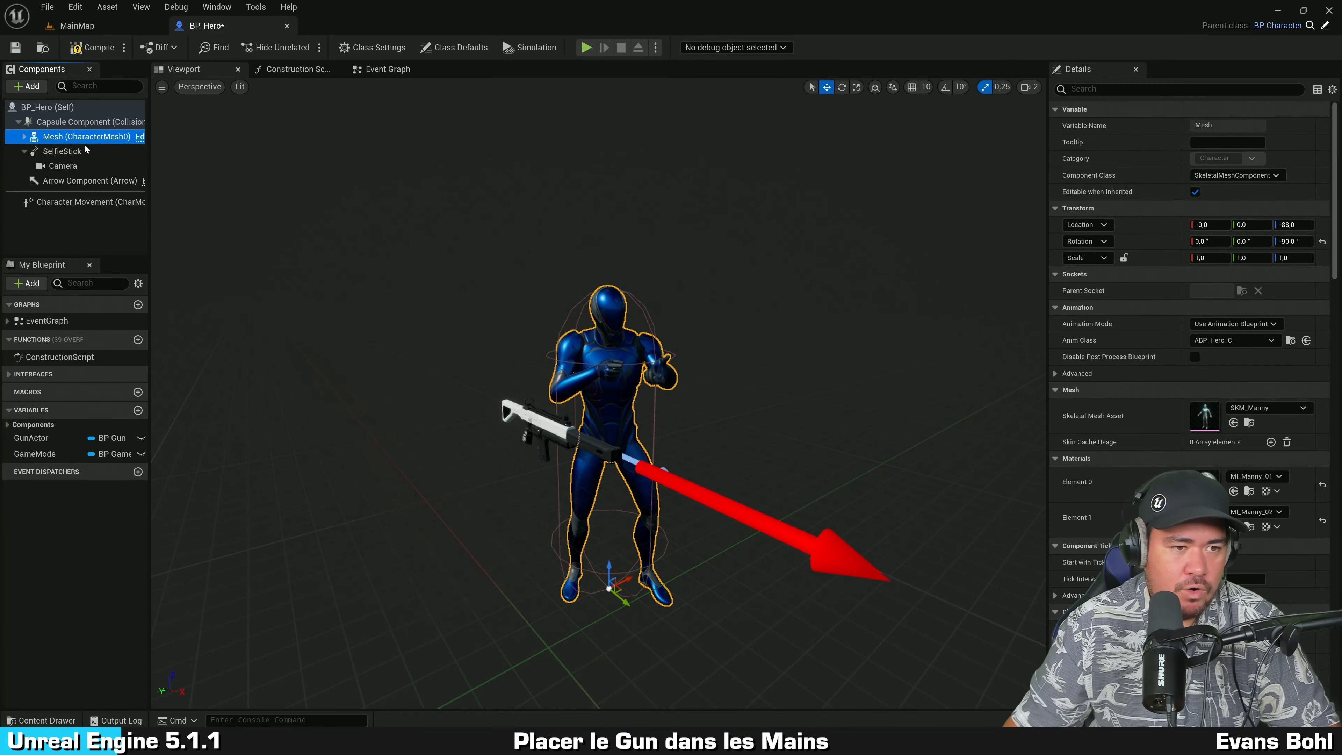
click(24, 137)
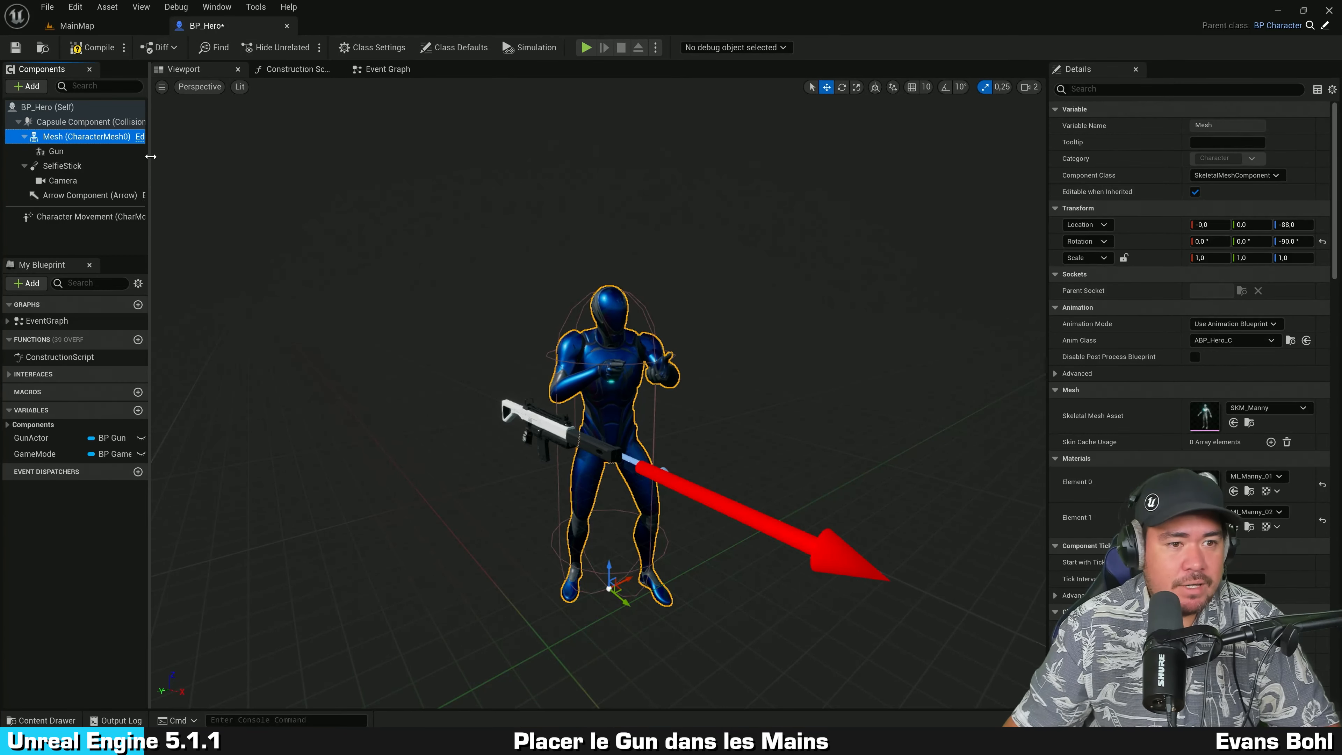
drag(150, 157, 211, 159)
Move the Gun component out of Mesh so it sits directly under Capsule Component, and select Mesh.
click(68, 153)
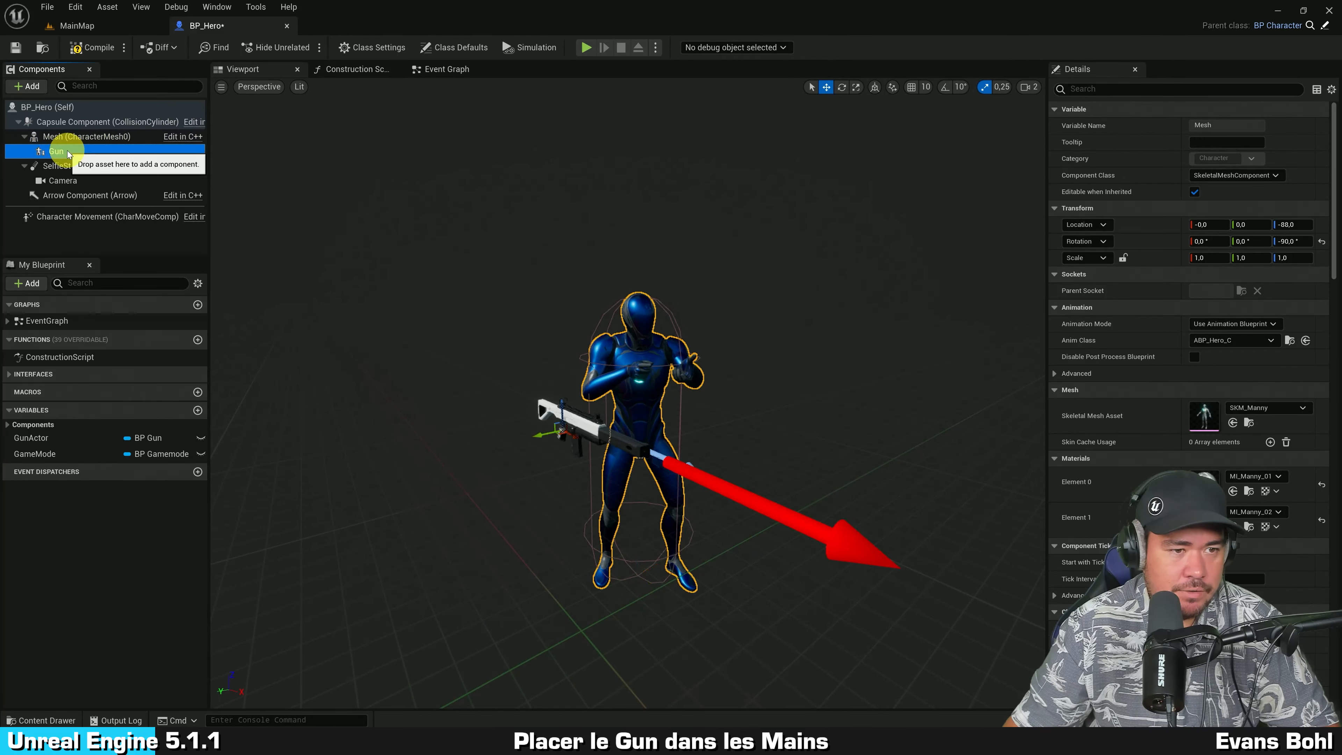
drag(68, 153, 70, 145)
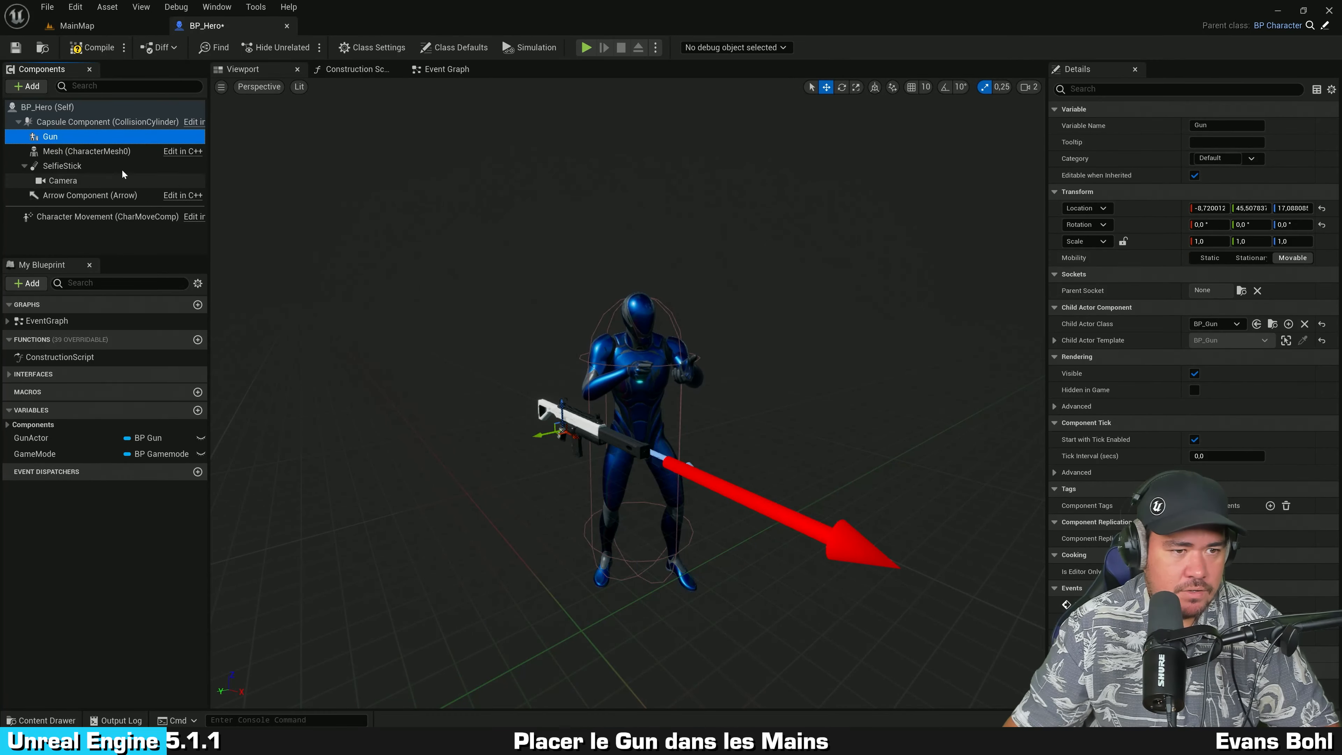
click(91, 152)
click(78, 137)
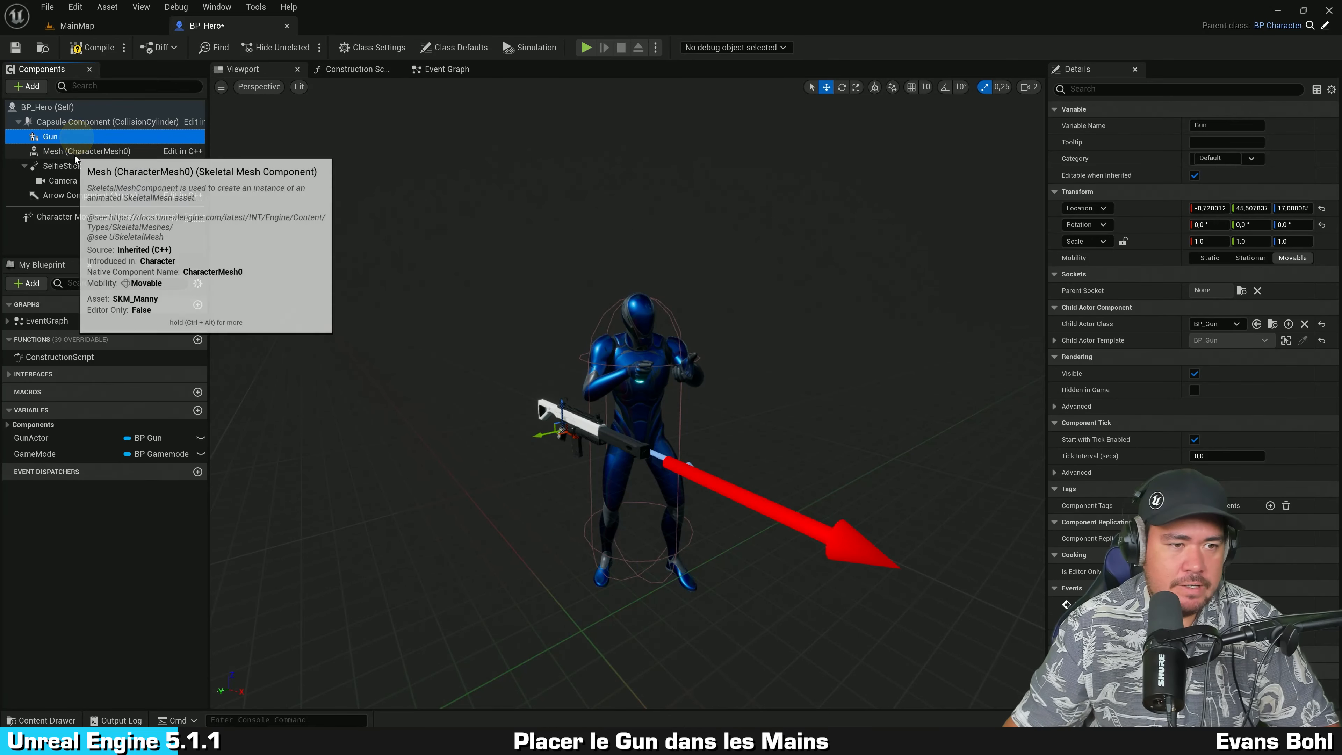
click(75, 154)
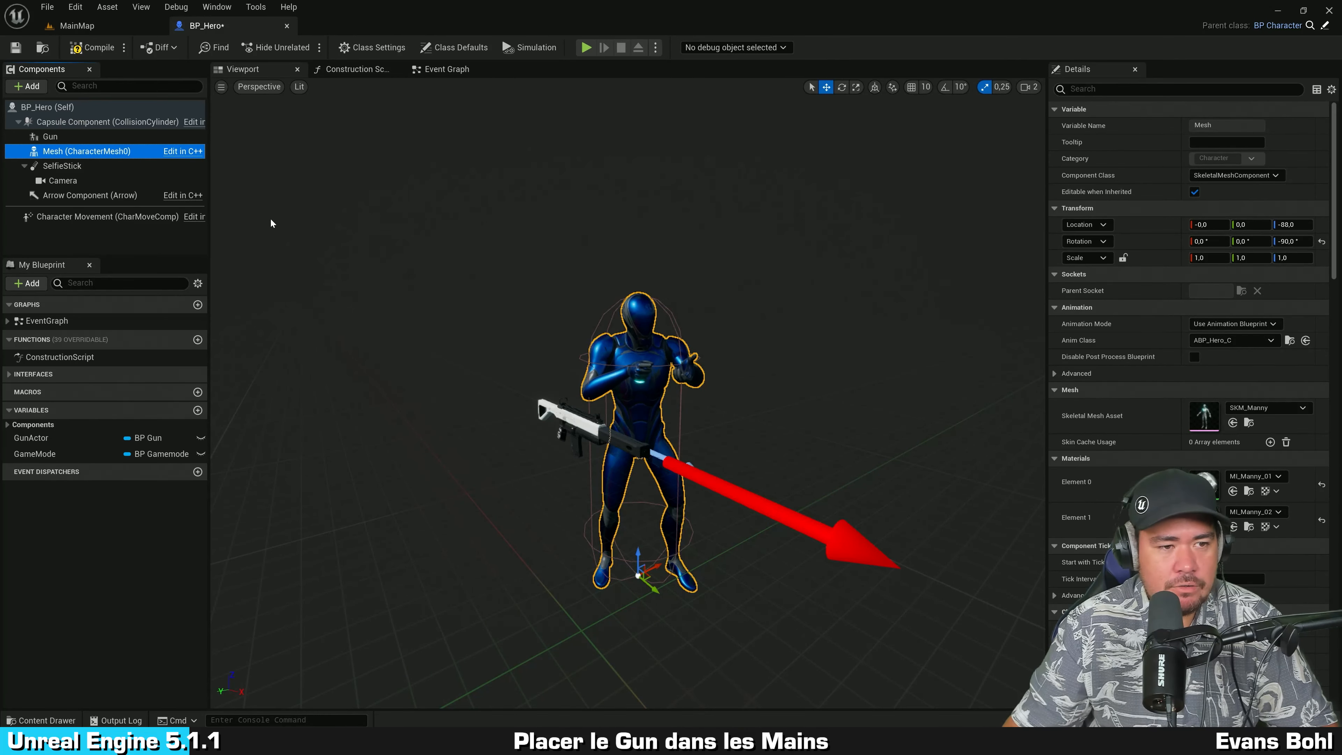
Attach the Gun component to Mesh (CharacterMesh0) in BP_Hero.
click(50, 137)
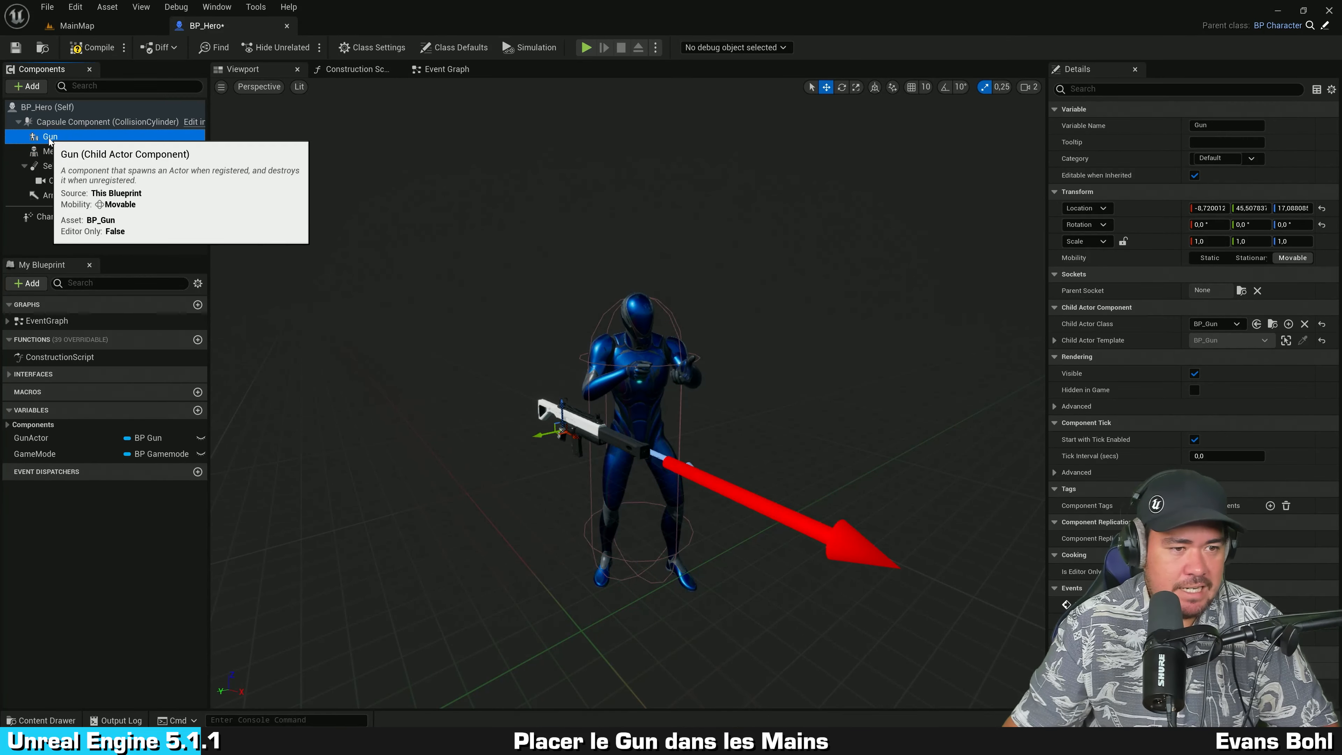
drag(48, 138, 65, 152)
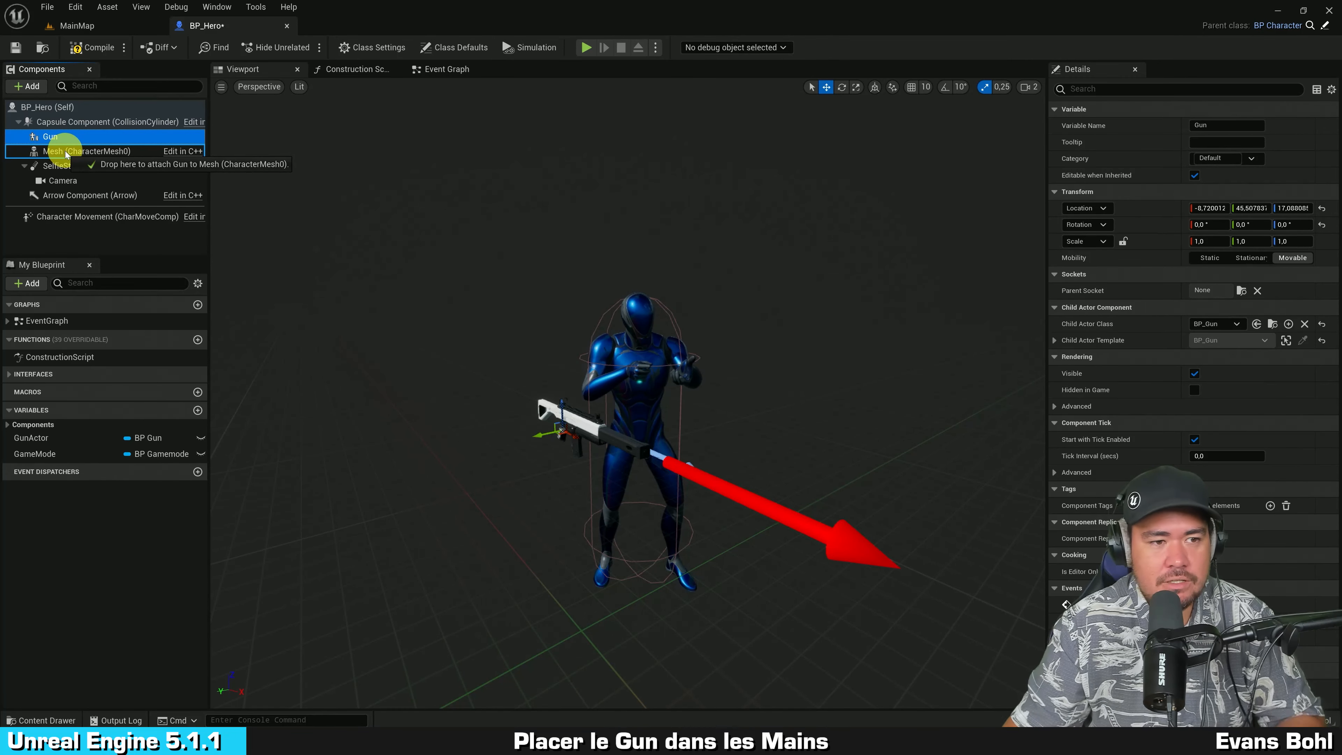
drag(65, 151, 65, 152)
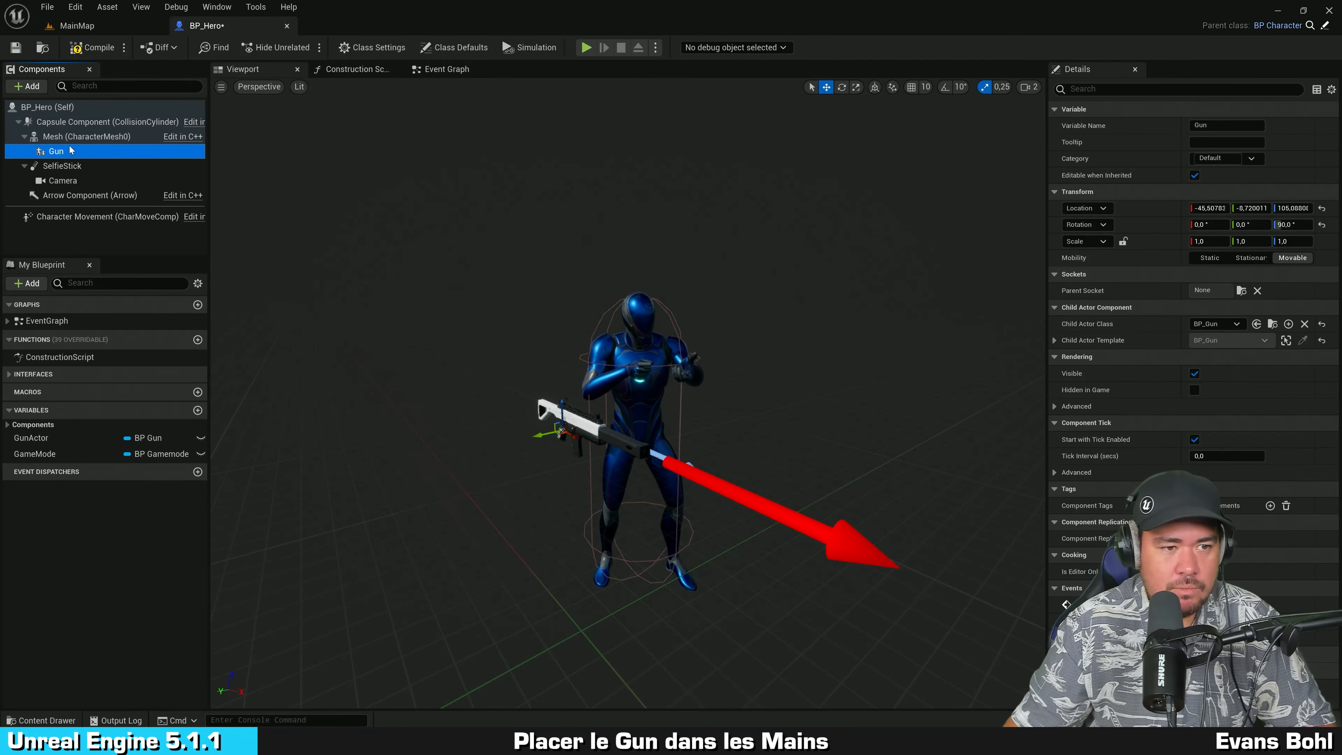
Test that Gun follows Mesh (CharacterMesh0) by moving the mesh in the viewport, and undo the move.
click(63, 136)
click(24, 136)
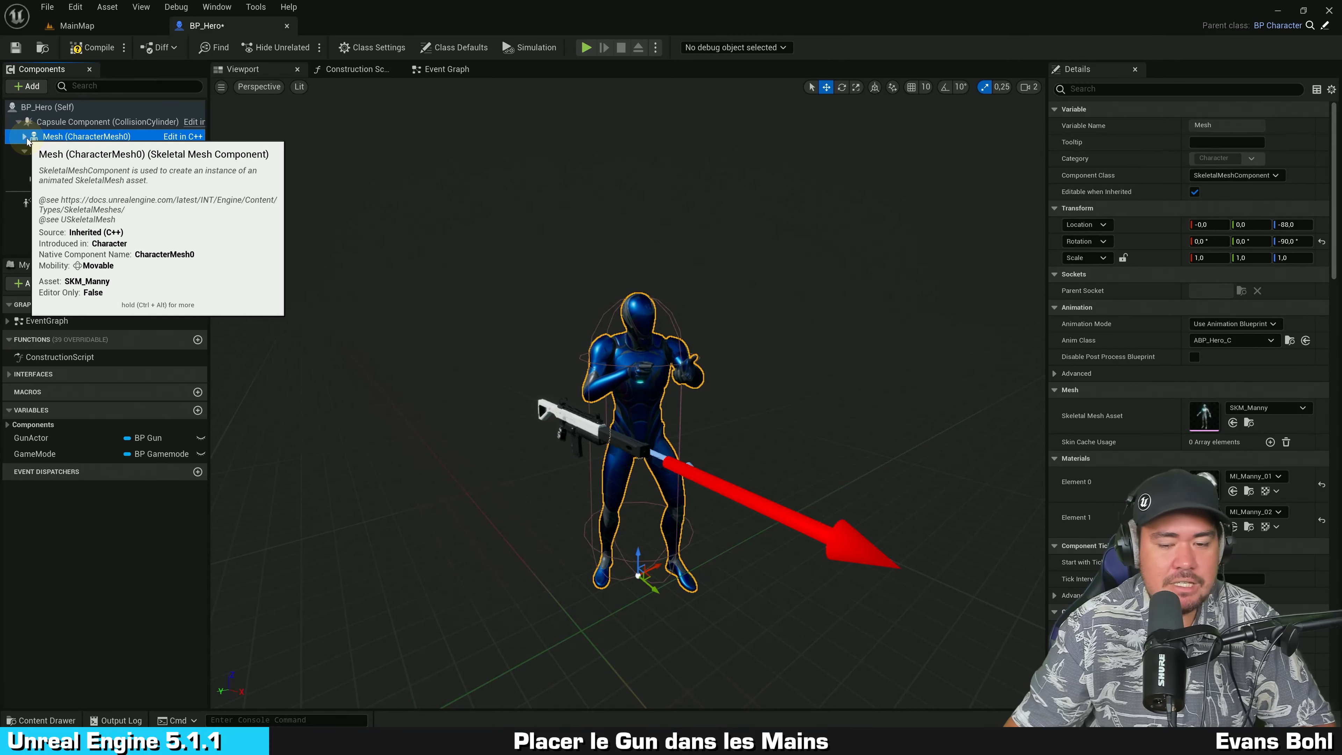
click(25, 137)
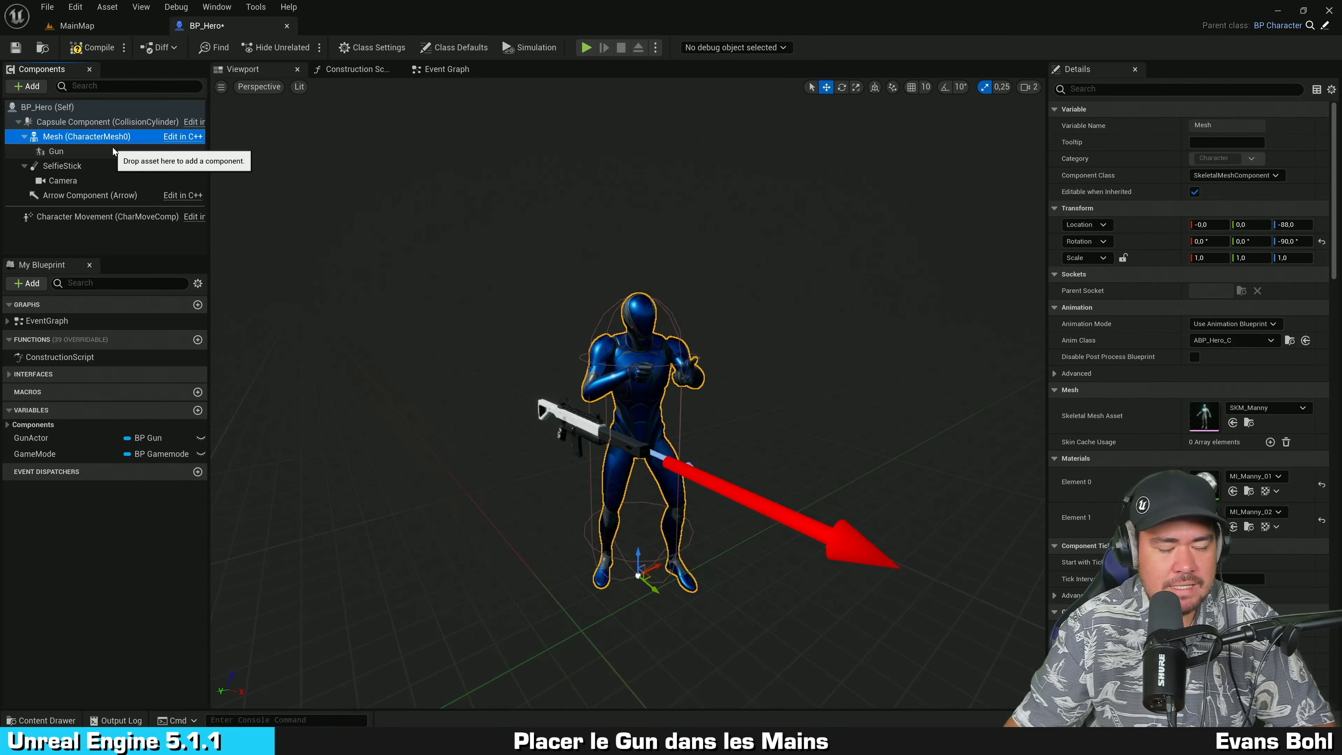
click(64, 151)
click(79, 134)
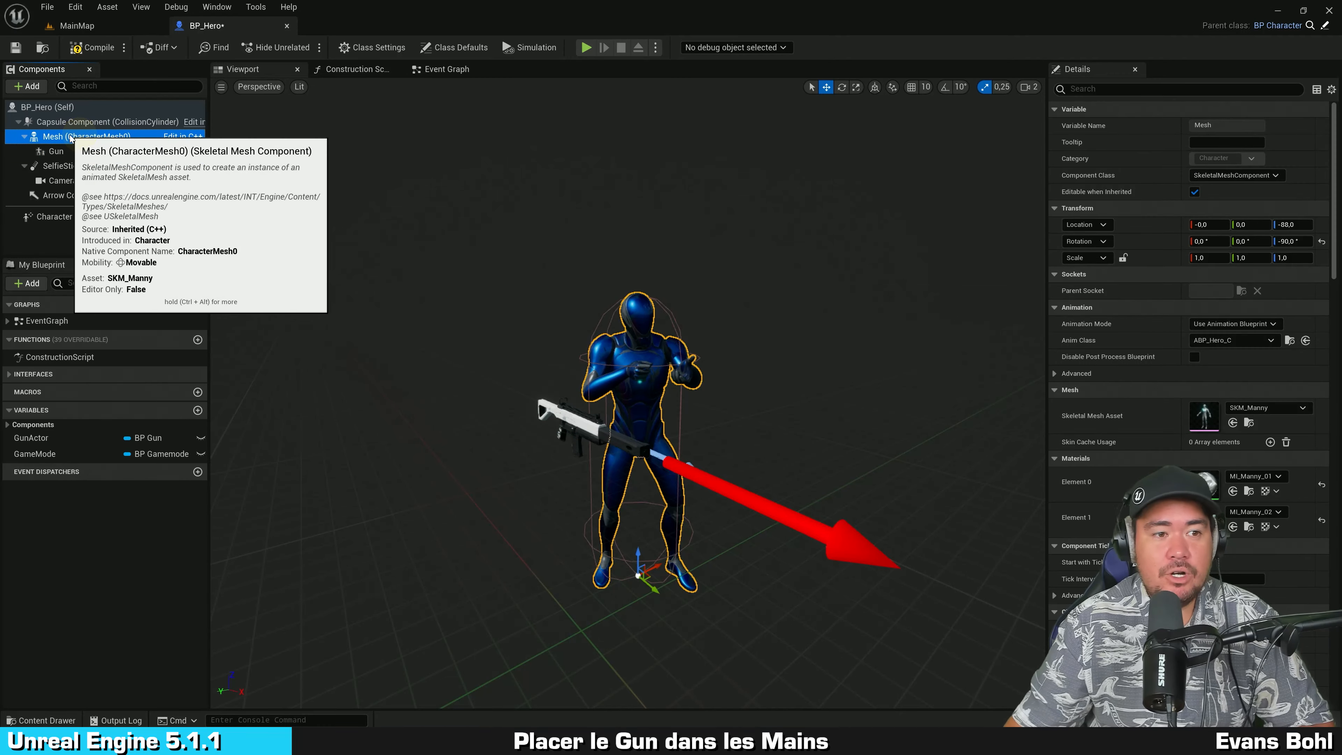
drag(638, 573, 574, 612)
key(ctrl+z)
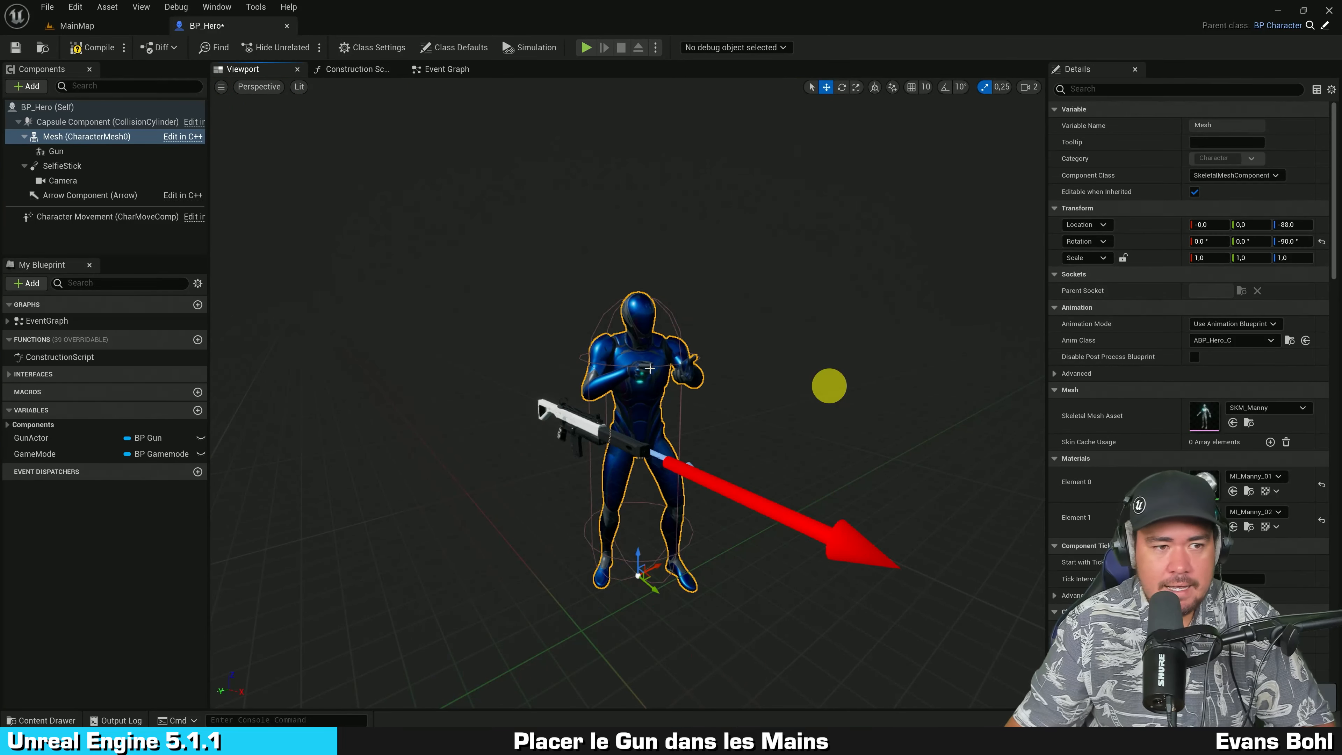
Set the Gun component's parent socket to GunSocket and view the rifle's position relative to the hero.
click(87, 151)
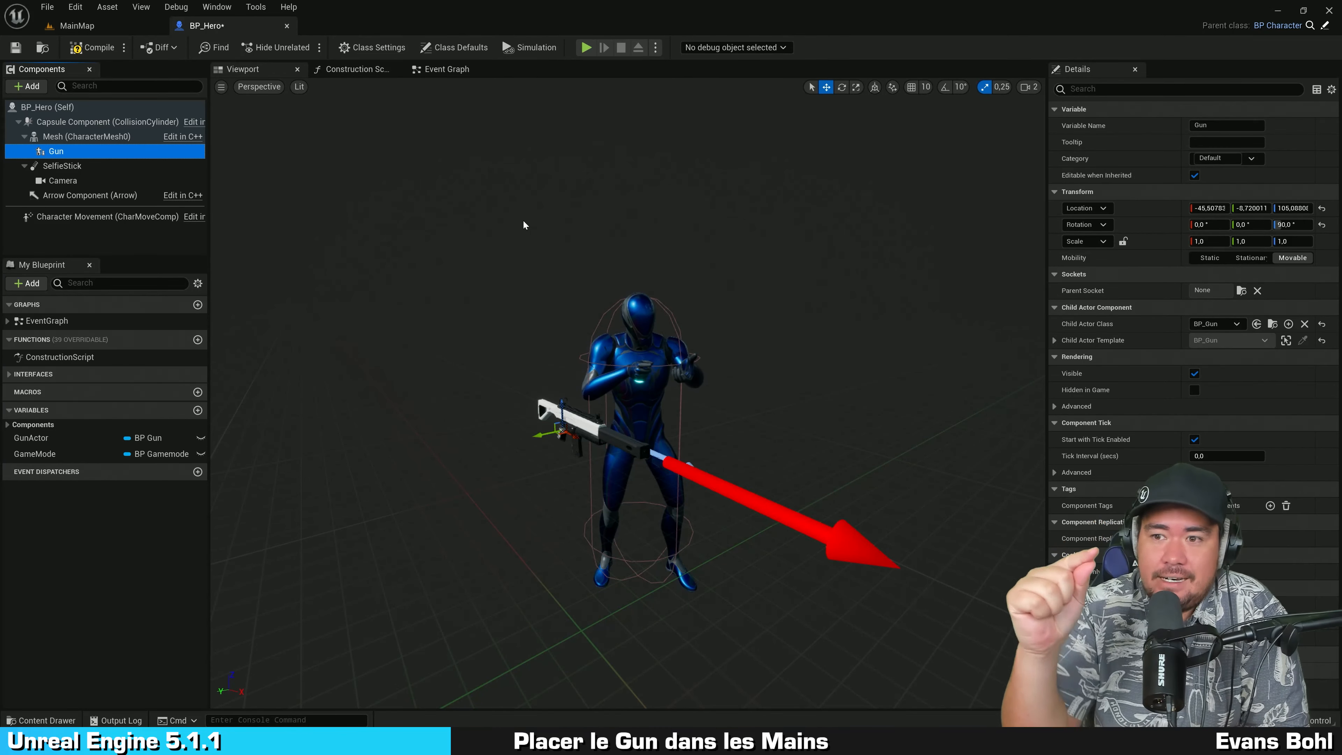
key(ctrl)
key(ctrl)
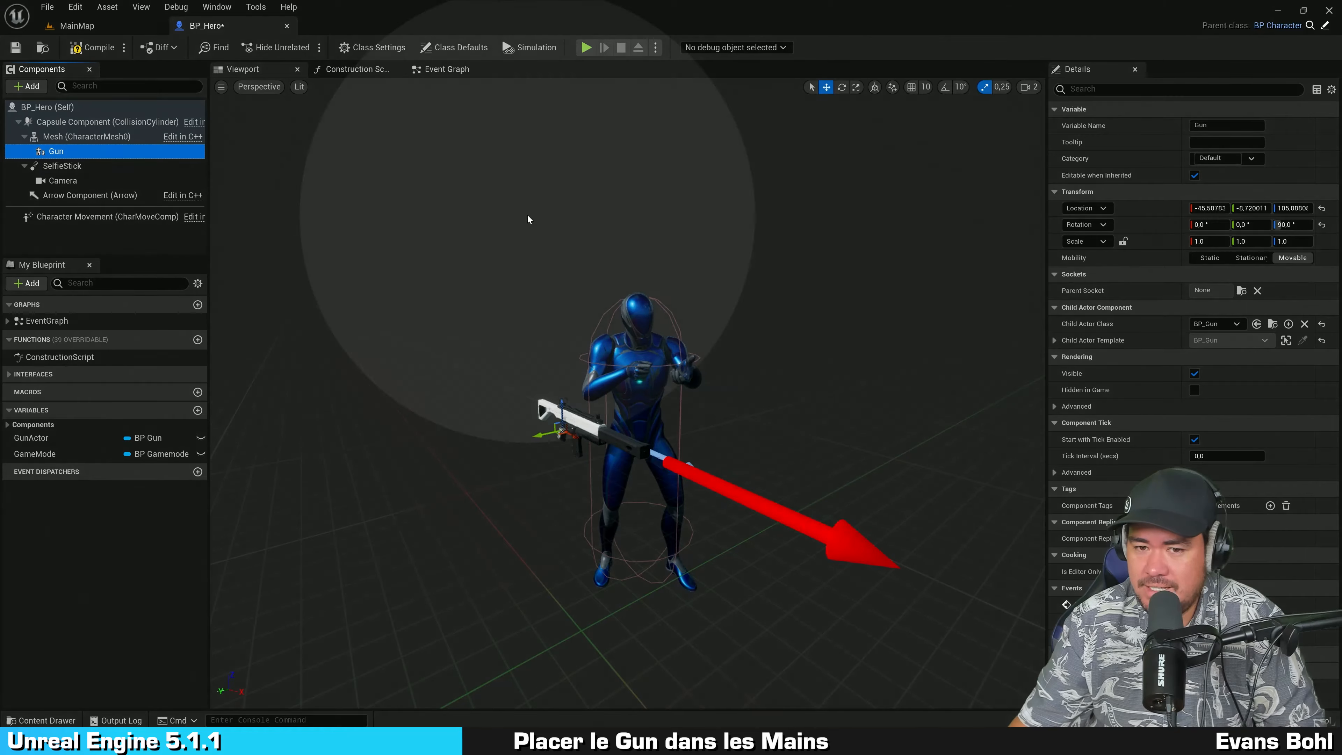
click(1242, 292)
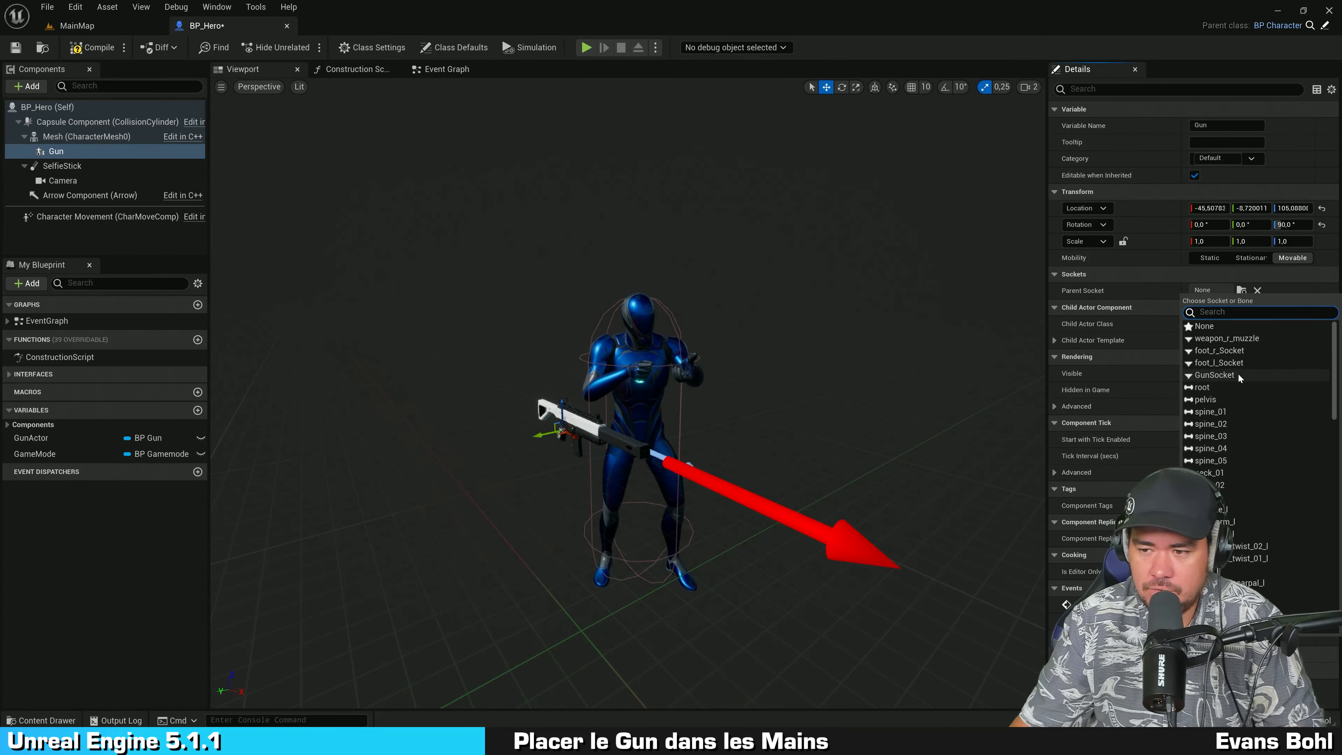
click(1216, 375)
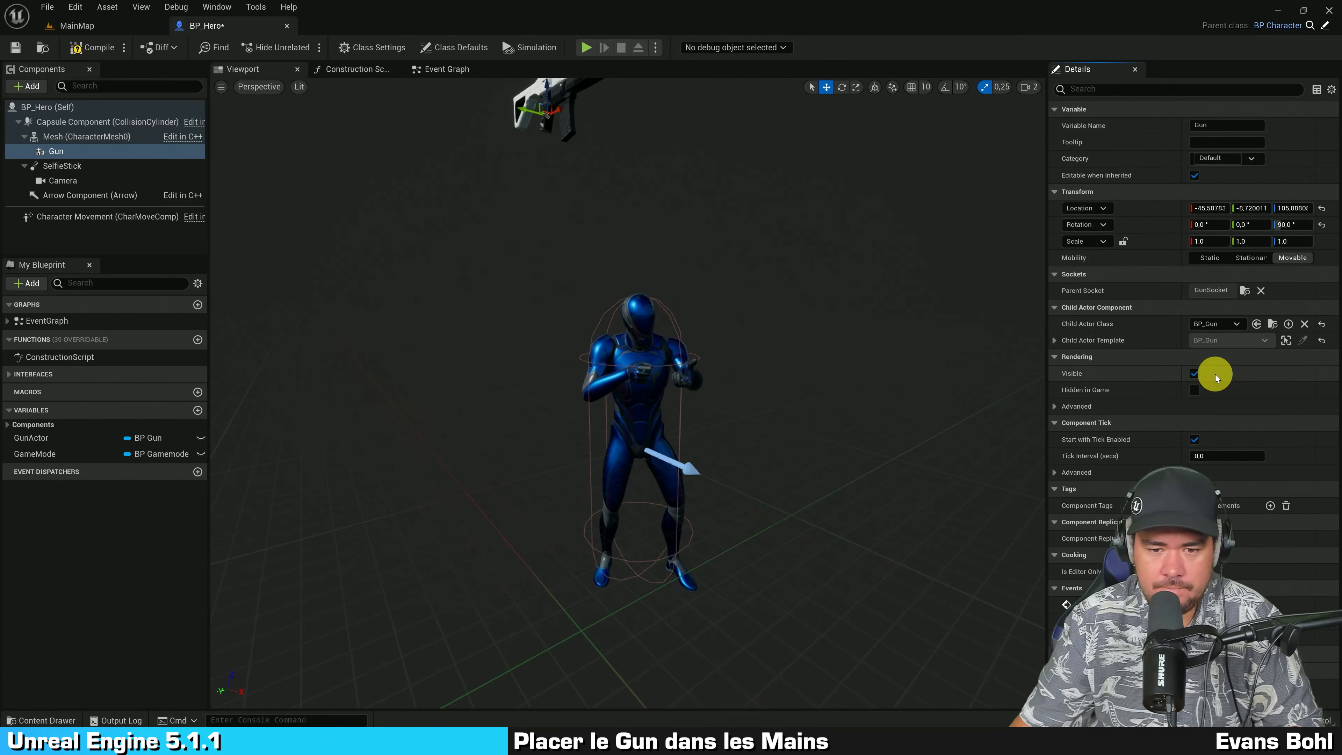
click(1215, 375)
right_drag(860, 381, 830, 303)
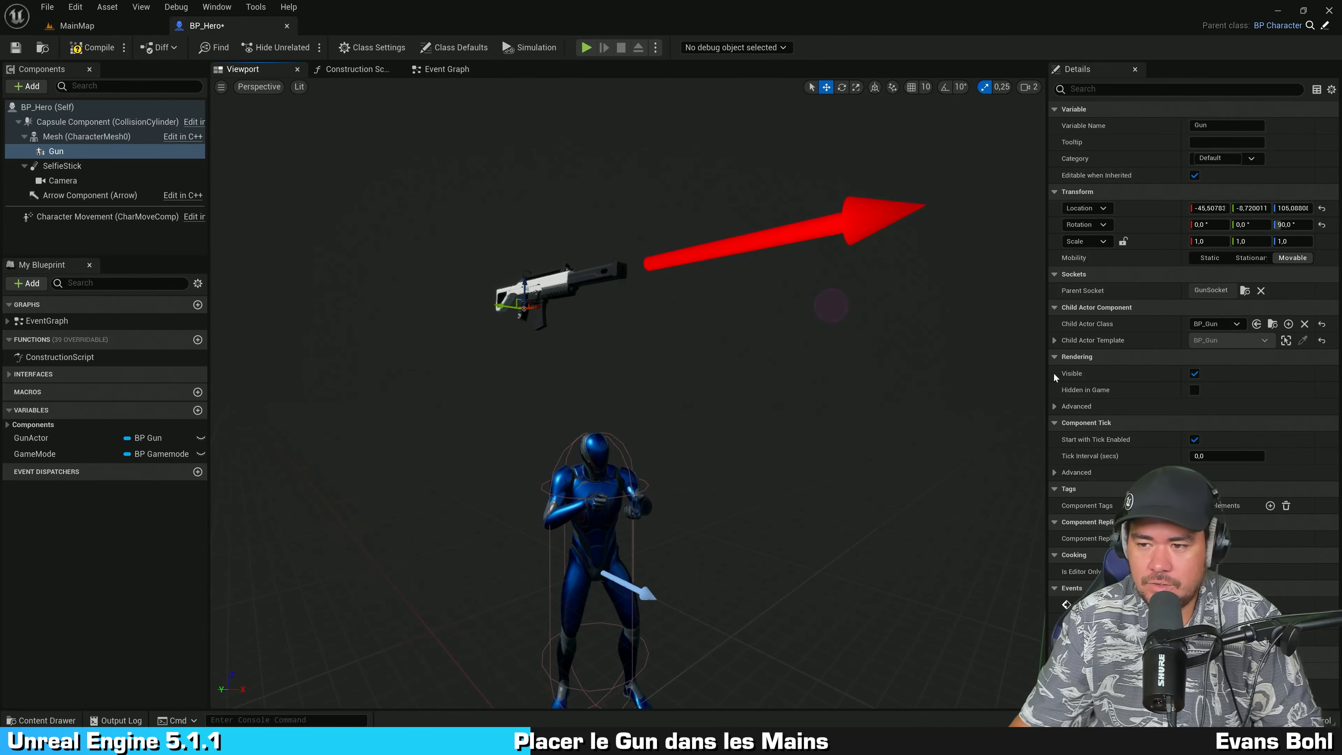
key(ctrl)
key(ctrl)
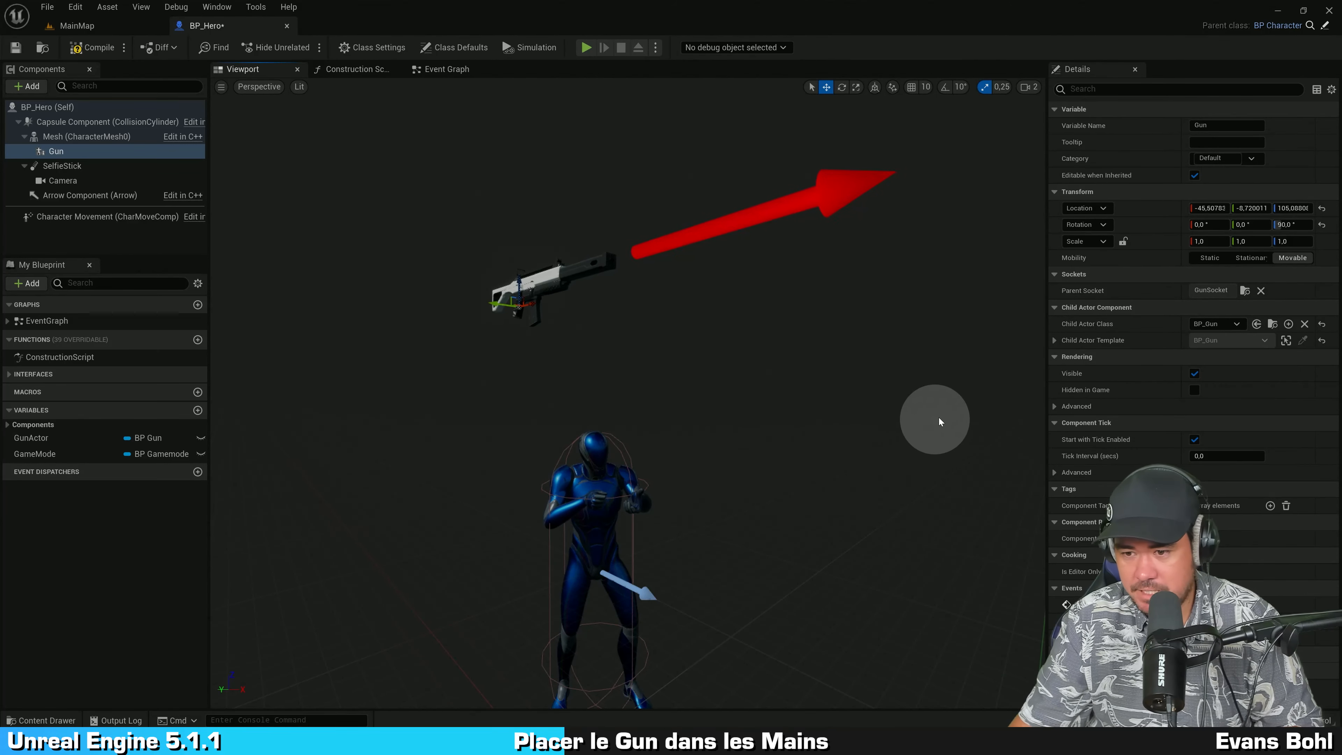
key(ctrl)
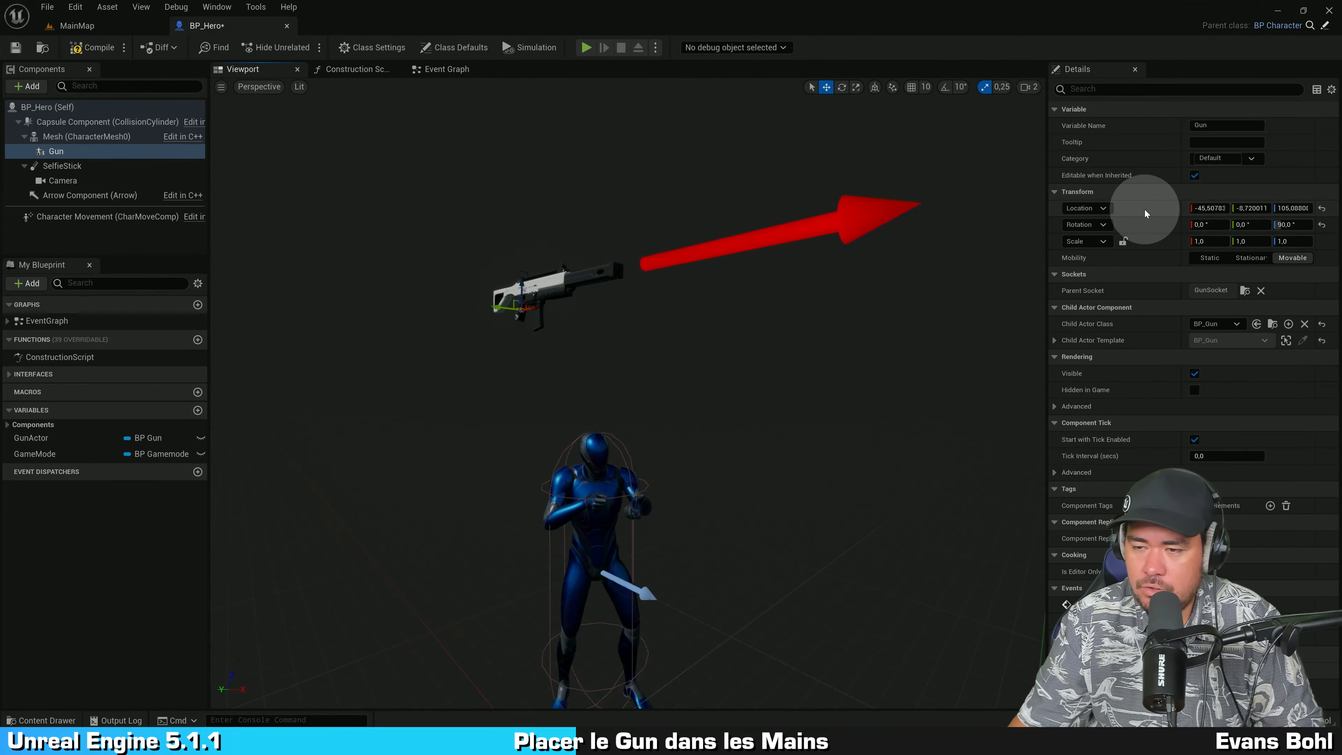